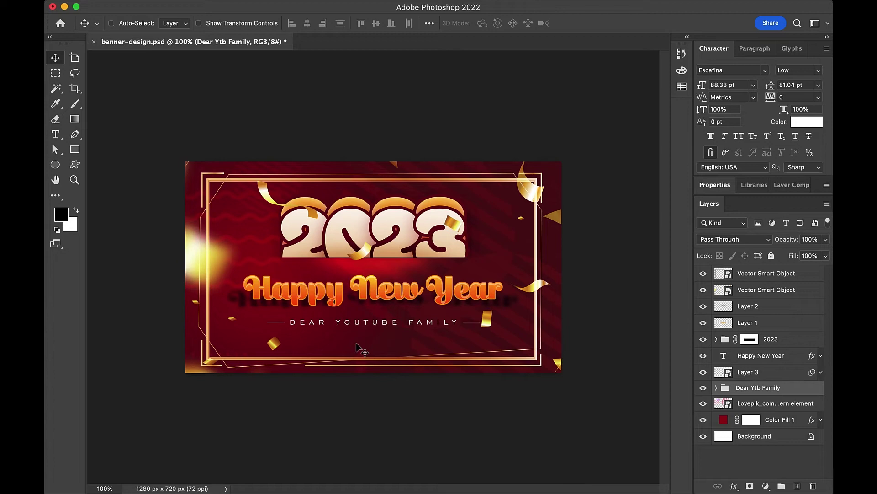
- Check the zoom on the blank 1280×720 banner-design canvas and pick the Type tool
key(ctrl+plus)
key(ctrl+minus)
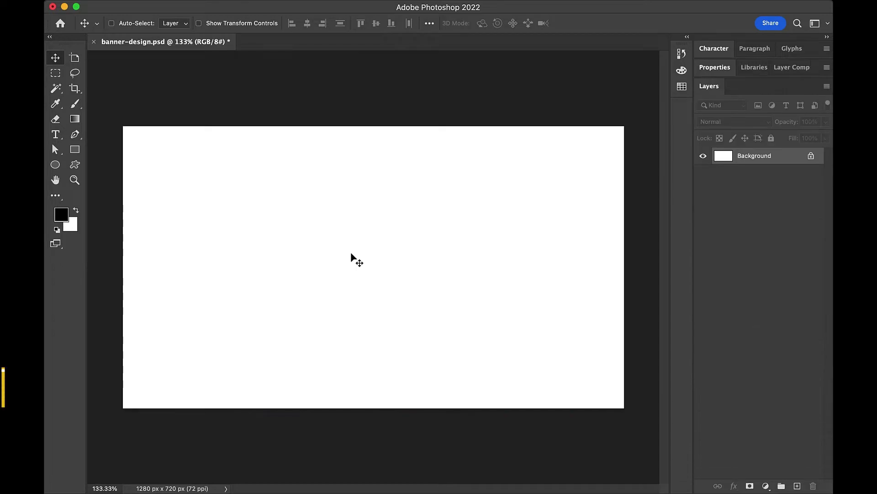
key(t)
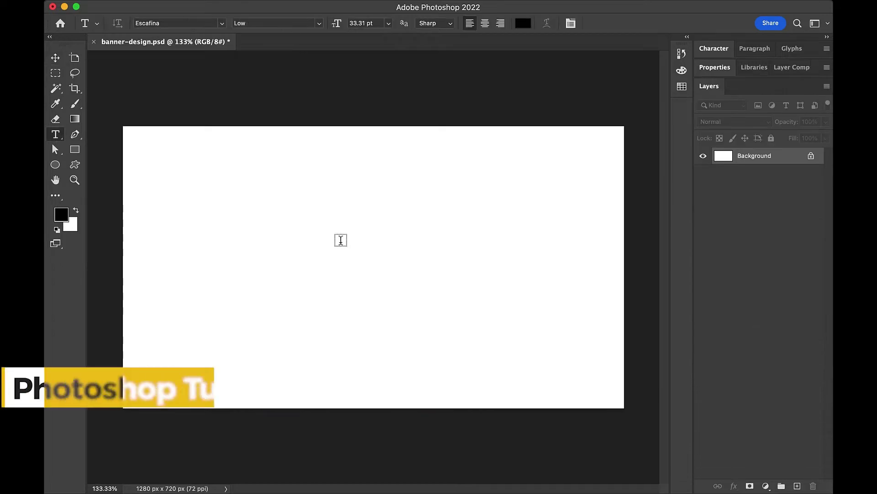
- Type a '2' on the canvas in the Modak font
click(179, 24)
text(modak)
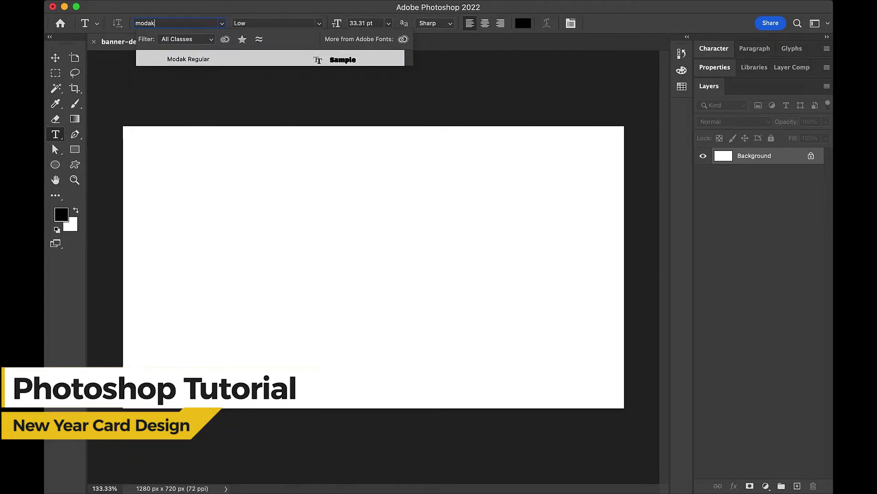
click(219, 59)
click(339, 223)
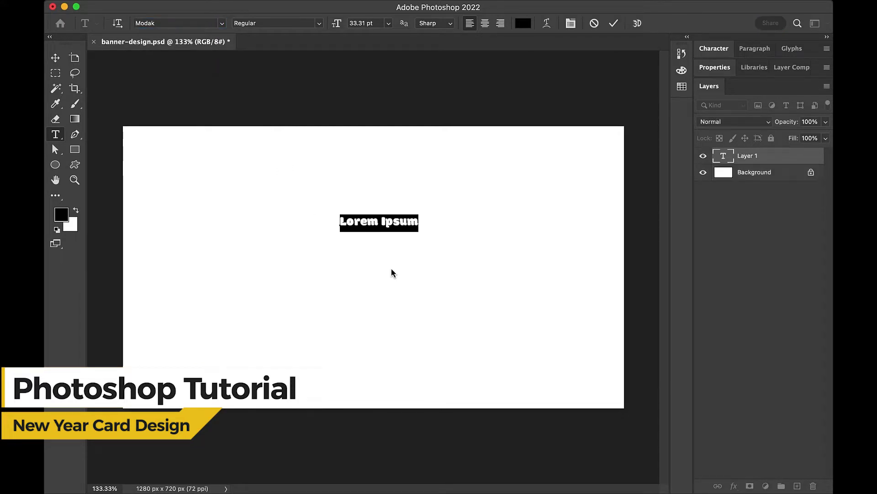
text(2)
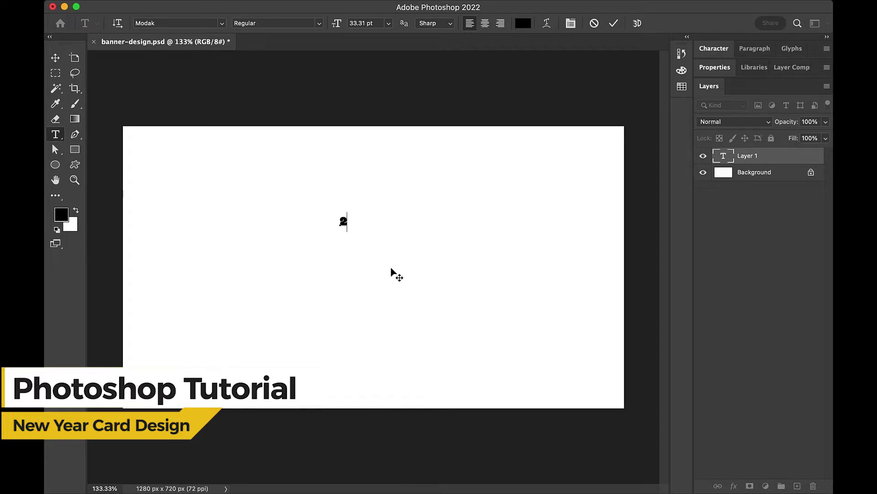
key(ctrl+Return)
- Enlarge the 2, move it up and left, and duplicate a copy to its right
key(v)
key(ctrl+t)
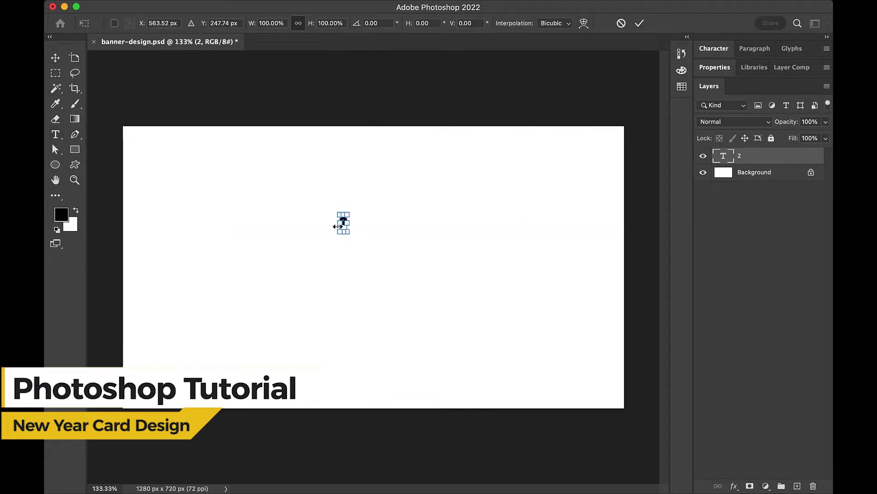
drag(343, 232, 345, 386)
drag(351, 297, 310, 254)
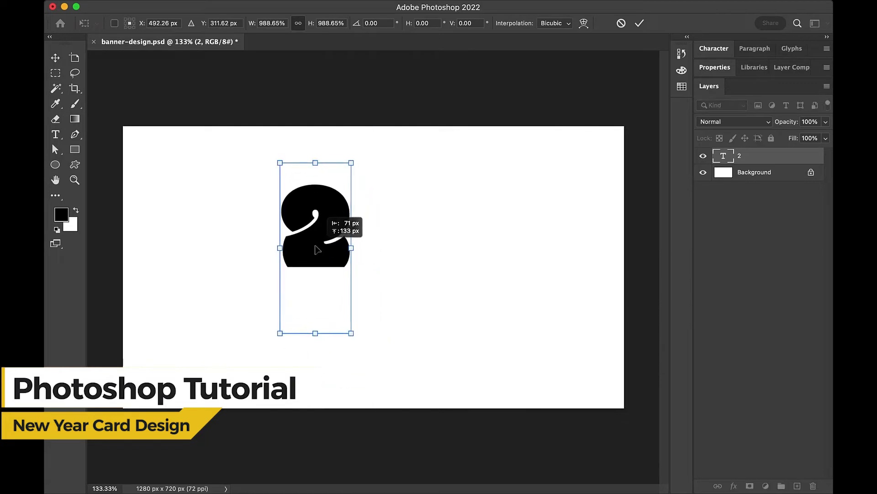
key(Return)
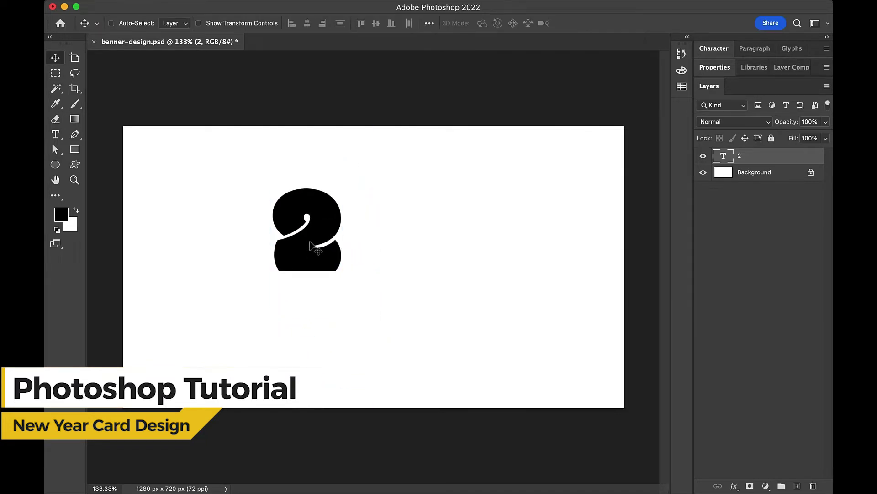
drag(309, 254, 367, 249)
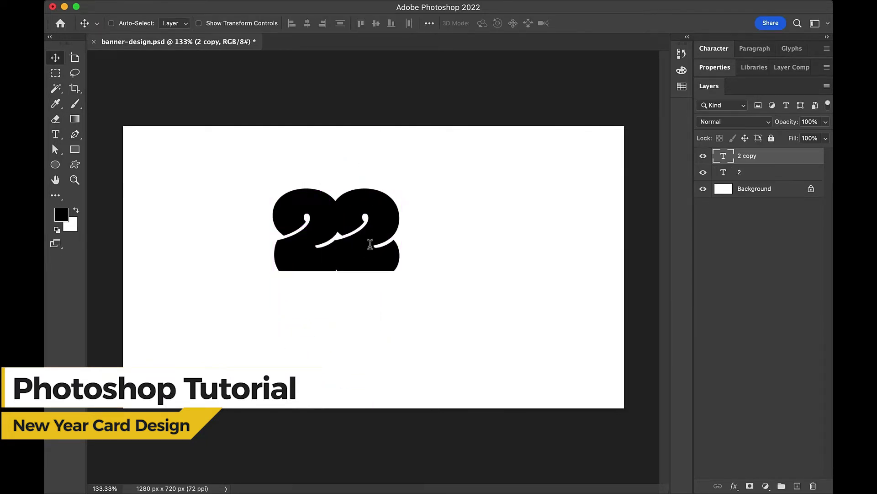
- Retype the copied digit as '0'
double_click(370, 247)
text(0)
key(Escape)
key(v)
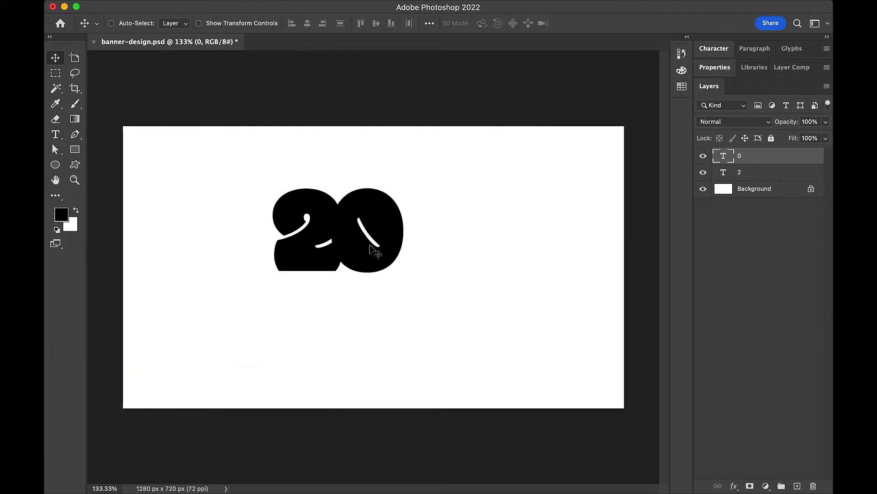
- Duplicate the 0 to its right and retype the copy as '2'
drag(368, 250, 433, 264)
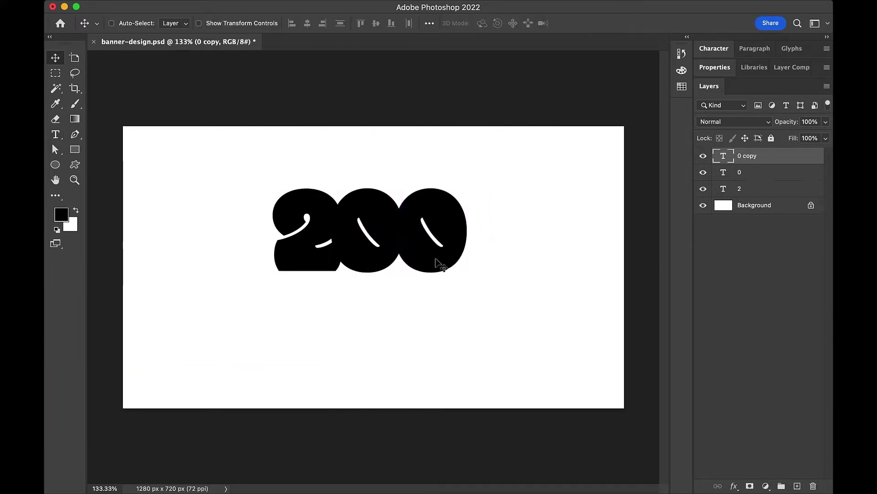
double_click(438, 255)
text(2)
key(Escape)
key(v)
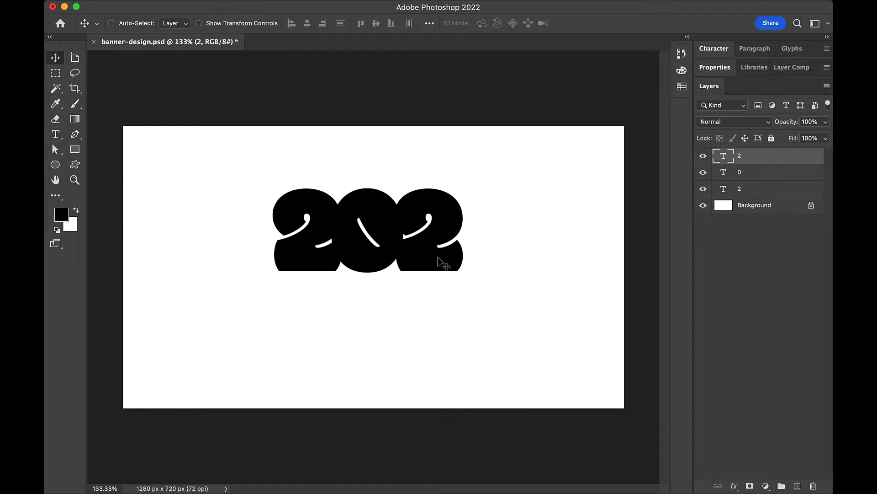
- Duplicate that 2 onto the right end and retype it as '3'
drag(428, 255, 486, 262)
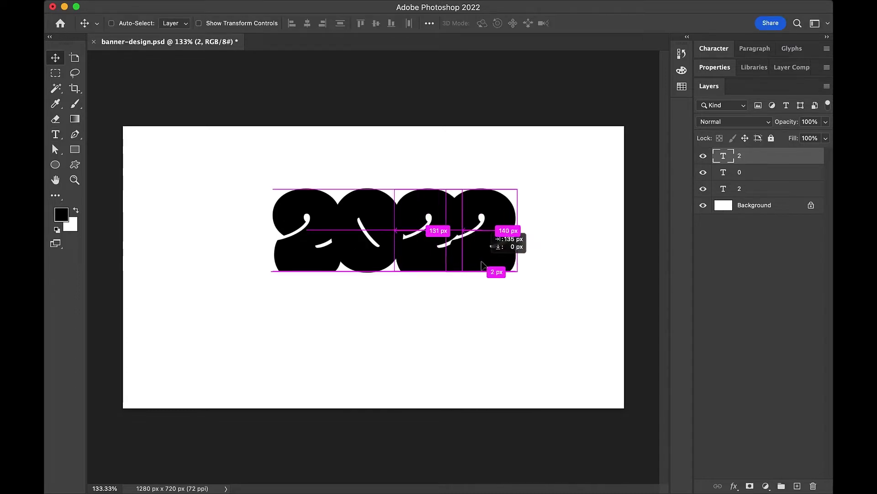
double_click(485, 261)
text(3)
key(Escape)
key(v)
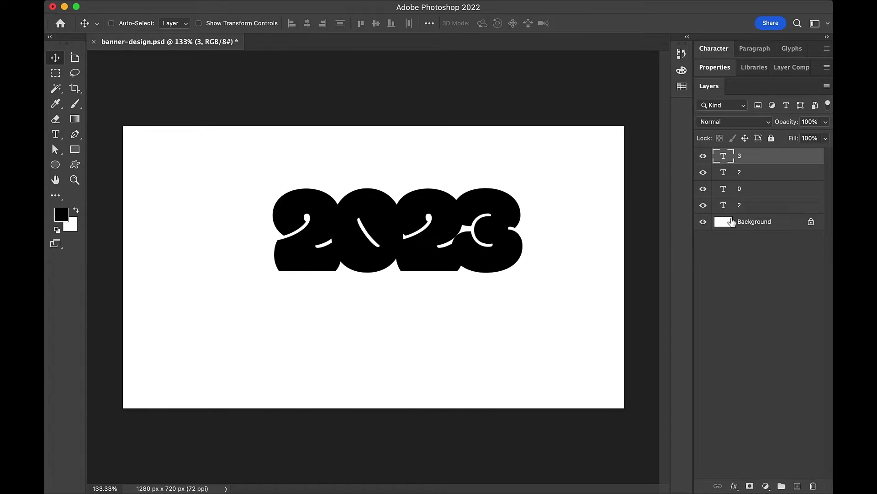
- Distribute the four digit layers evenly and shift 2023 up toward the centre
shift+click(751, 206)
click(409, 24)
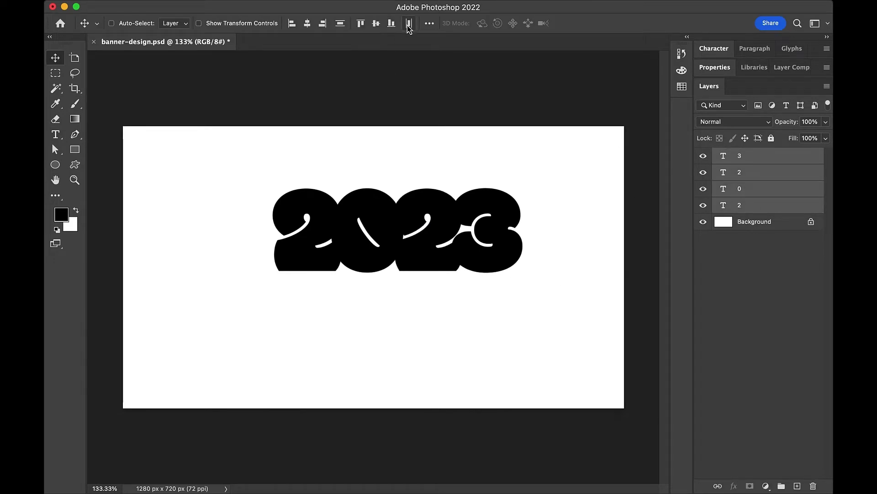
drag(431, 286, 406, 282)
drag(379, 319, 379, 310)
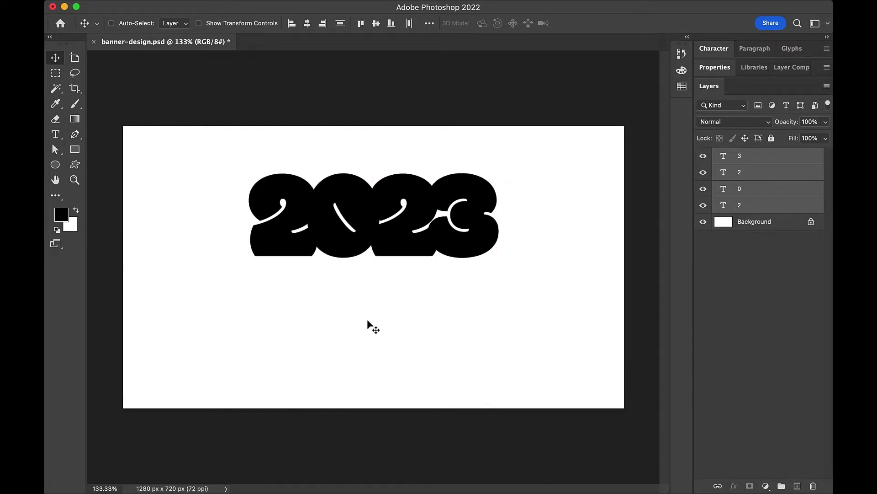
double_click(318, 296)
- Type 'Happy New Year' as a new text layer below 2023
click(378, 379)
click(353, 374)
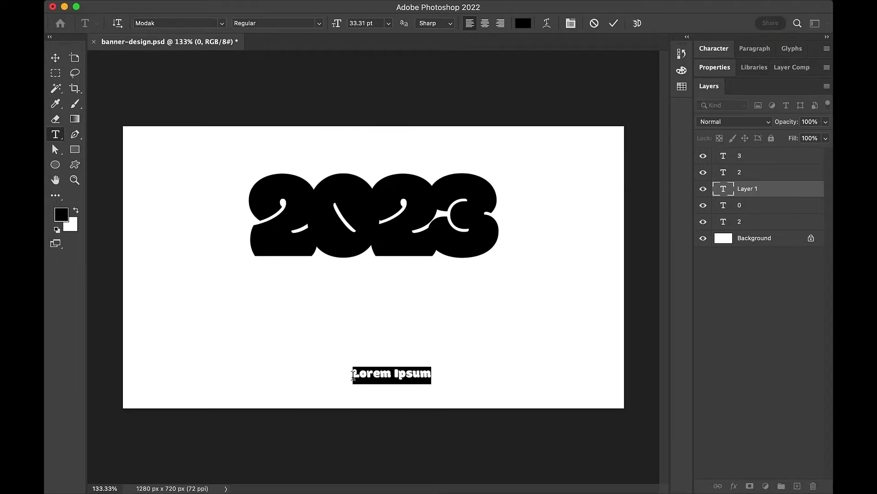
text(Happy New)
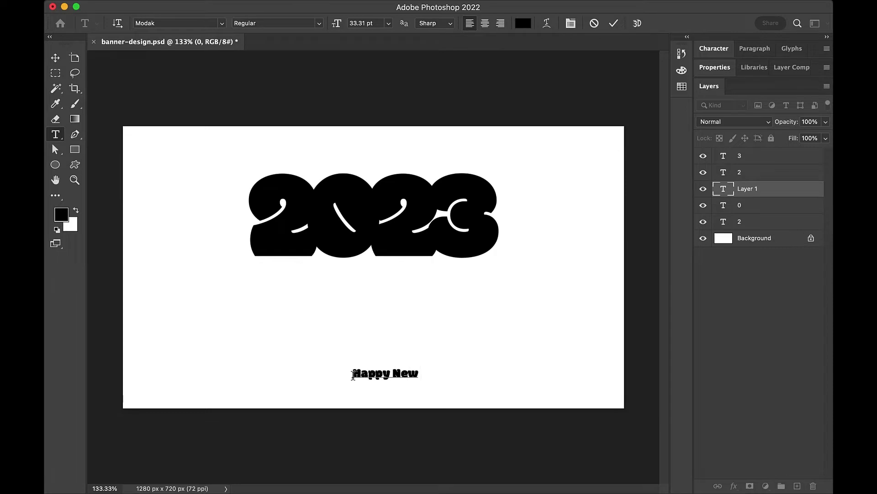
text( Year)
key(Escape)
key(v)
- Move Happy New Year up under 2023 and scale it larger
mouse_move(371, 405)
mouse_down()
mouse_move(342, 343)
mouse_move(348, 336)
mouse_up()
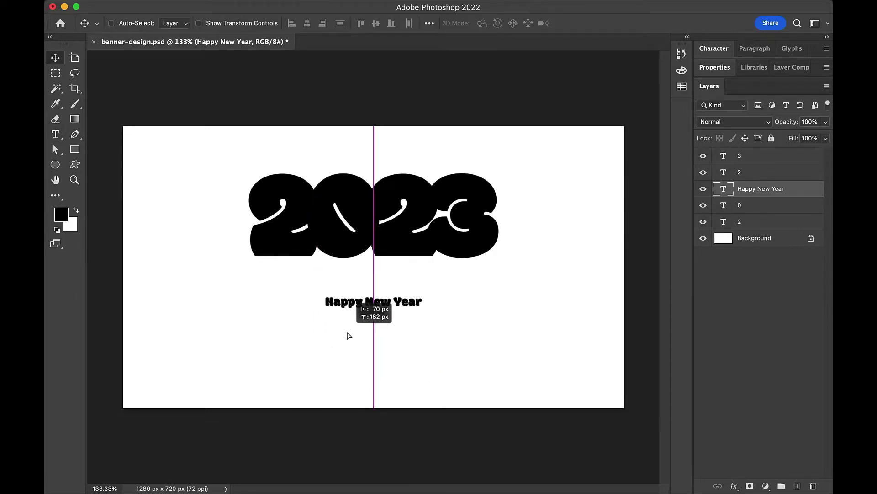
key(ctrl+t)
drag(427, 302, 543, 306)
key(Return)
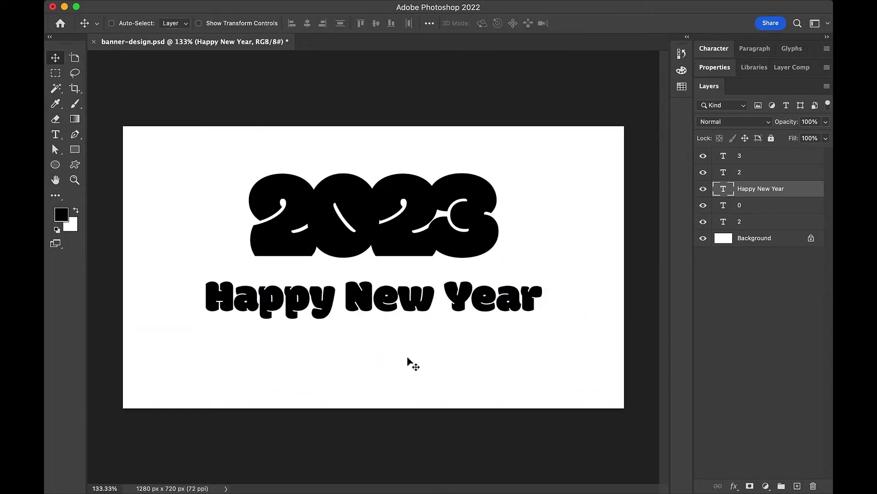
drag(411, 363, 409, 370)
- Set Happy New Year in the Escafina font and move it to the top of the layer stack
key(t)
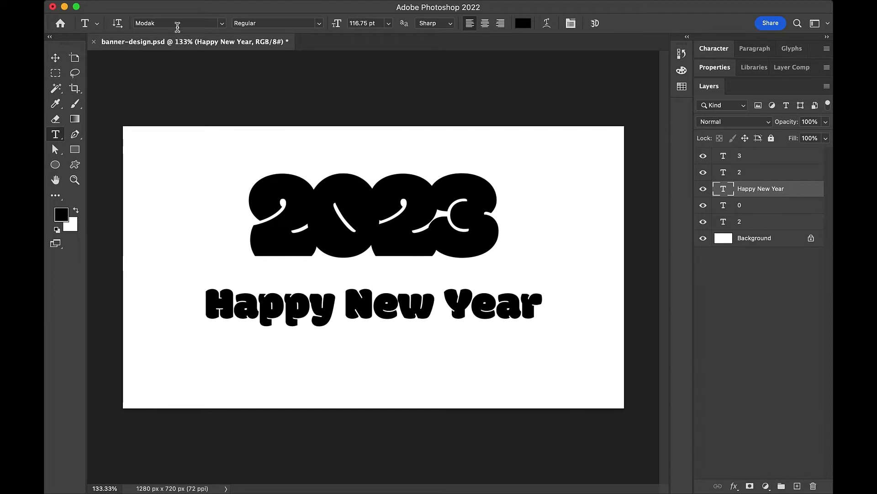
text(es)
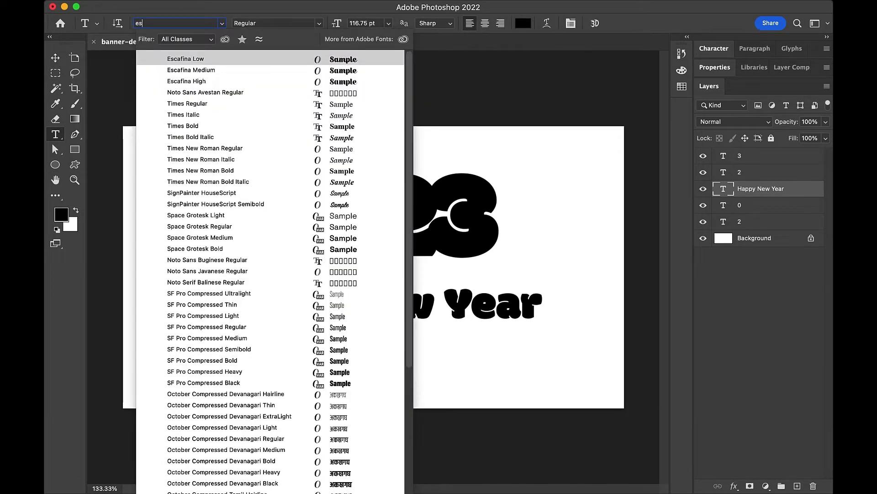
key(Return)
key(v)
drag(363, 366, 364, 364)
drag(751, 194, 750, 158)
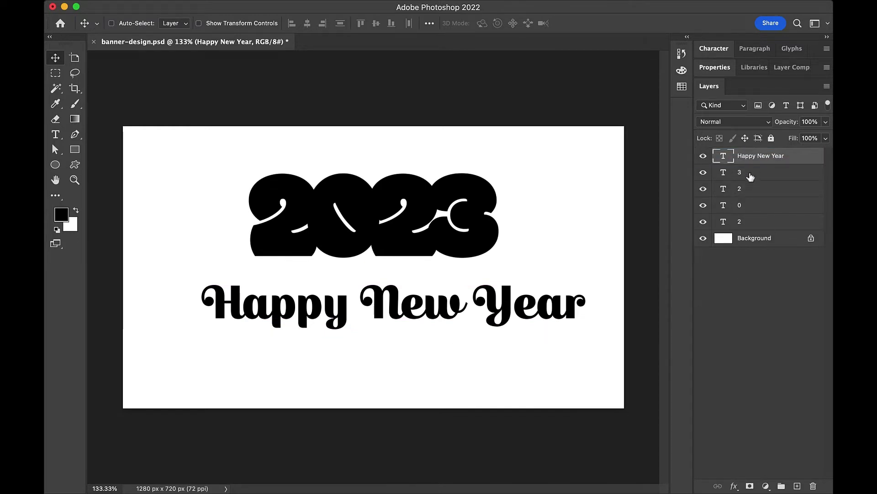
- Group the four digit layers into a group named '2023'
click(752, 174)
shift+click(745, 223)
key(ctrl+g)
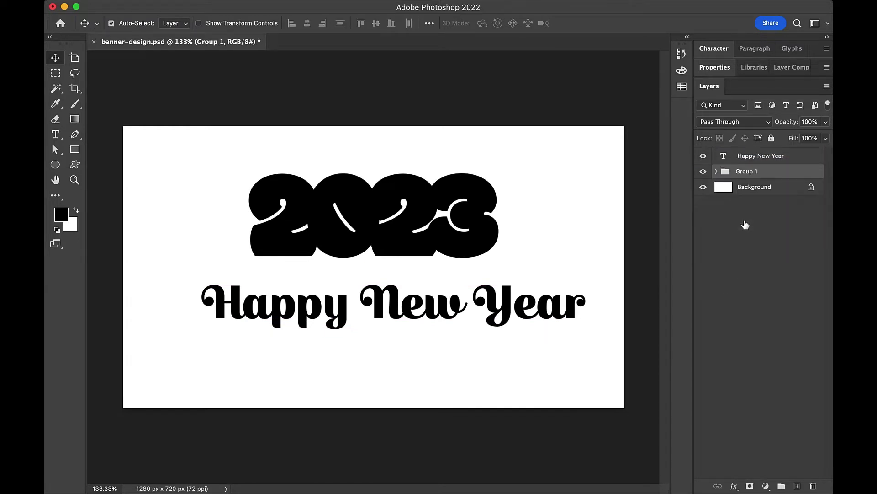
text(2023)
key(Return)
- Centre Happy New Year horizontally on the canvas, then duplicate it below the original
shift+click(762, 158)
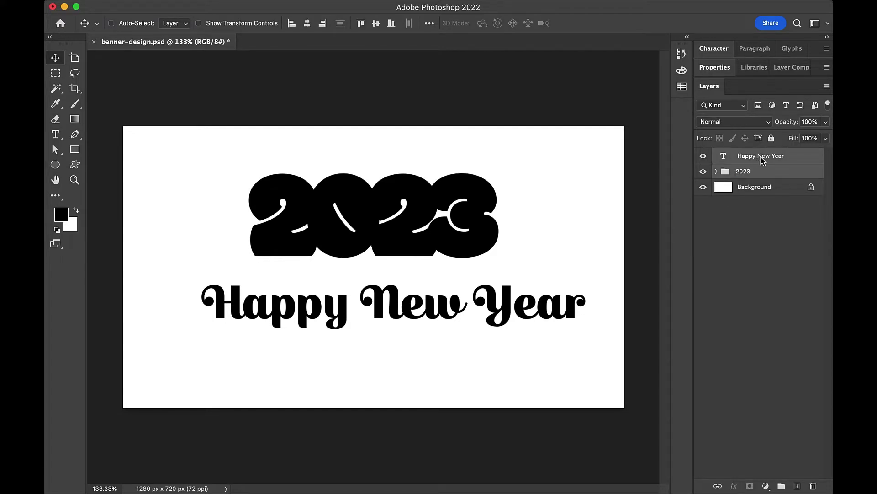
key(ctrl+a)
click(312, 27)
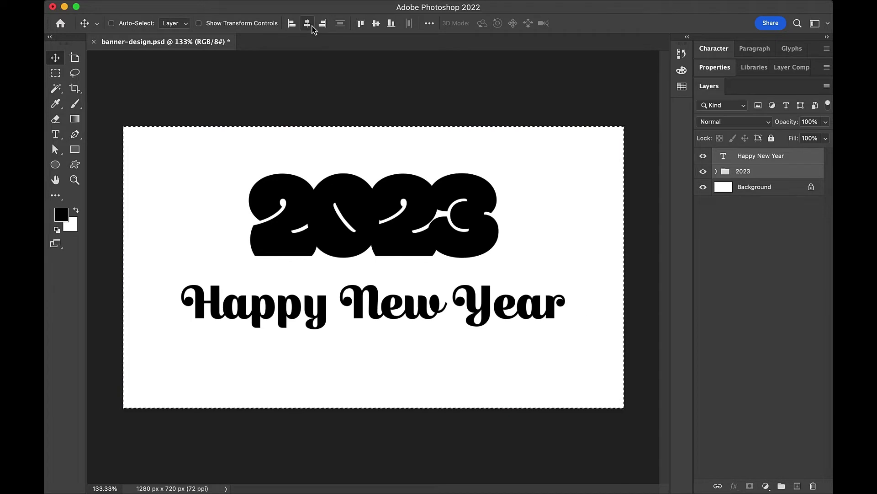
key(ctrl+d)
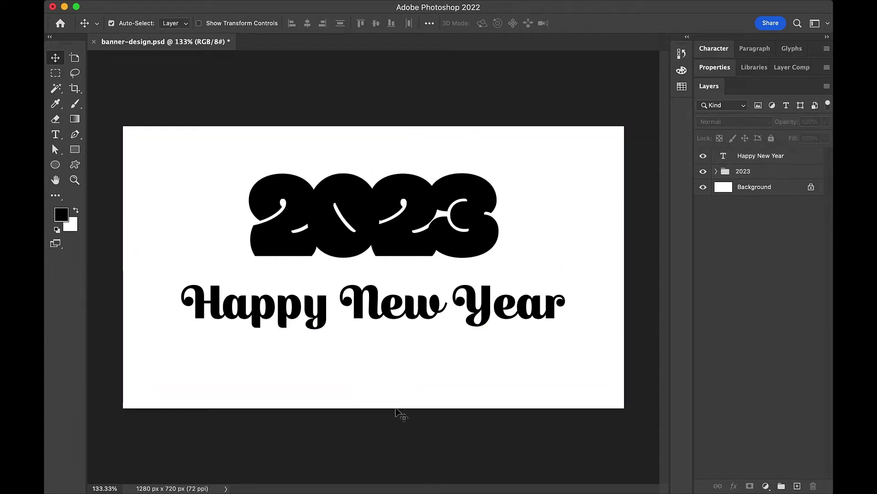
ctrl+click(418, 319)
drag(423, 337, 427, 395)
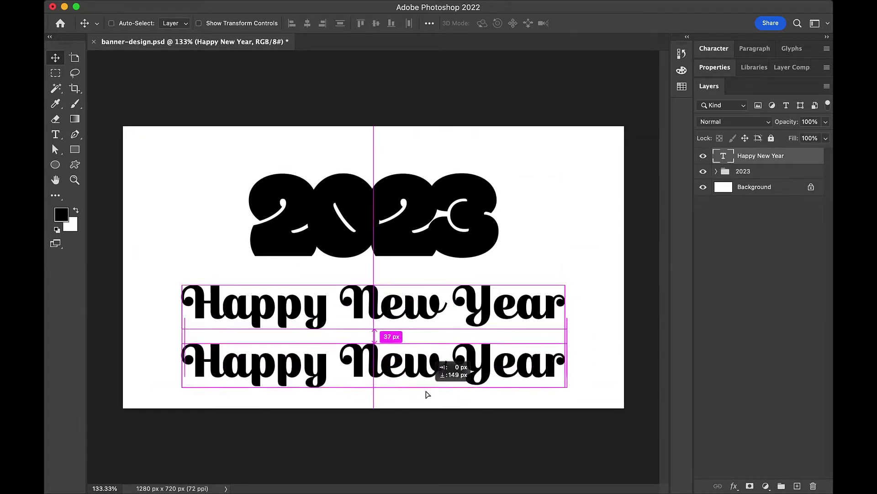
- Retype the duplicated line as 'Dear Youtube Family'
key(t)
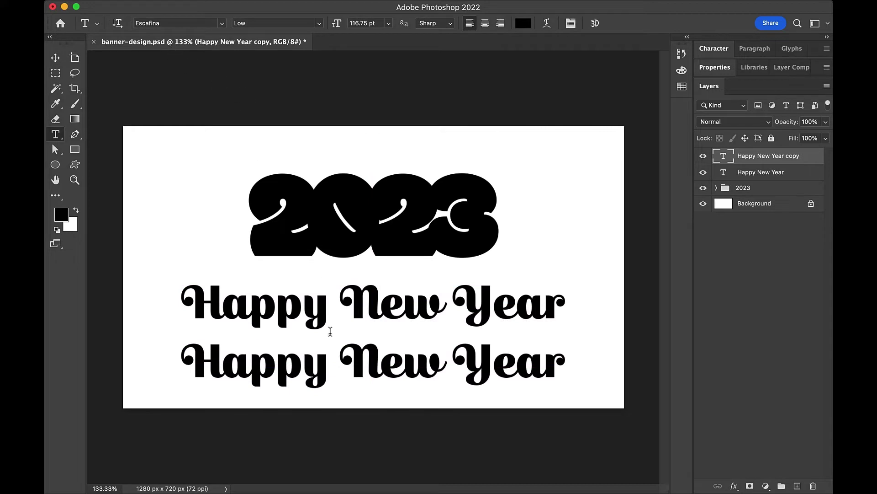
triple_click(352, 363)
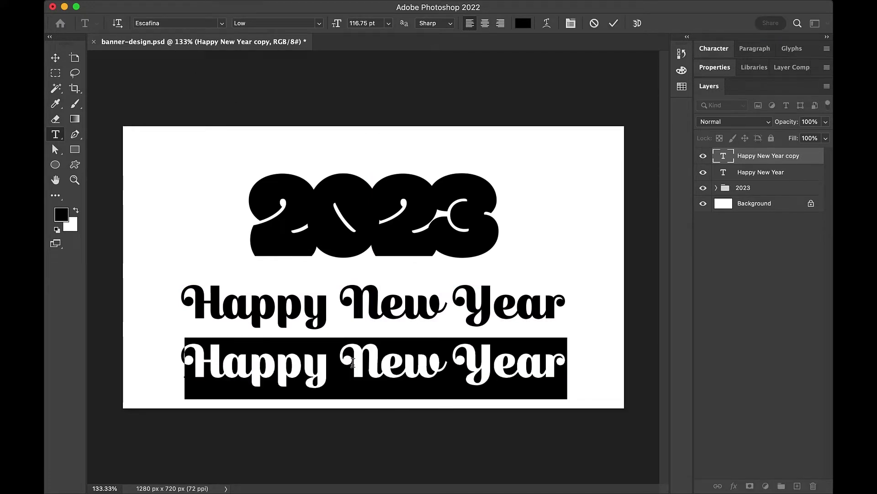
text(Dear Youtube Famil)
key(Escape)
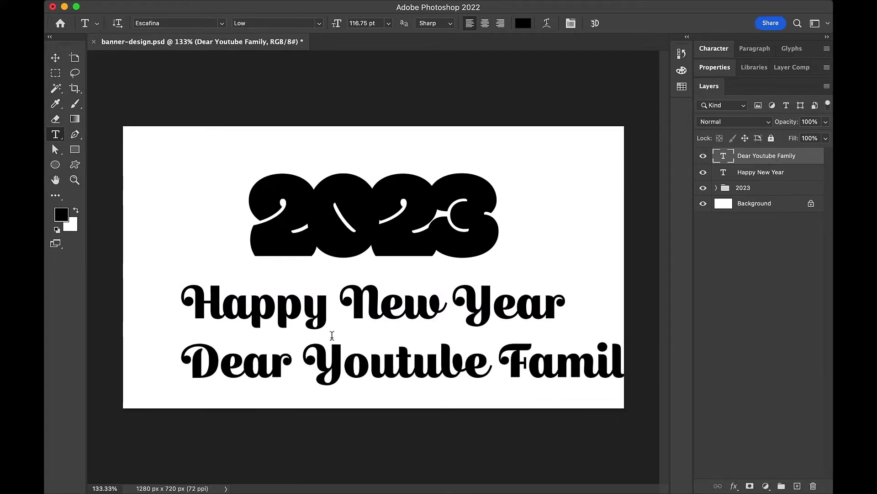
- Set the Dear Youtube Family line in the EngraversGothic BT font
click(168, 23)
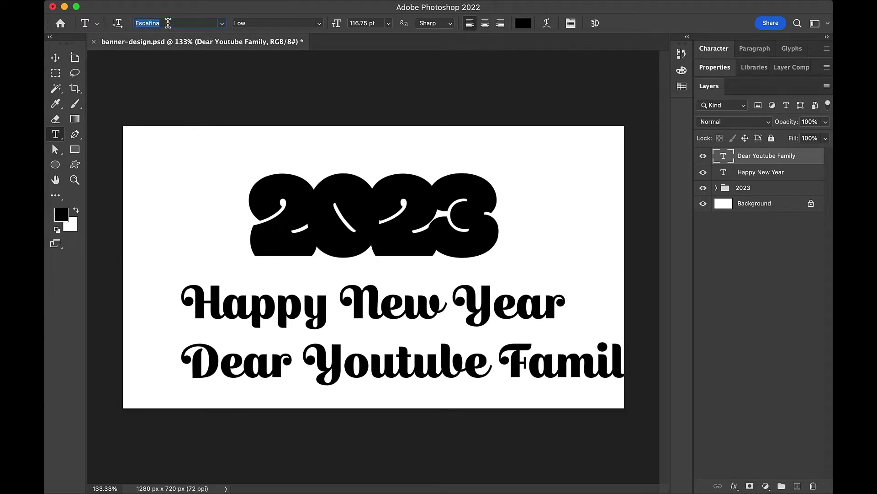
text(en)
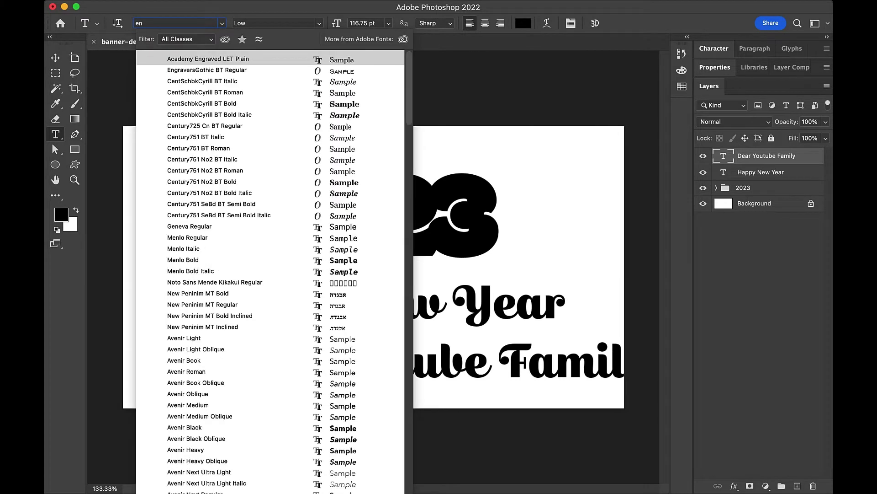
text(g)
key(Down)
key(Return)
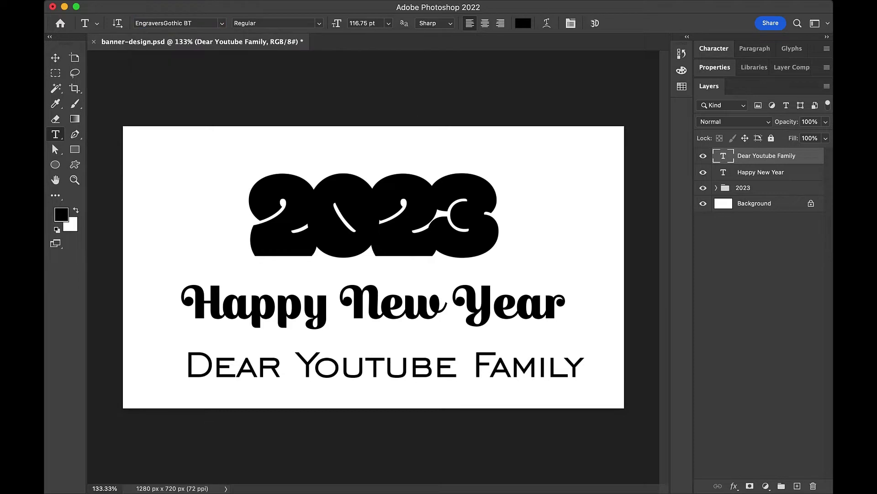
click(55, 58)
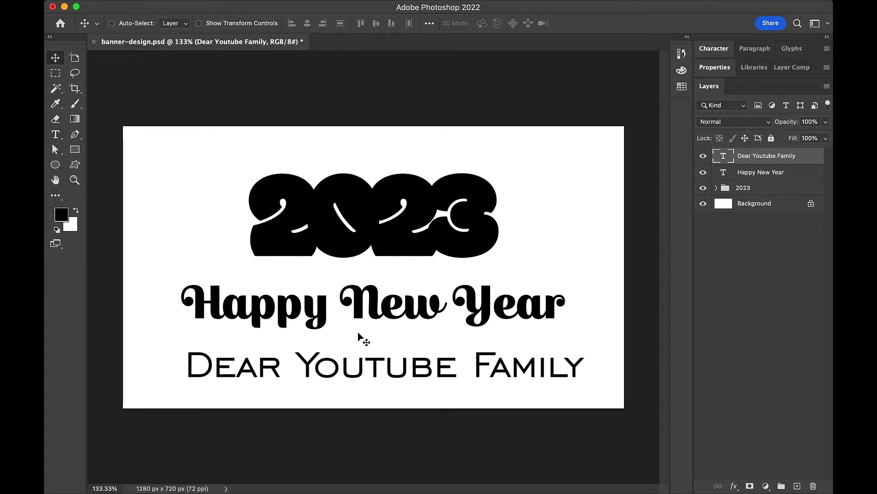
key(t)
- Centre-align both text lines and centre them horizontally on the canvas
key(v)
shift+click(417, 318)
key(t)
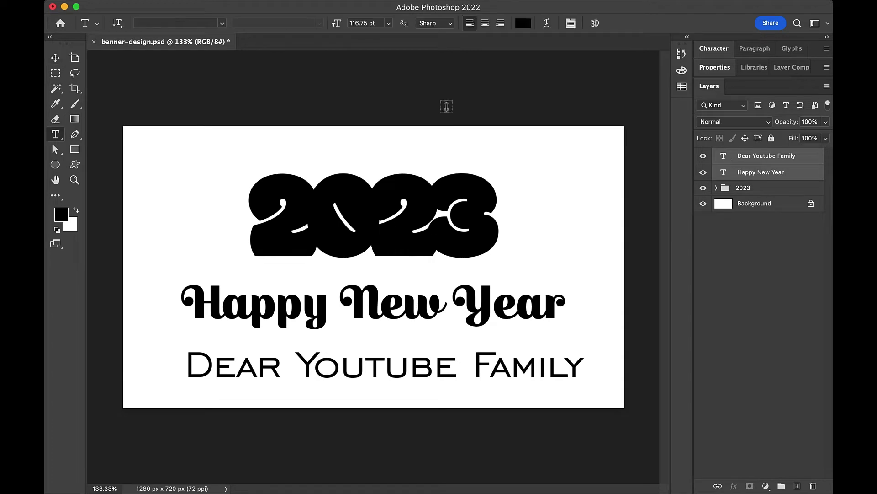
click(485, 23)
key(v)
key(ctrl+a)
click(307, 23)
key(ctrl+d)
- Select the Dear Youtube Family layer and show the character formatting settings
ctrl+click(418, 372)
key(t)
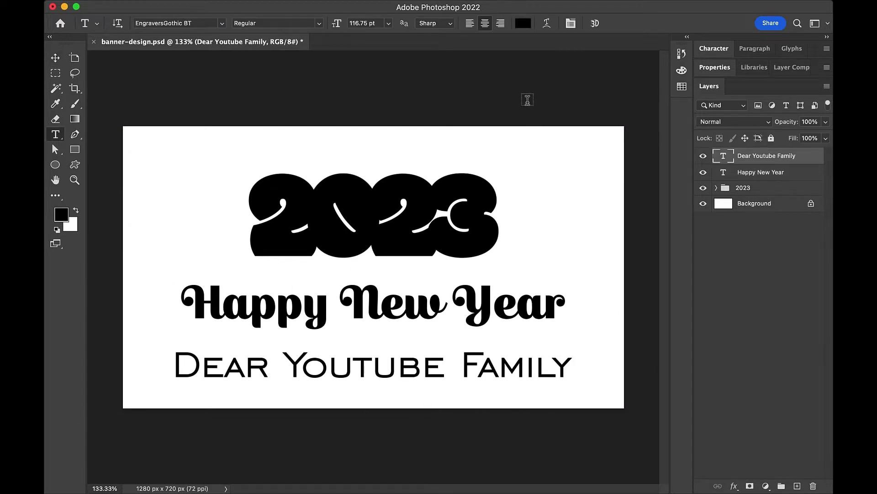
click(571, 23)
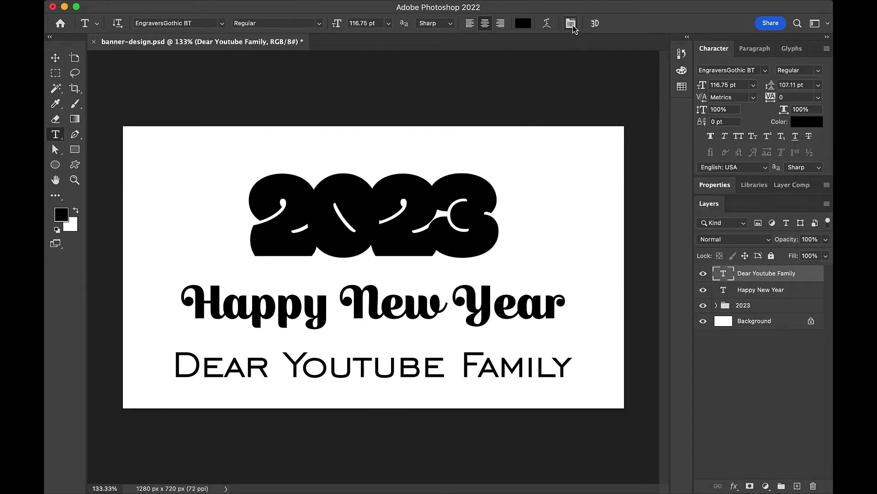
- Make the subtitle all caps with 300 tracking and a 40 pt size
click(739, 137)
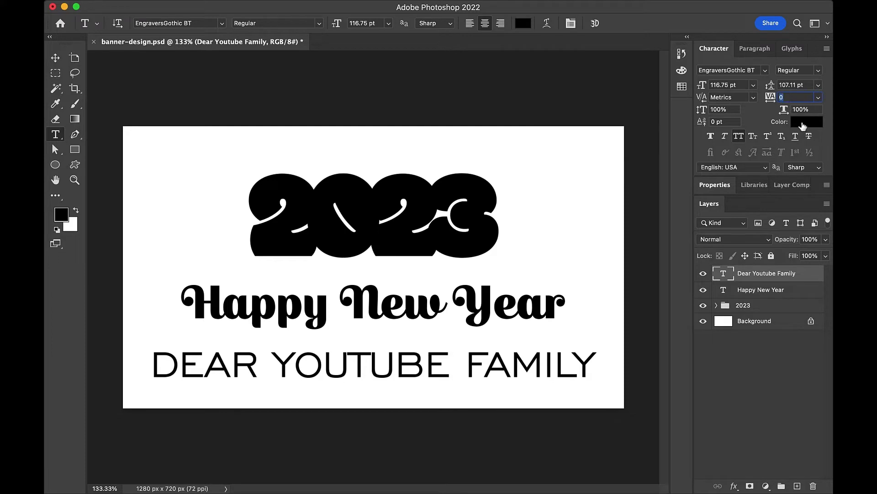
text(300)
key(Return)
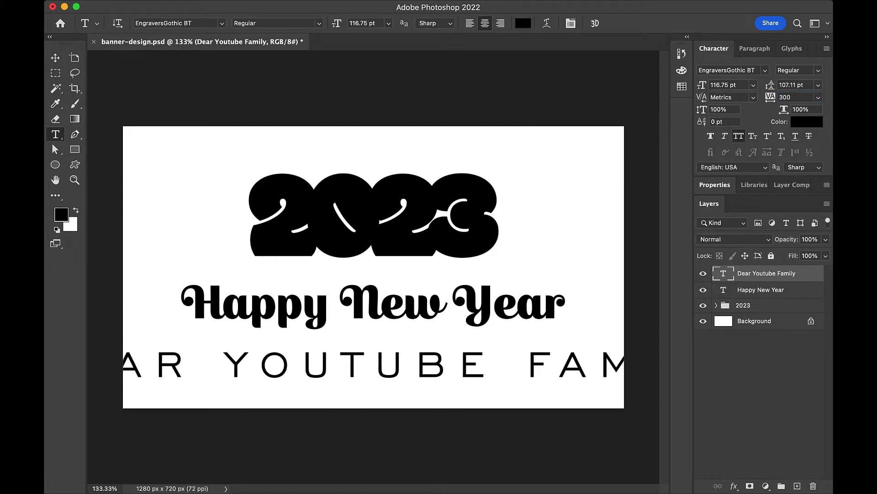
click(740, 87)
text(70)
key(Return)
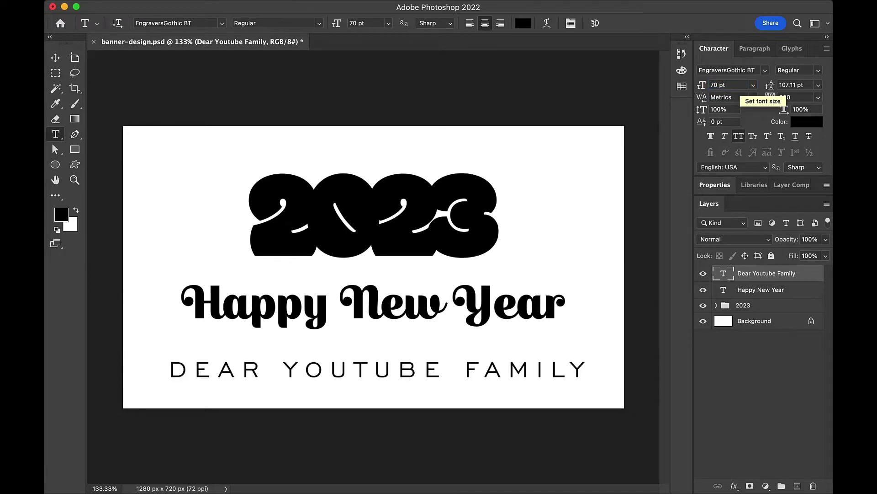
text(40)
key(Return)
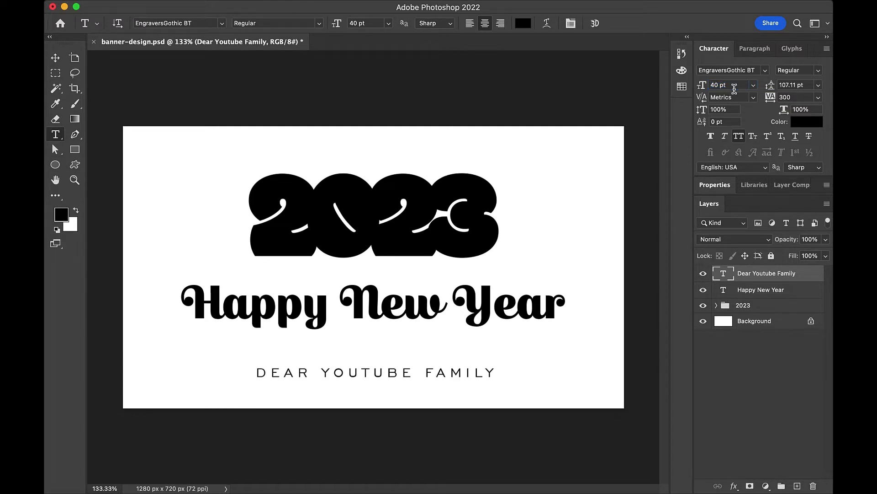
- Move the subtitle up under Happy New Year and widen its tracking to 500
key(v)
drag(404, 432, 404, 412)
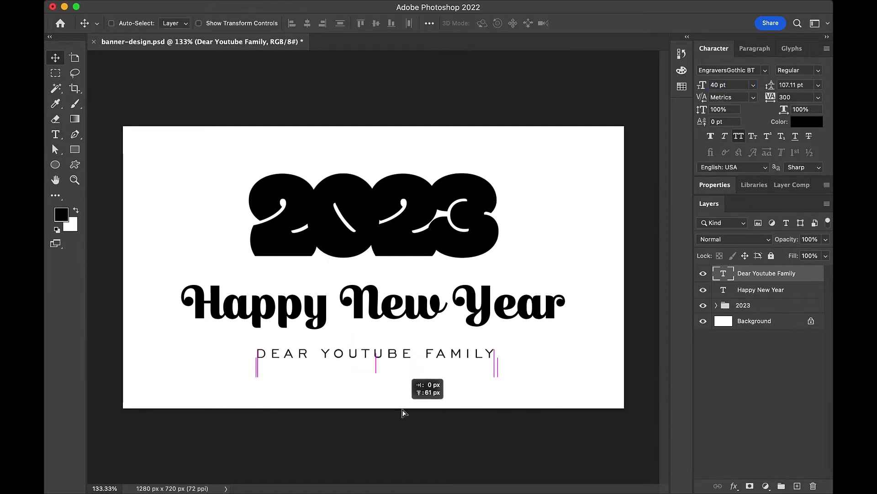
drag(404, 413, 404, 419)
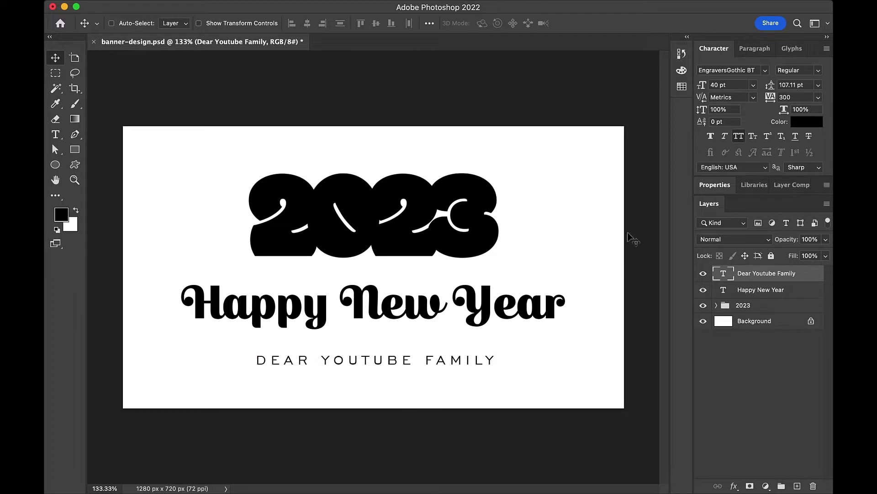
click(802, 97)
text(500)
key(Return)
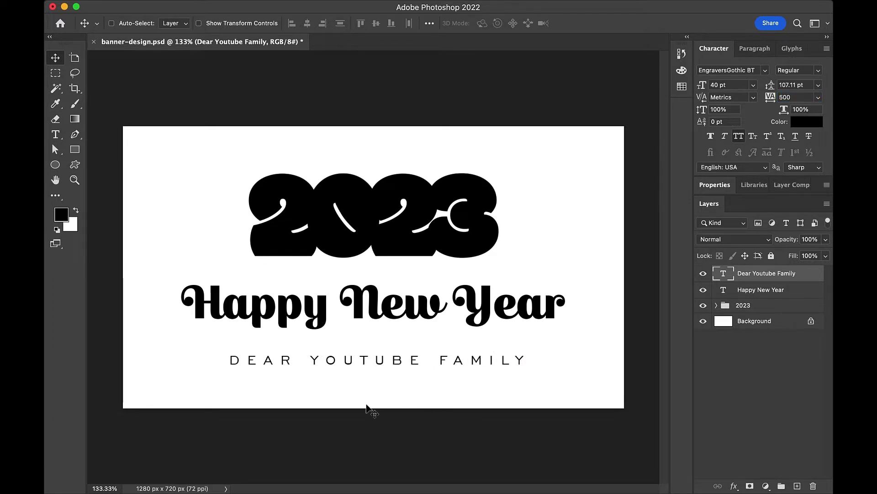
drag(366, 407, 366, 408)
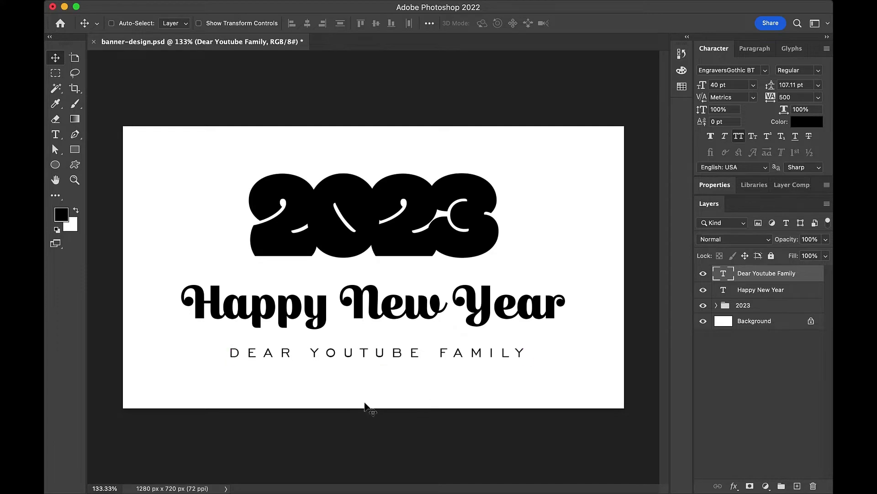
- Recentre the subtitle horizontally on the canvas
key(ctrl+a)
click(307, 23)
key(ctrl+d)
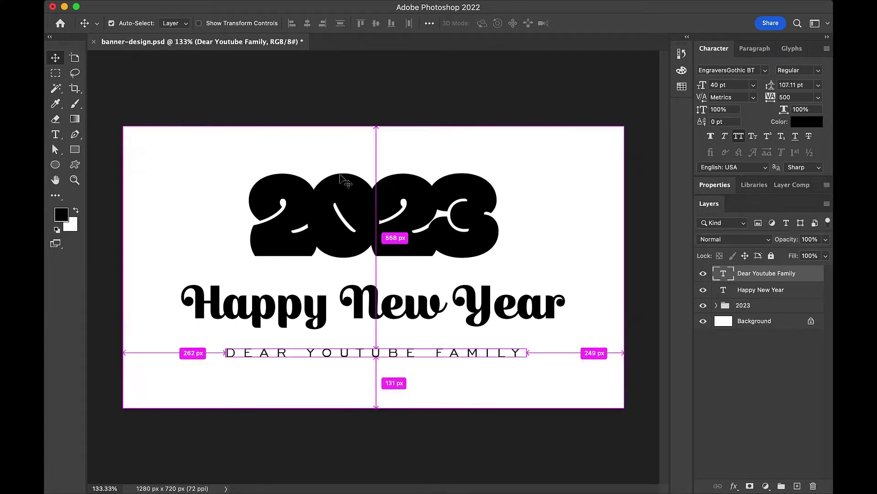
- Draw a short rectangle bar to the left of the subtitle
click(737, 87)
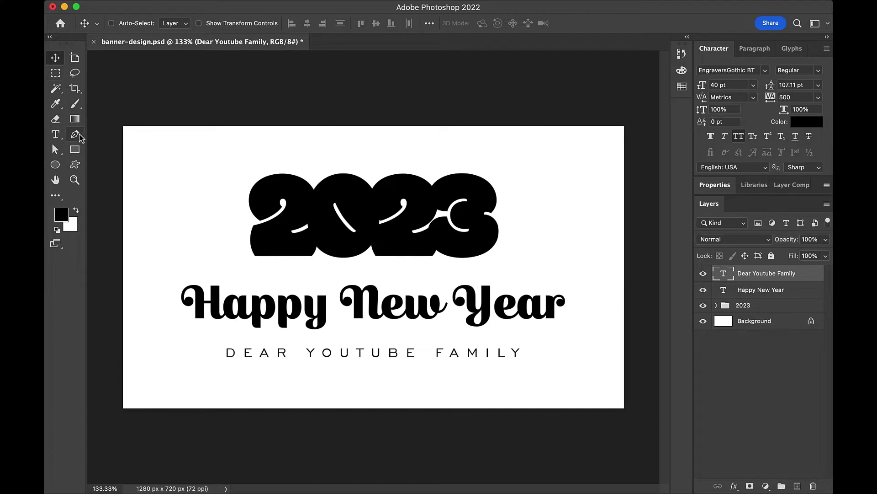
click(74, 150)
drag(190, 351, 220, 355)
- Slim Rectangle 1 down to a 2 px-high line
key(v)
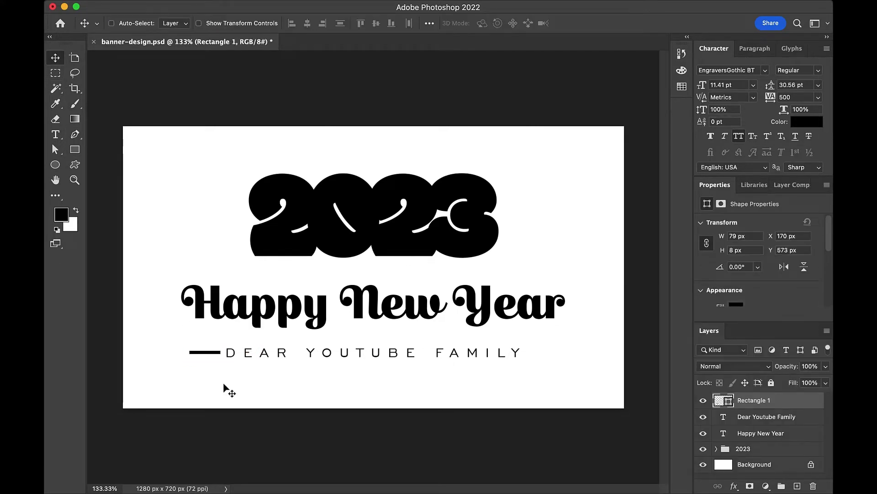
key(ctrl+plus)
key(ctrl+plus)
mouse_move(214, 384)
mouse_down()
mouse_move(379, 331)
mouse_move(332, 364)
mouse_up()
key(ctrl+plus)
key(ctrl+plus)
key(ctrl+plus)
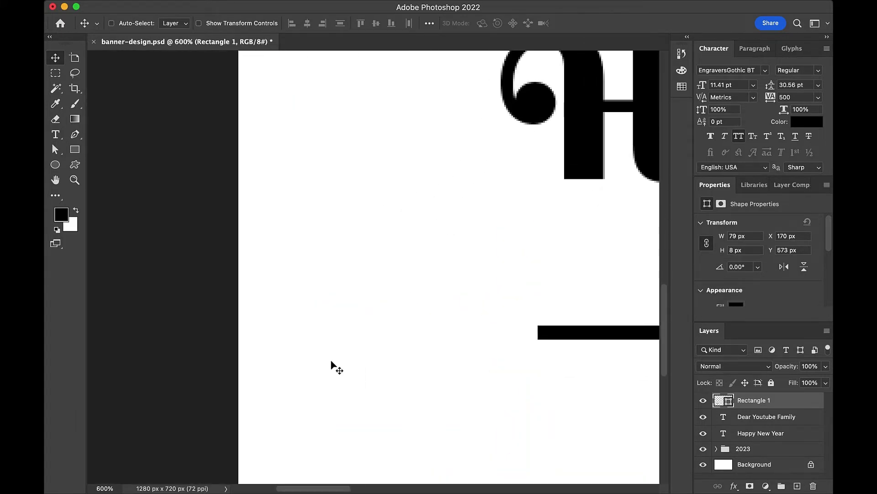
drag(513, 302, 241, 334)
key(ctrl+t)
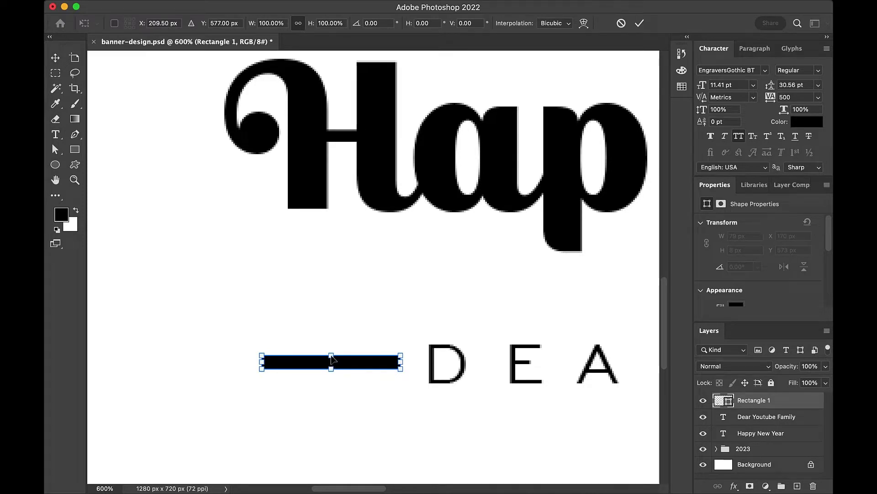
drag(332, 356, 333, 364)
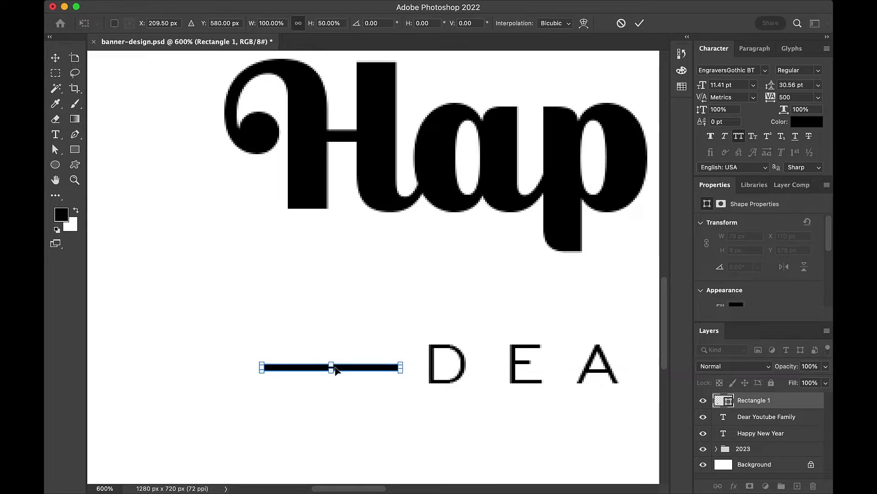
scroll(320, 354, up, 5)
drag(147, 319, 149, 336)
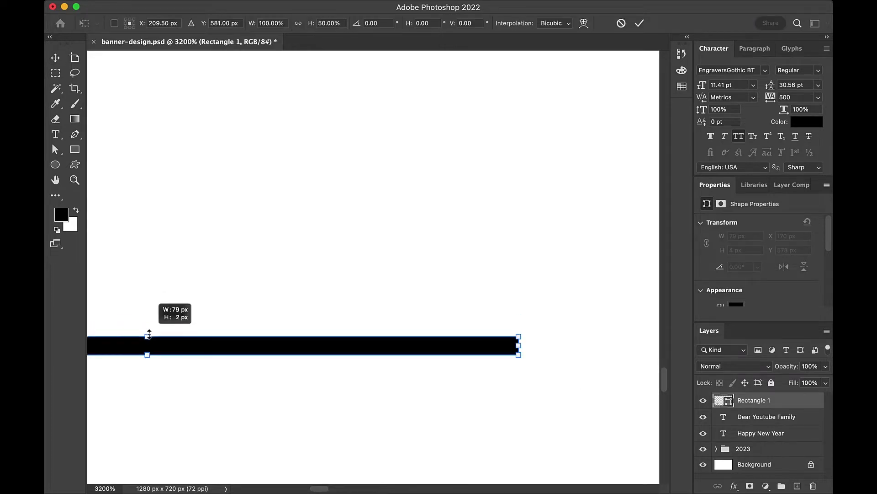
key(Return)
- Align the line vertically with the centre of DEAR YOUTUBE FAMILY
key(ctrl+minus)
key(ctrl+0)
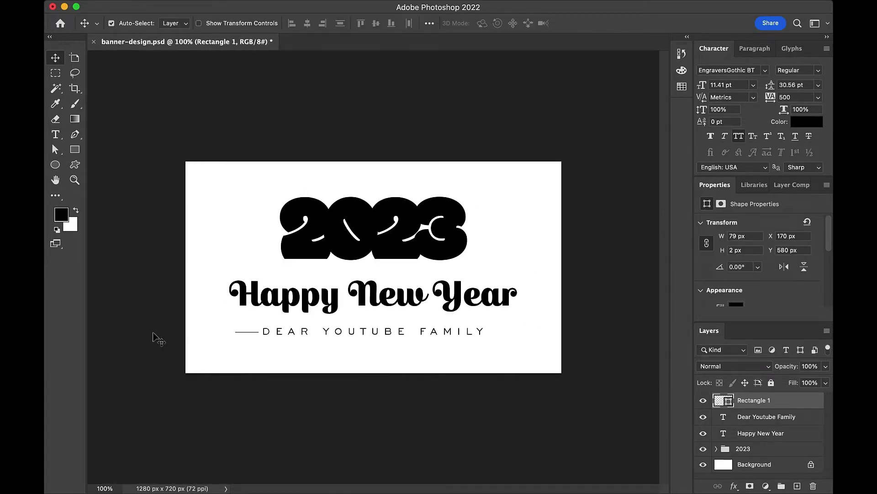
key(ctrl+plus)
key(ctrl+plus)
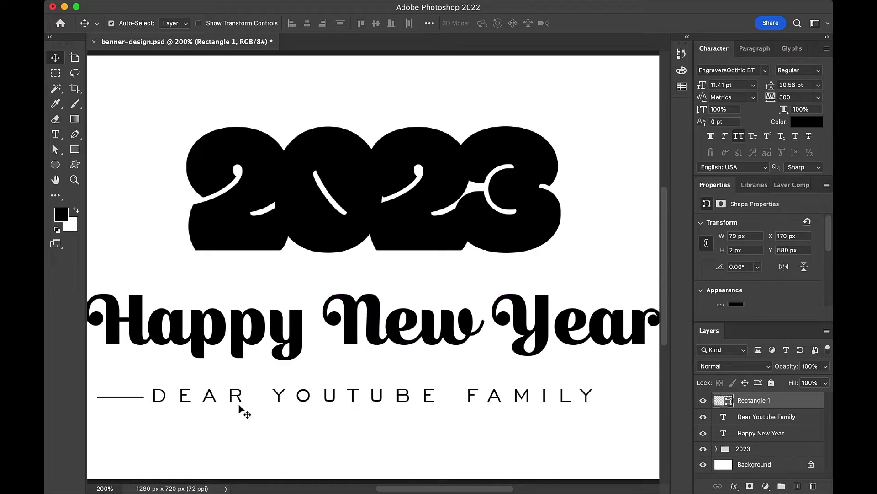
shift+click(235, 398)
click(374, 29)
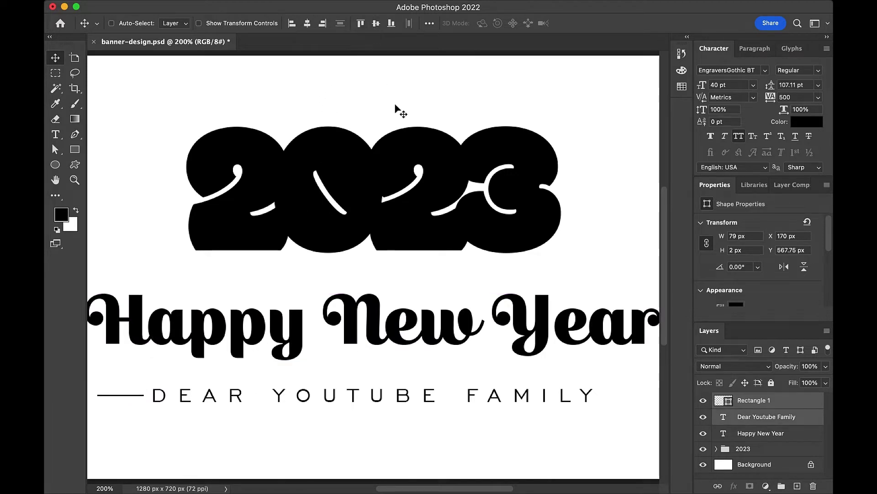
key(ctrl+minus)
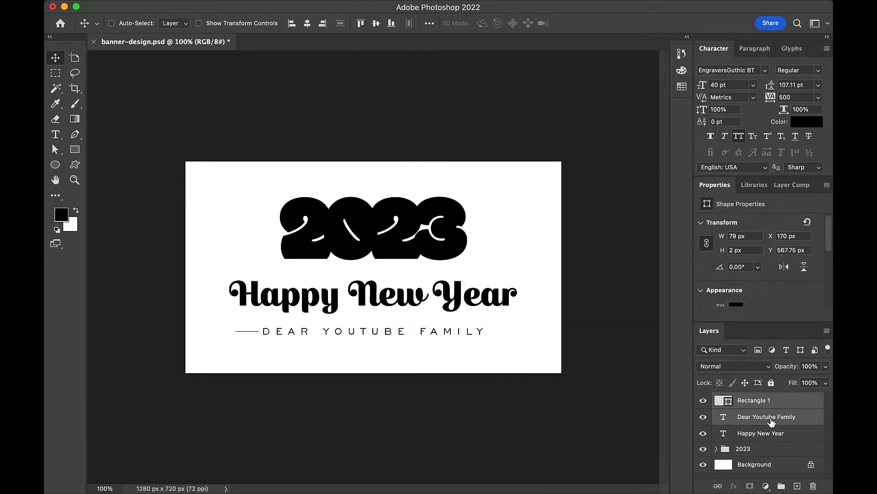
- Duplicate the line to the subtitle's right and centre the subtitle and both lines together
double_click(714, 185)
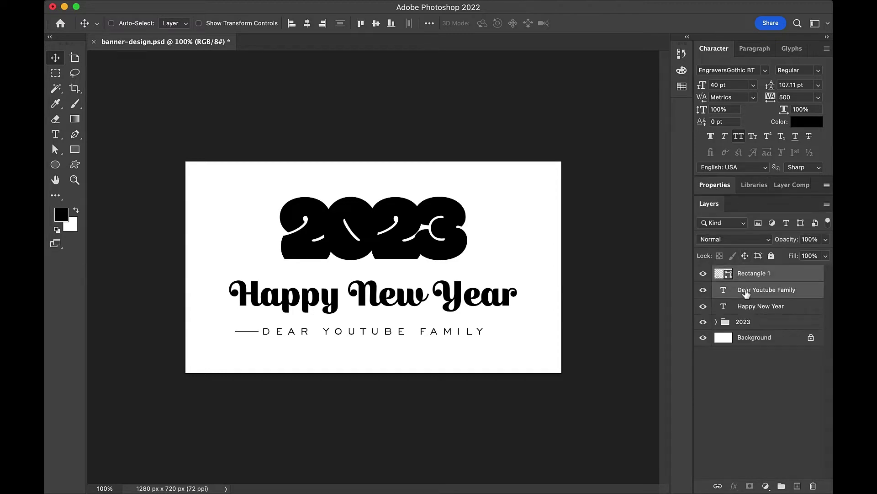
click(753, 276)
drag(258, 359, 514, 380)
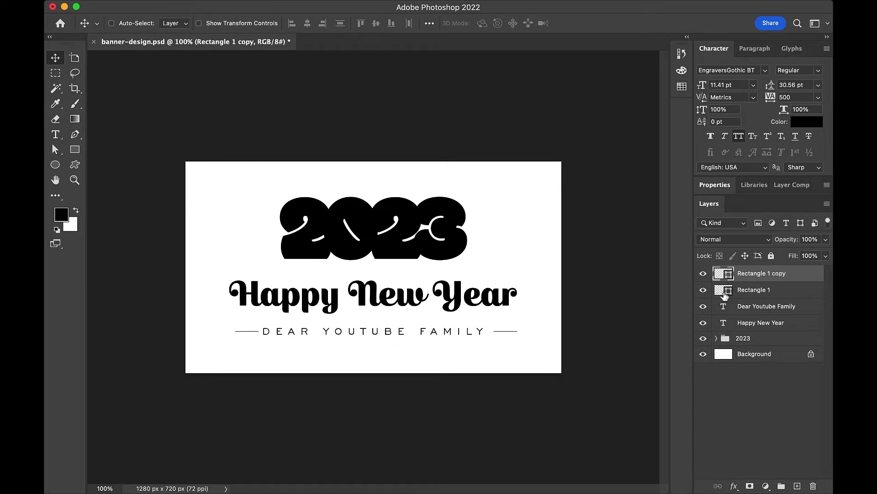
shift+click(754, 310)
click(409, 26)
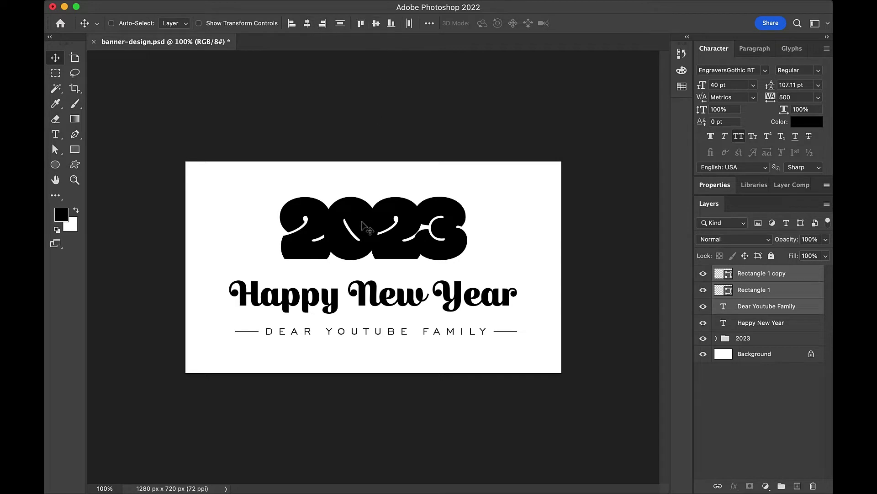
- Group the subtitle and lines as 'Dear Ytb Family', nudge the group down, then select Background
key(ctrl+g)
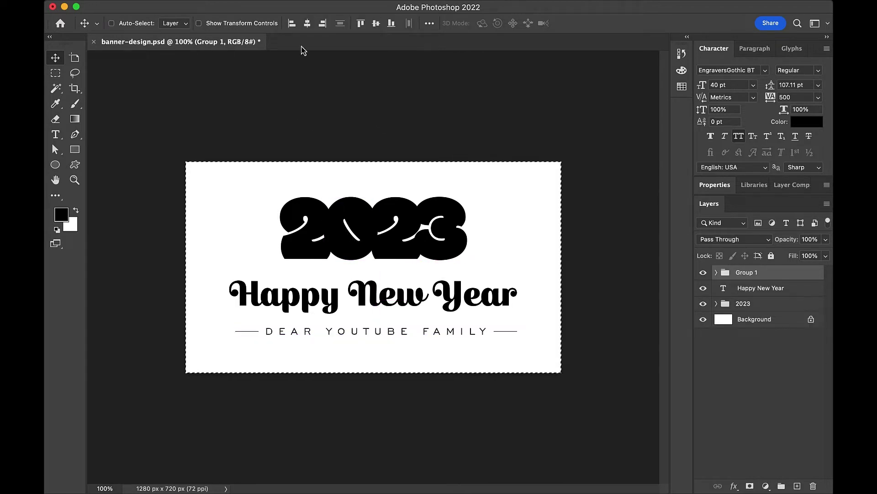
drag(404, 275, 401, 275)
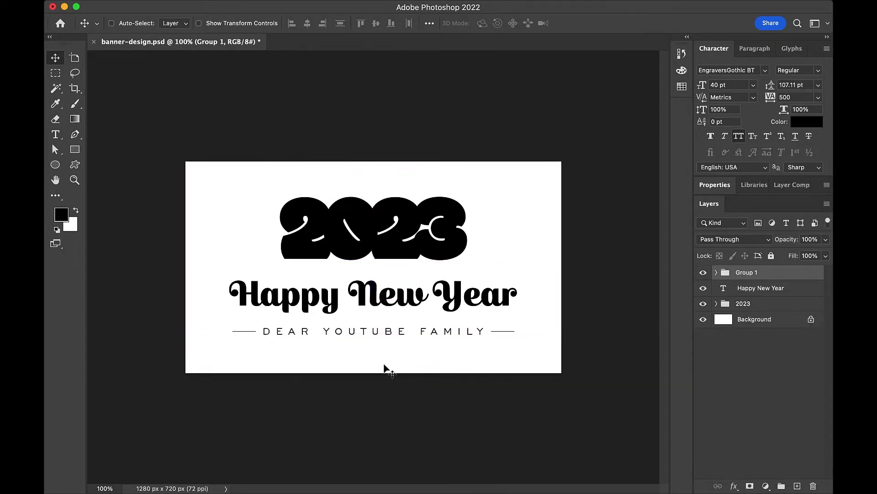
drag(382, 396, 383, 400)
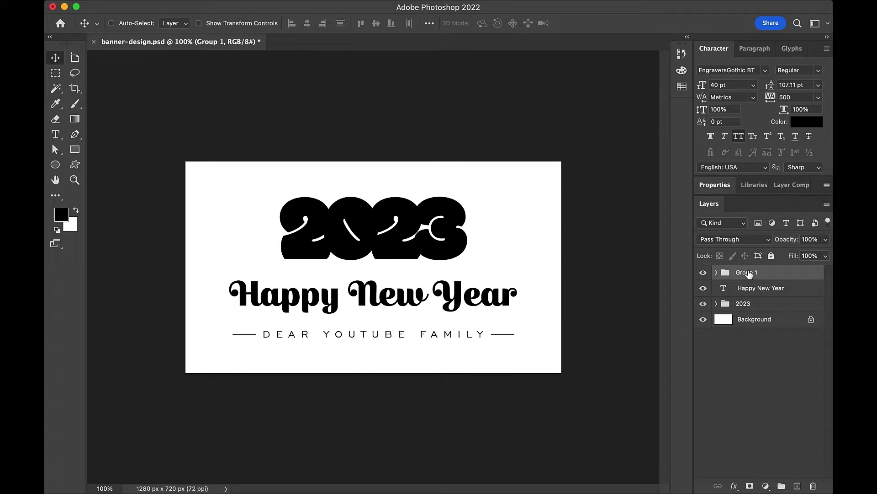
text(Dear Ytb Famil)
text(y)
key(Return)
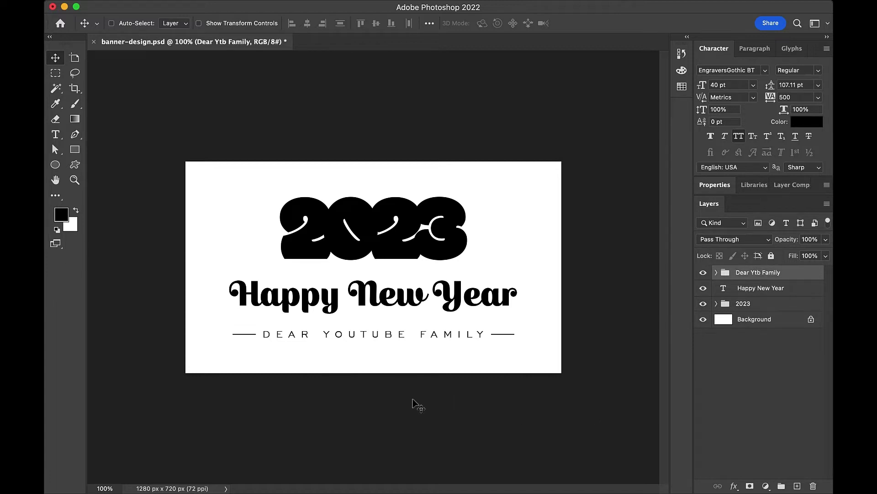
click(746, 322)
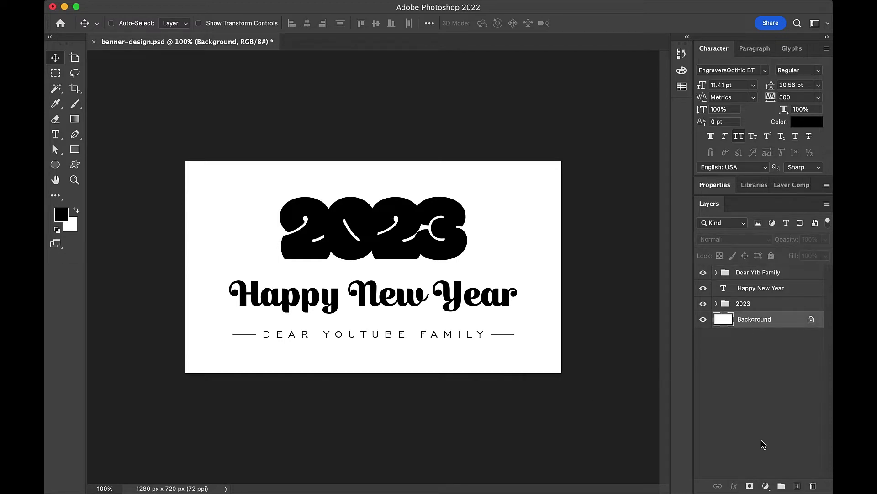
- Add a dark red #a00110 Solid Color fill layer above the background
click(767, 485)
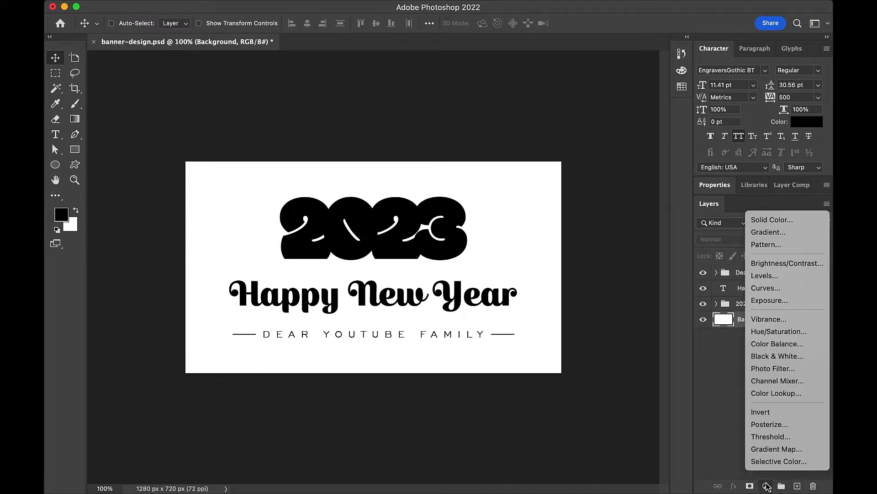
click(788, 221)
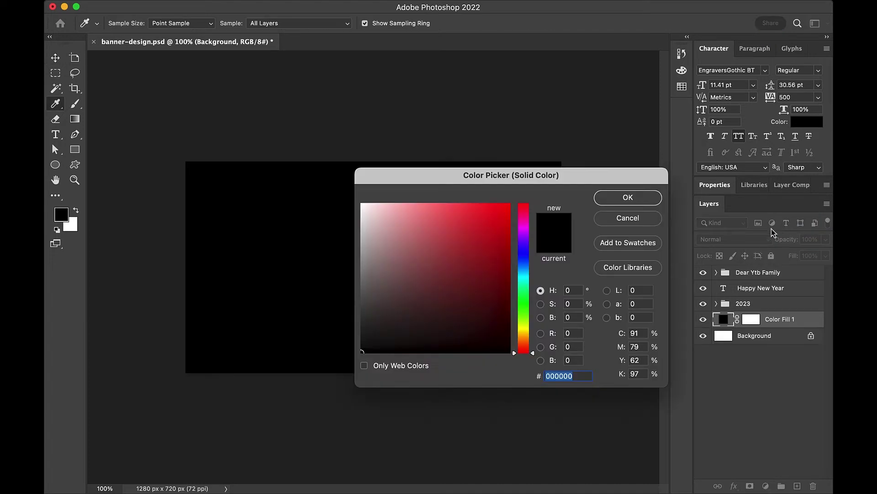
text(a00110)
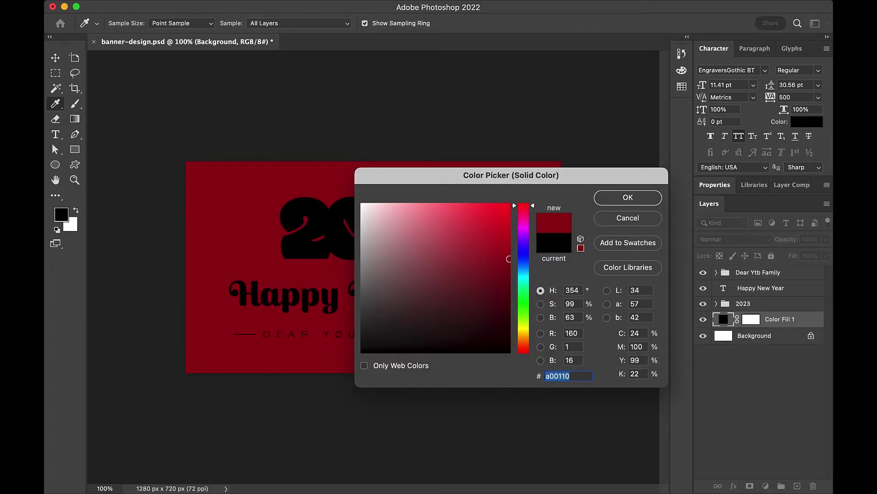
key(Return)
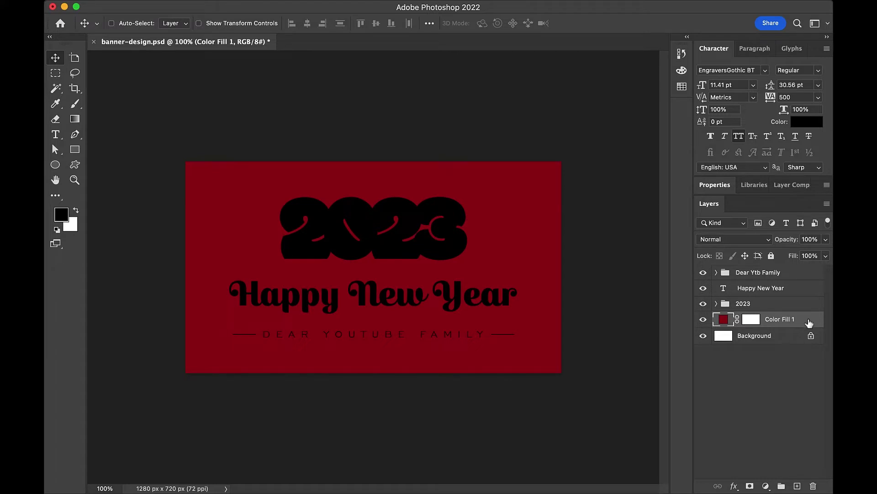
double_click(807, 319)
- Enable a Gradient Overlay on Color Fill 1 using the basic black-to-white preset
click(372, 318)
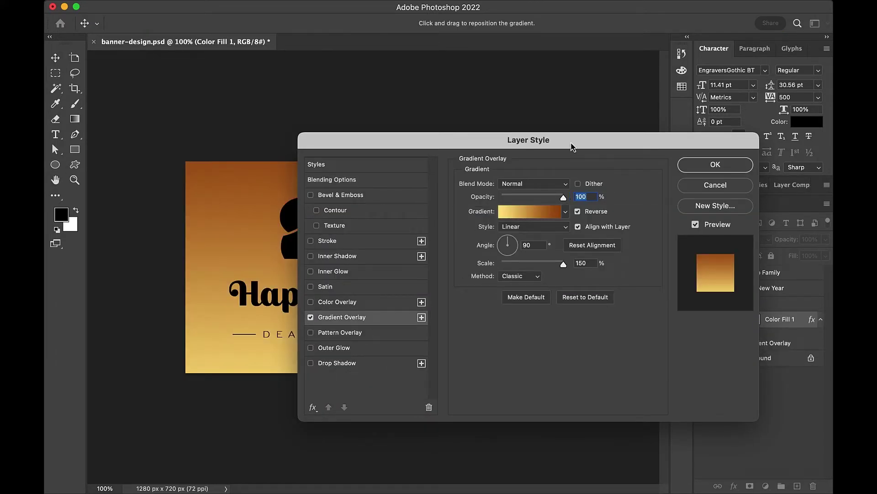
drag(573, 146, 613, 188)
click(605, 254)
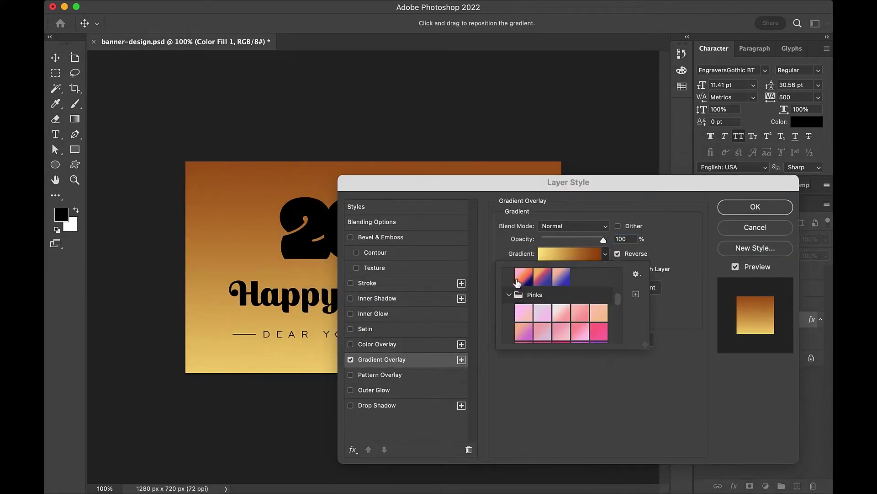
scroll(519, 286, up, 5)
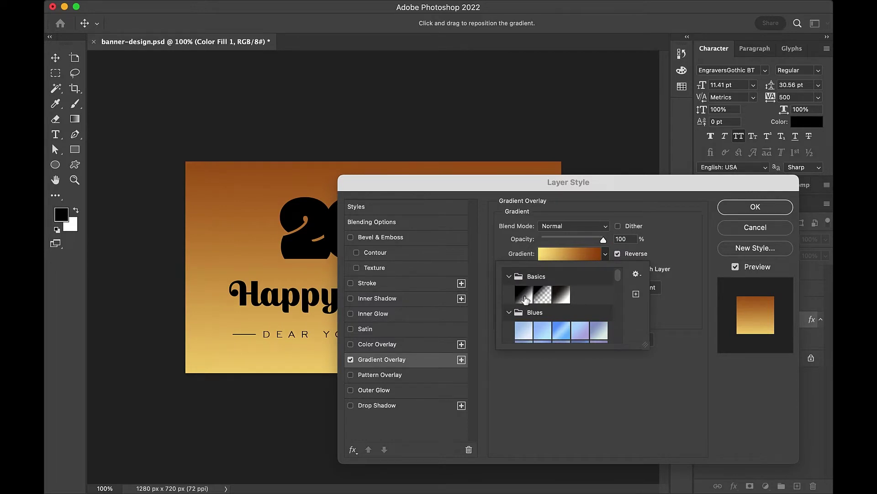
click(524, 295)
click(594, 255)
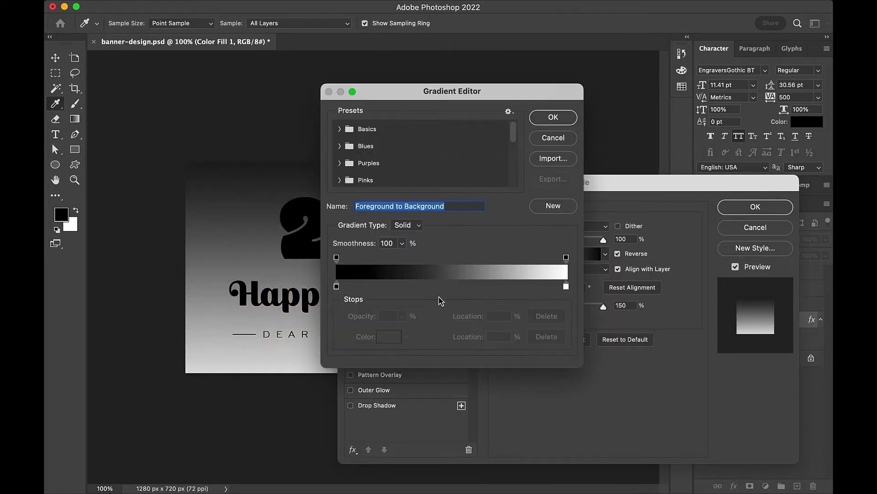
- Set the gradient stops to red a00110 and a darker red such as 560b12
click(336, 287)
click(389, 336)
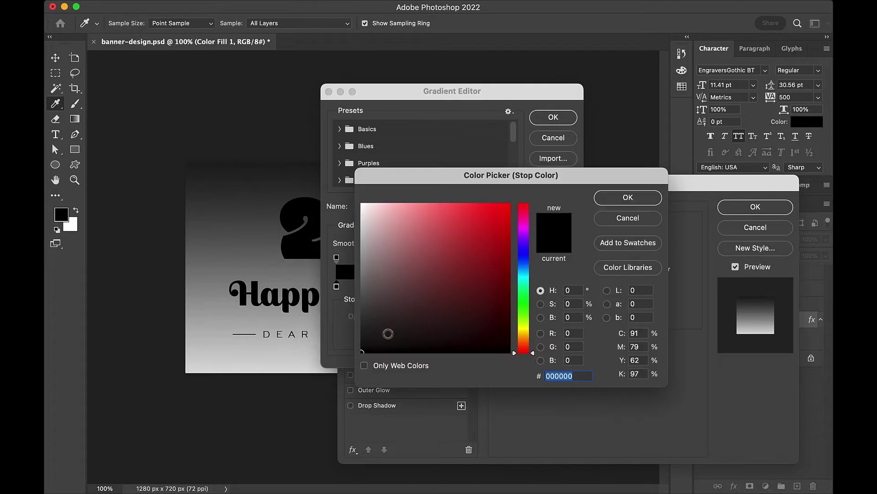
text(a00110)
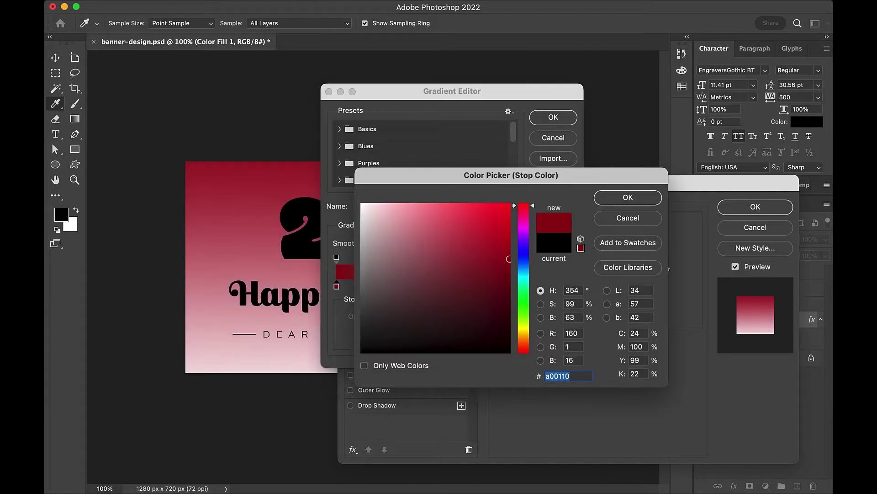
key(Return)
click(567, 286)
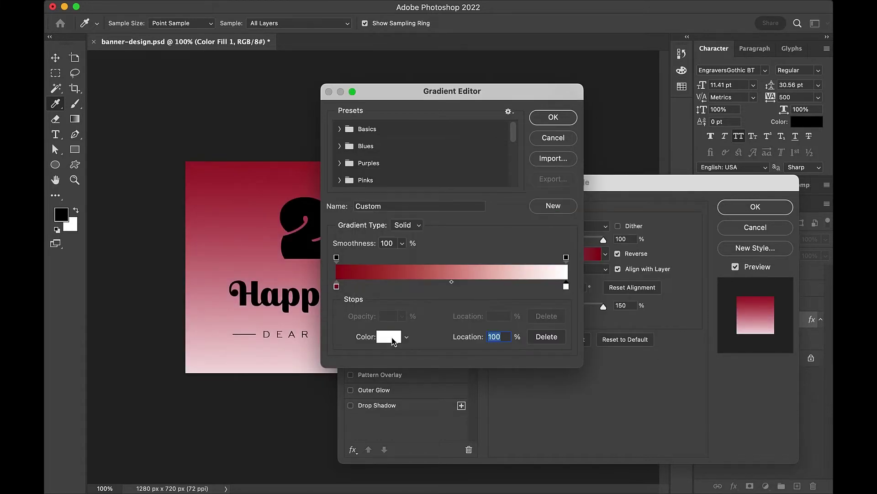
click(389, 337)
key(Return)
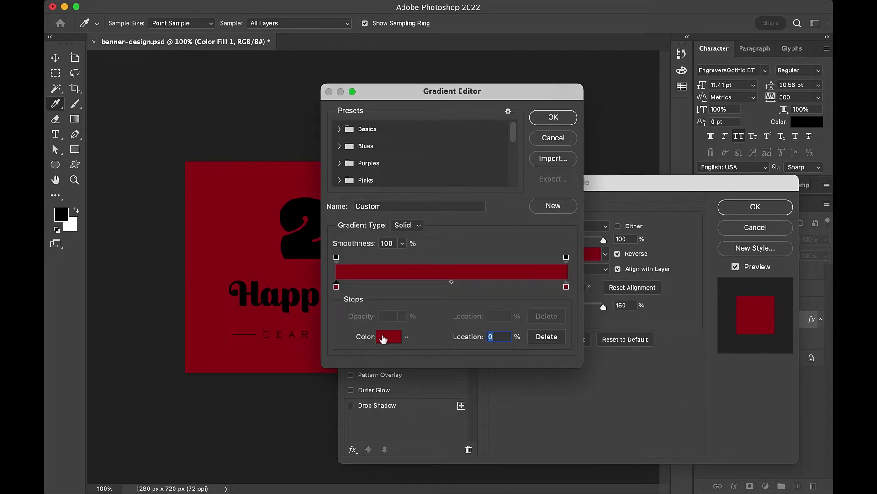
click(387, 337)
click(503, 300)
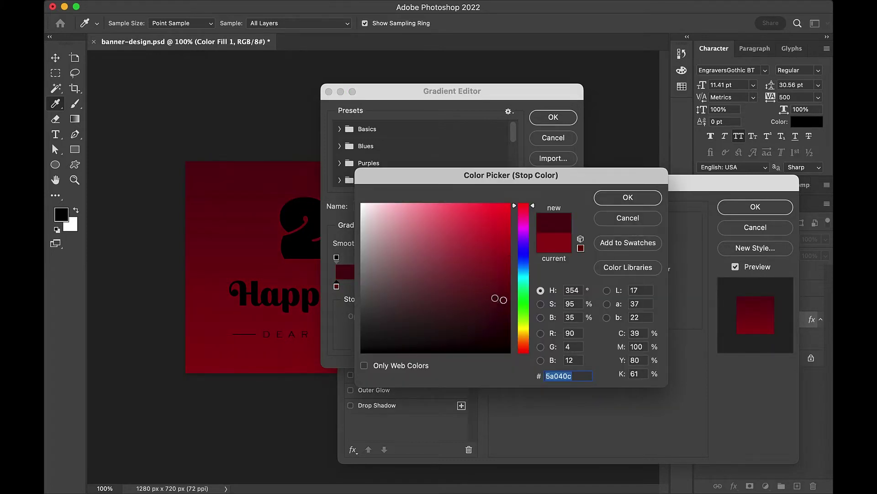
drag(503, 300, 491, 302)
key(Return)
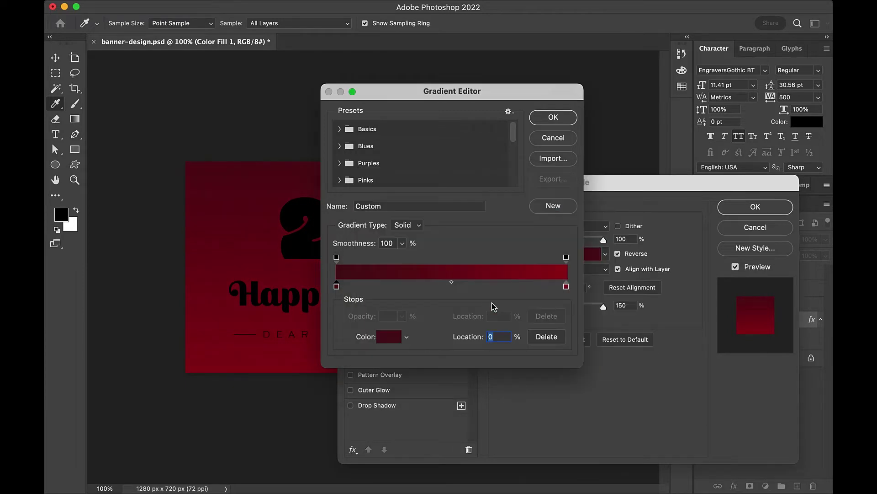
click(552, 119)
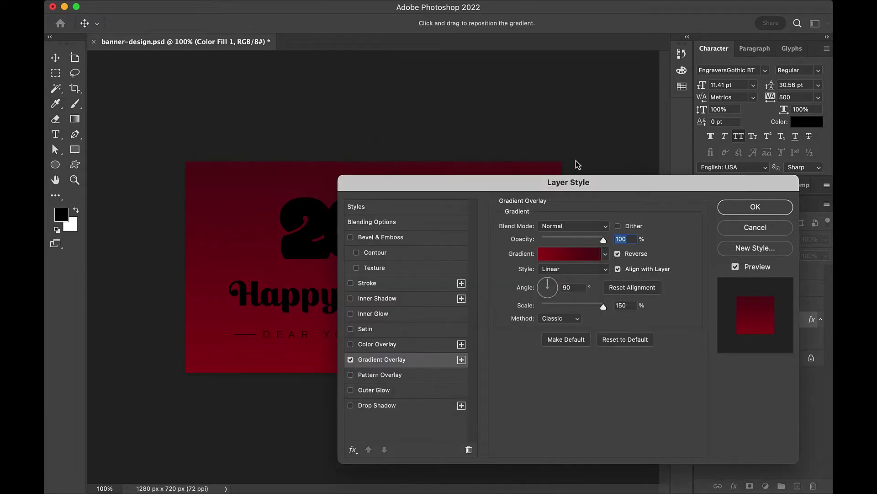
- Make the gradient Radial, apply it, and move the Dear Ytb Family group lower
click(577, 273)
click(568, 284)
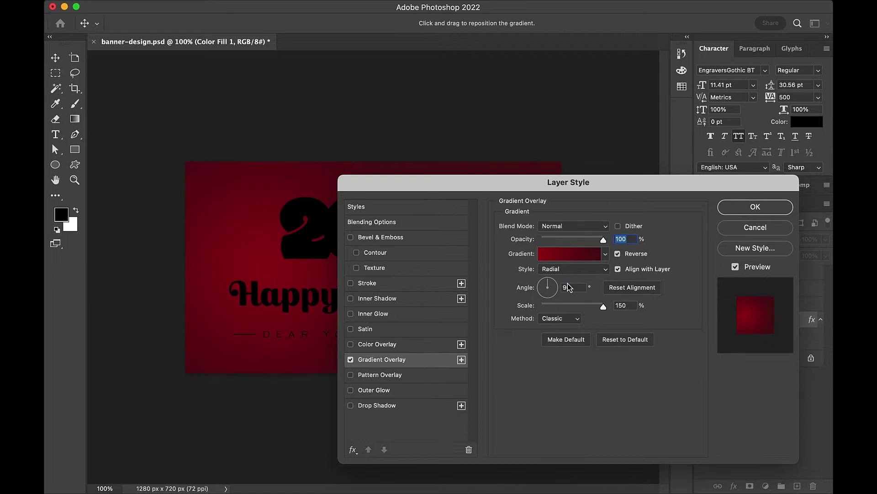
click(755, 207)
mouse_move(751, 272)
mouse_down()
mouse_move(744, 294)
mouse_move(744, 270)
mouse_up()
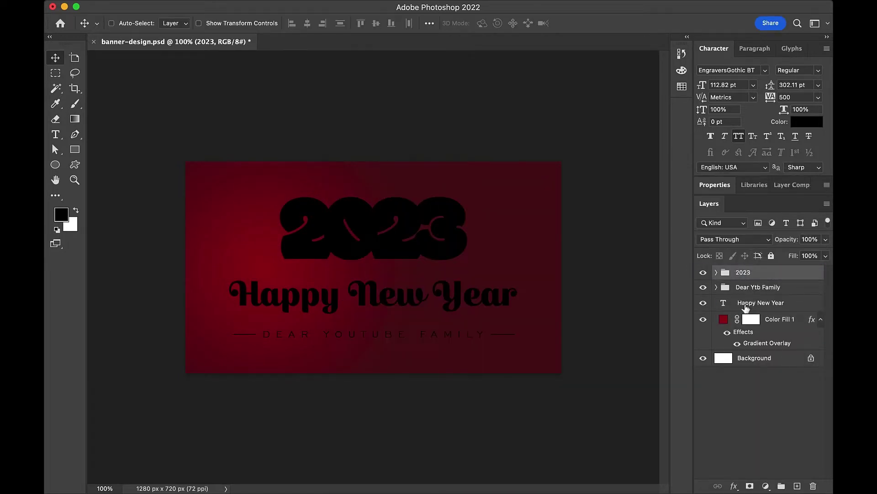
- Move Happy New Year above Dear Ytb Family and colour the 2023 digits white
drag(754, 302, 751, 284)
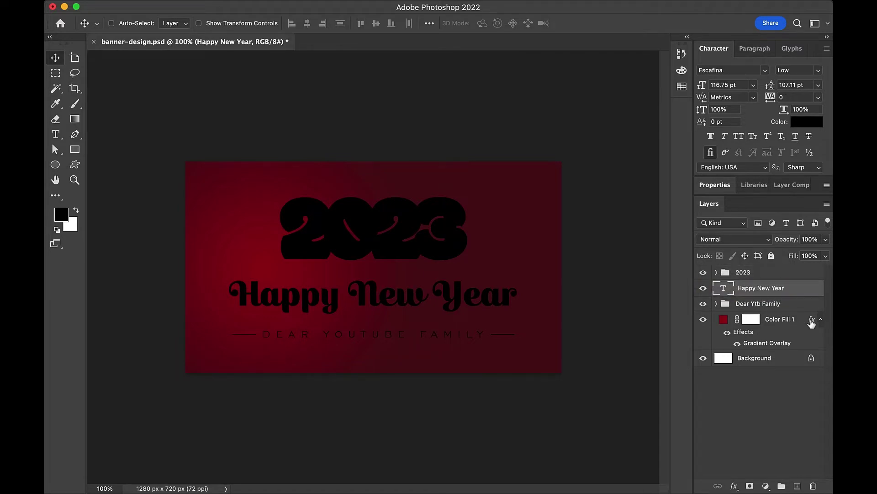
click(821, 320)
click(771, 320)
click(751, 293)
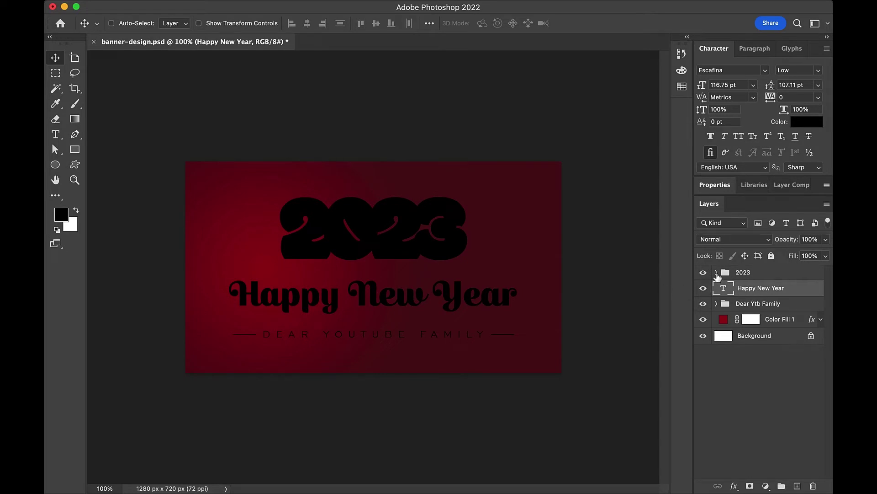
click(717, 272)
click(743, 288)
shift+click(750, 338)
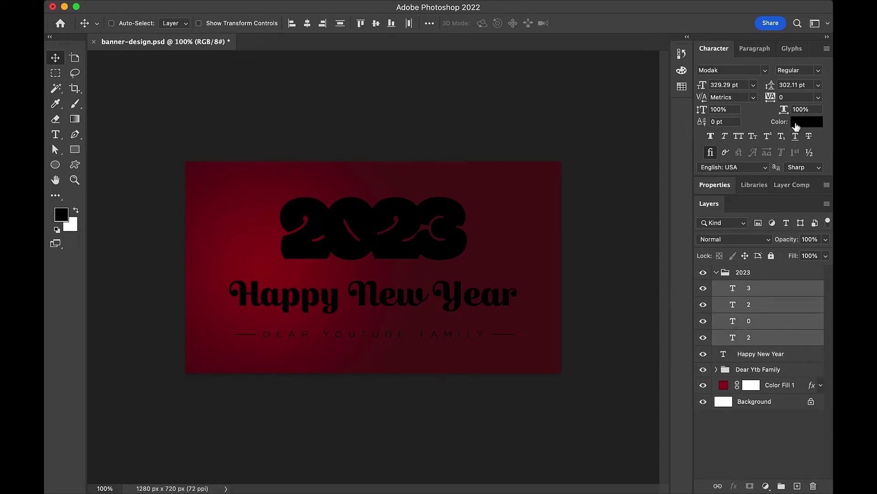
click(807, 121)
drag(462, 286, 297, 150)
key(Return)
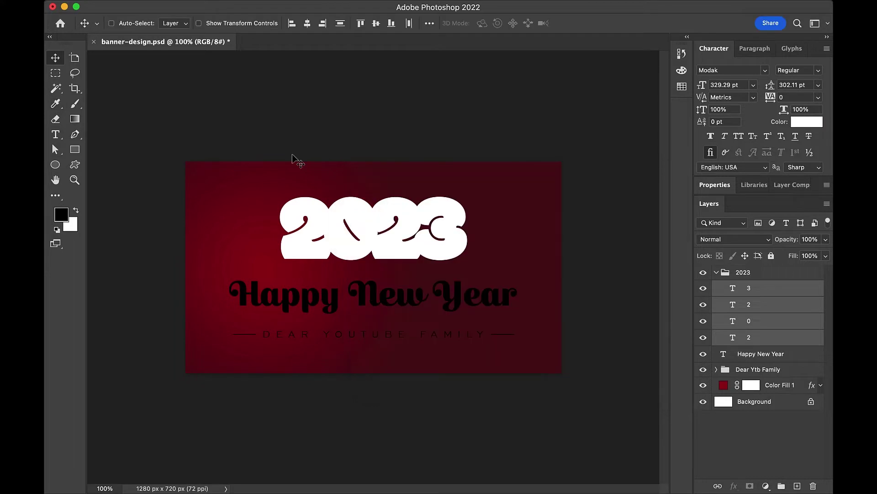
- Set the Happy New Year and DEAR YOUTUBE FAMILY text to white
click(746, 358)
click(807, 121)
drag(501, 271, 278, 146)
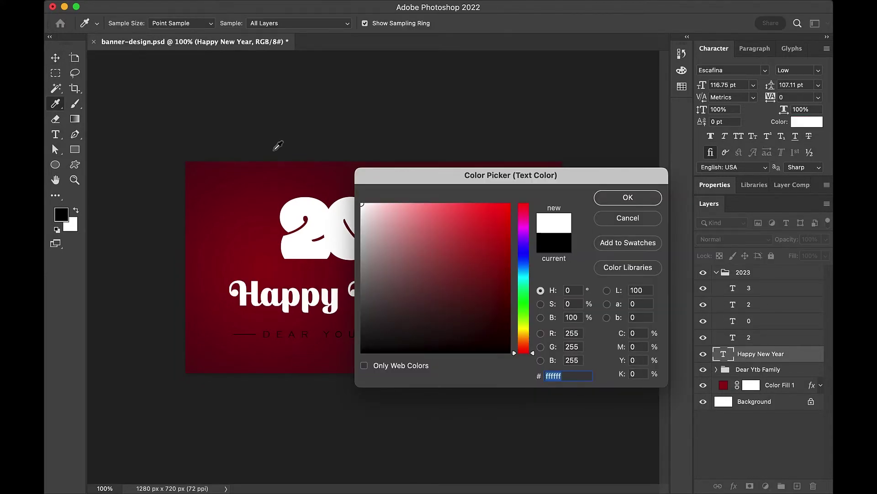
key(Return)
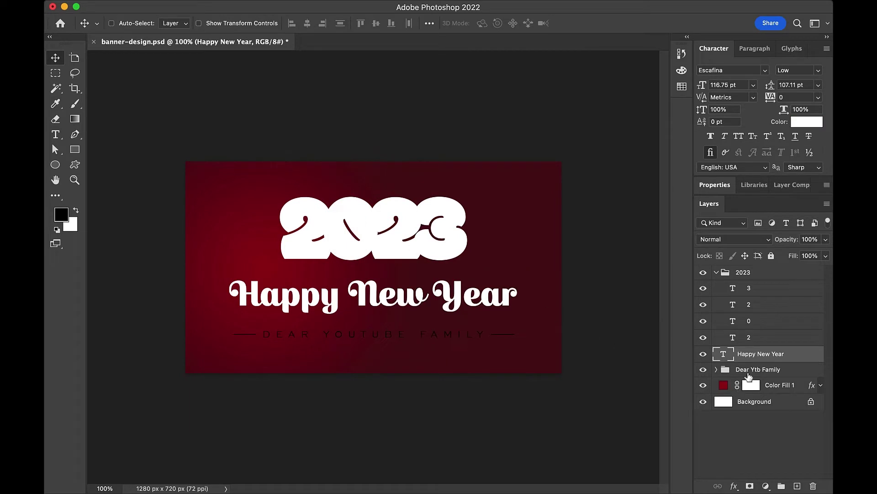
click(750, 372)
click(716, 369)
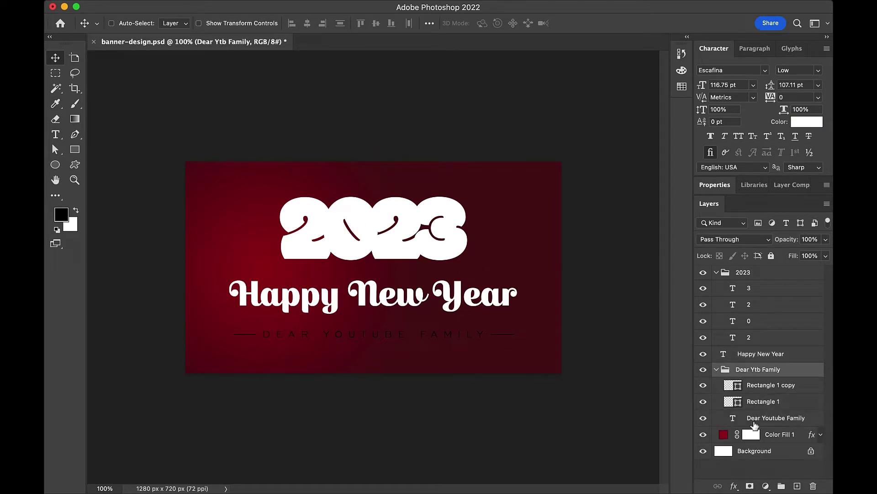
click(754, 417)
click(807, 122)
drag(402, 246, 238, 155)
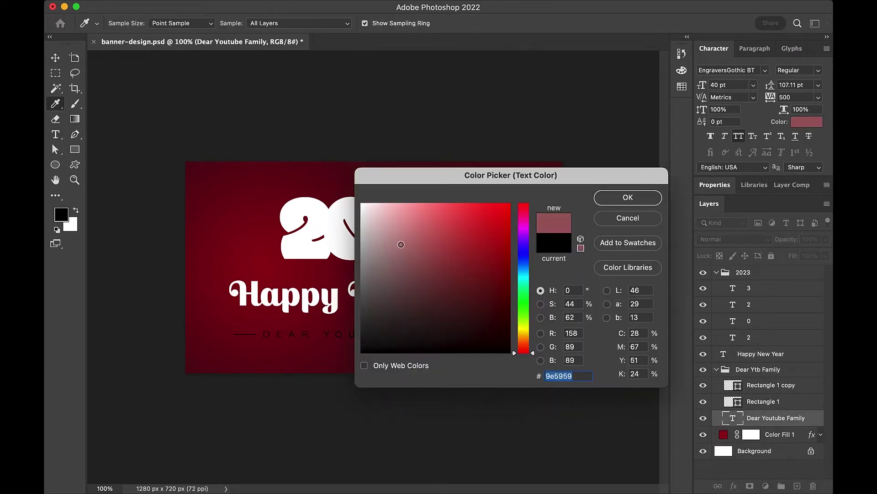
key(Return)
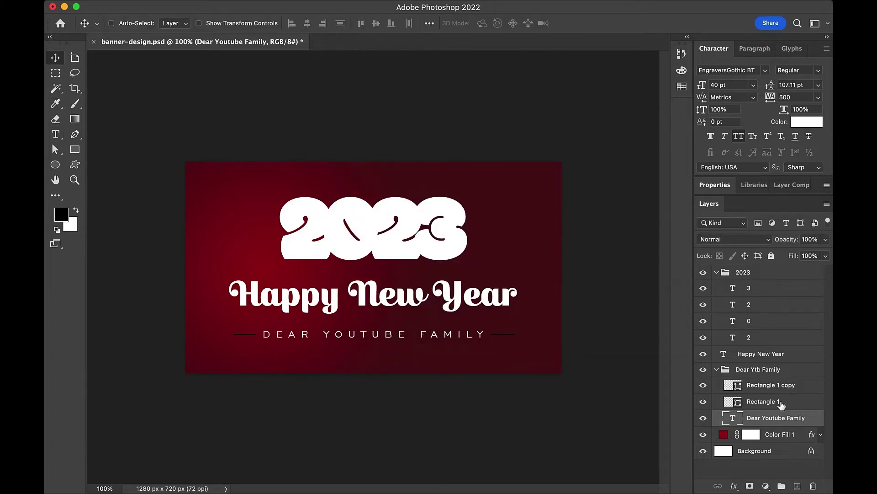
- Fill both side-line rectangles white and collapse the Dear Ytb Family group
click(779, 398)
key(u)
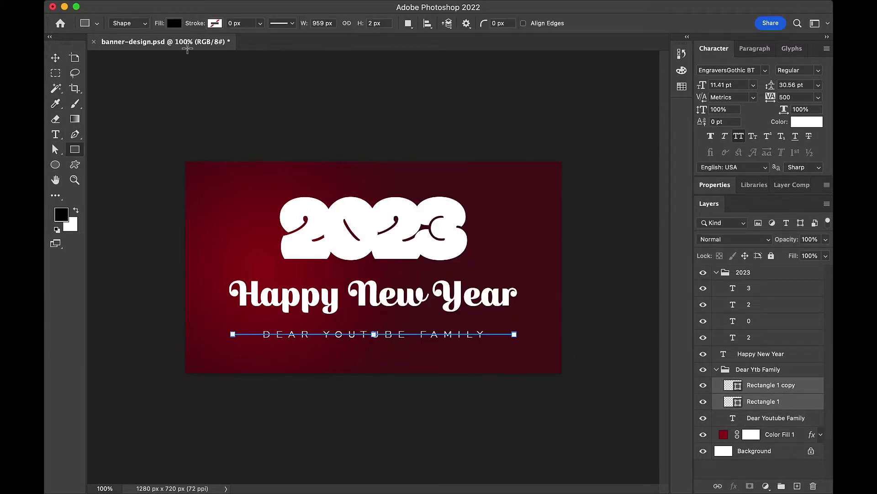
click(175, 23)
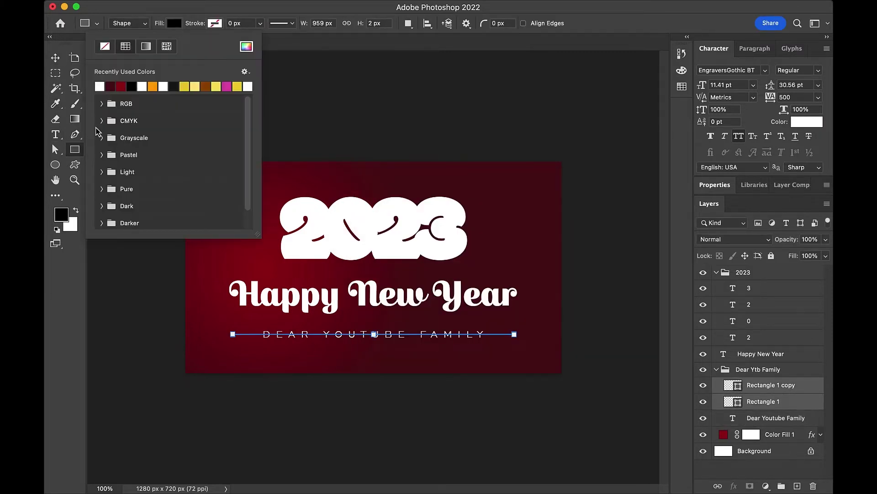
click(102, 86)
key(v)
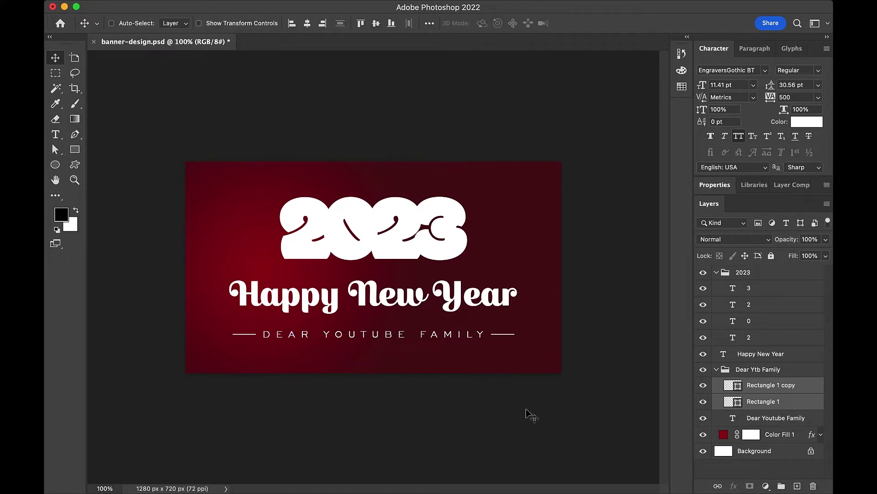
click(527, 410)
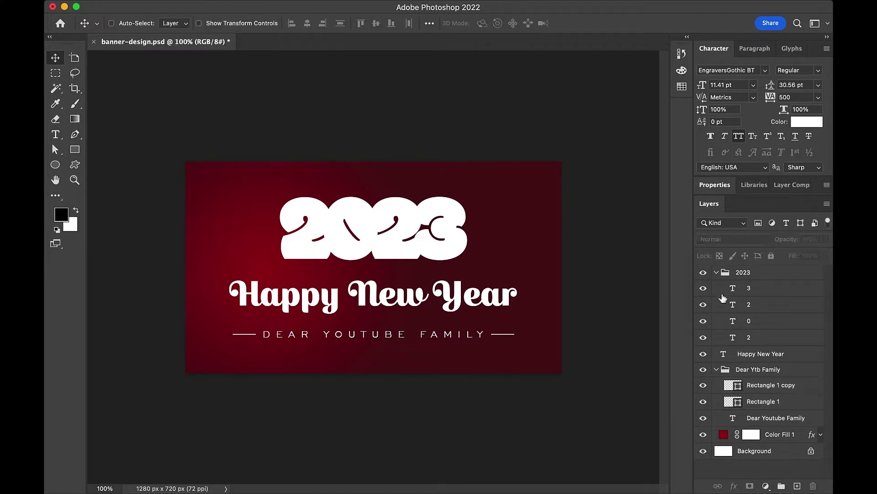
click(716, 369)
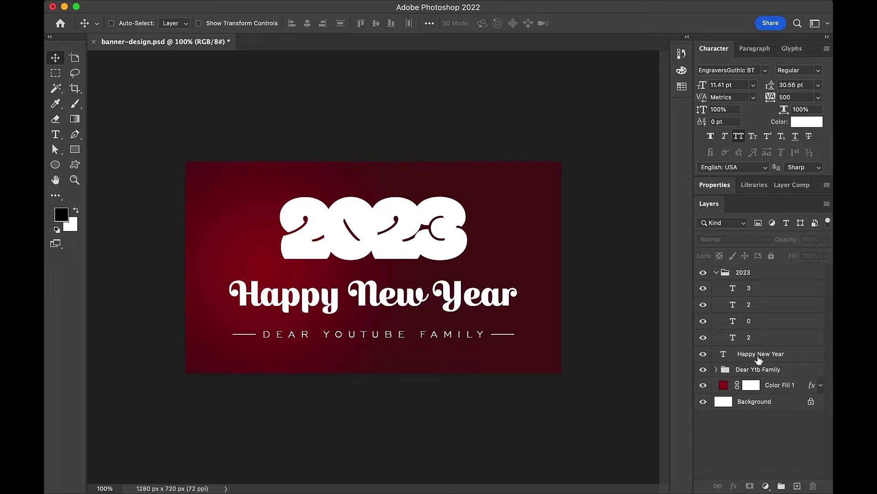
- Place the geometric Lovepik pattern, scale it to about 78% and position it
click(757, 355)
mouse_move(493, 331)
mouse_down()
mouse_move(486, 267)
mouse_move(587, 285)
mouse_up()
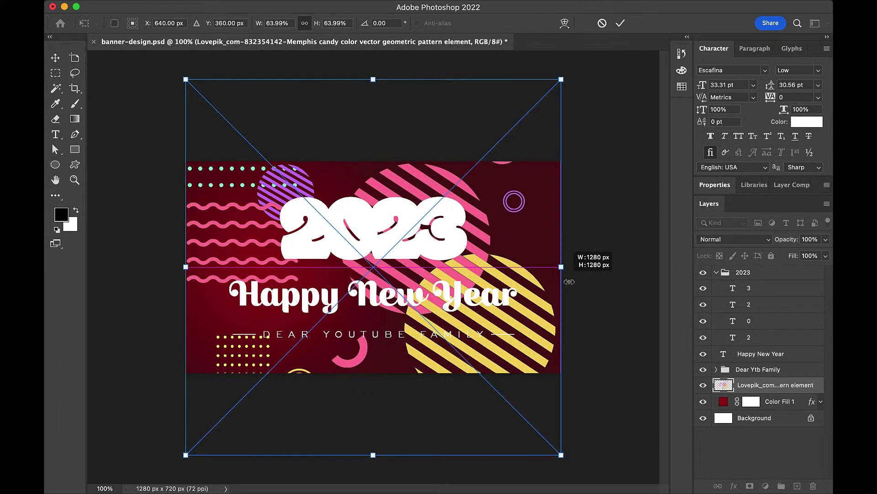
drag(587, 285, 616, 285)
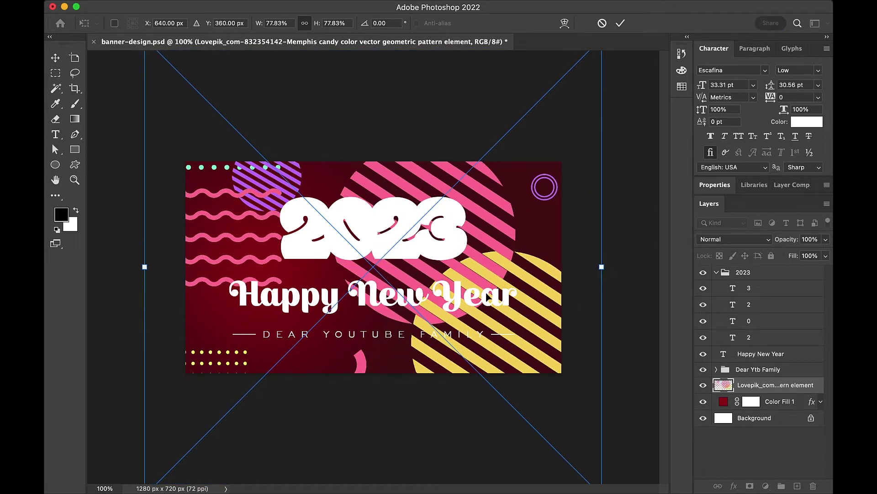
key(Return)
drag(544, 284, 538, 244)
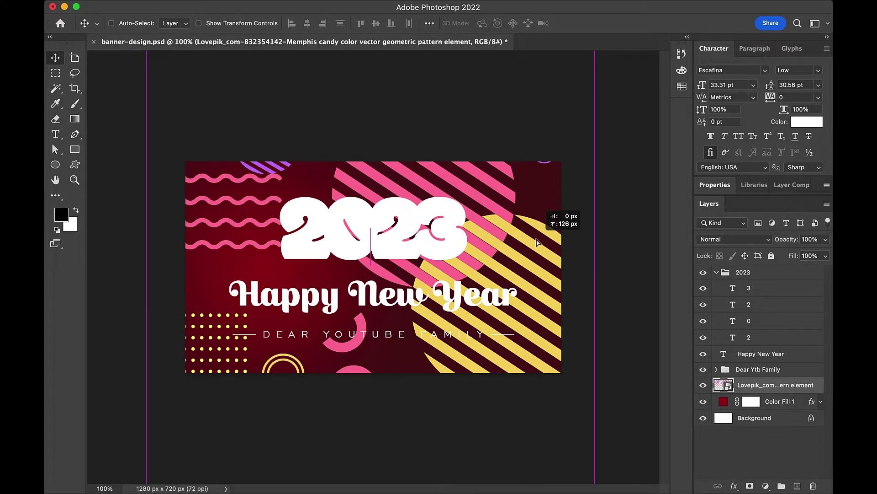
key(ctrl+z)
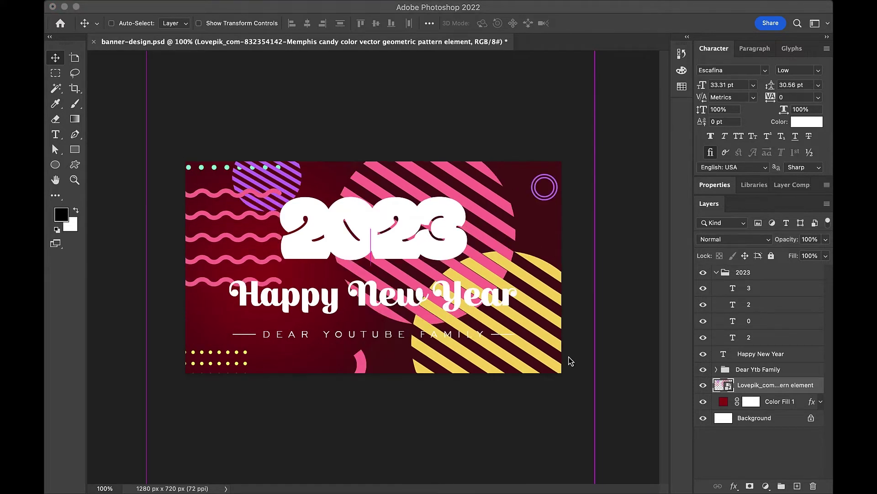
mouse_move(526, 365)
mouse_down()
mouse_move(525, 355)
mouse_move(525, 363)
mouse_up()
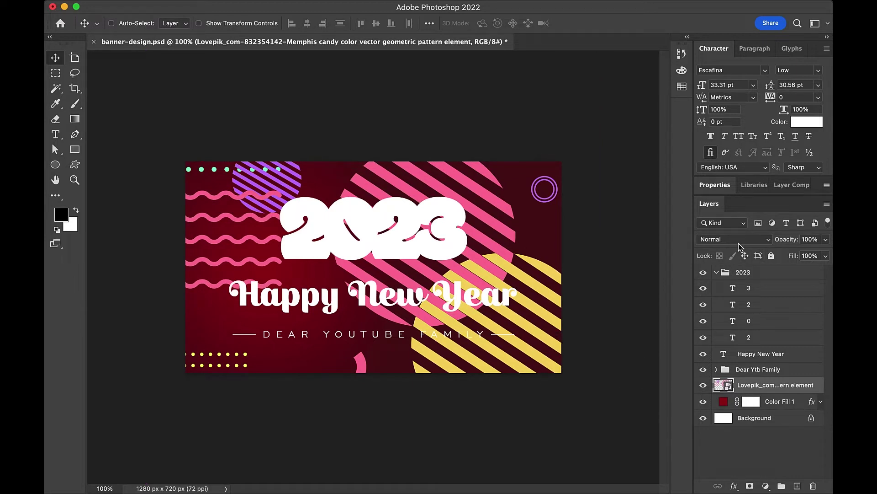
- Blend the pattern layer as Overlay at 20% opacity
scroll(739, 244, down, 3)
scroll(739, 244, down, 2)
scroll(739, 243, down, 1)
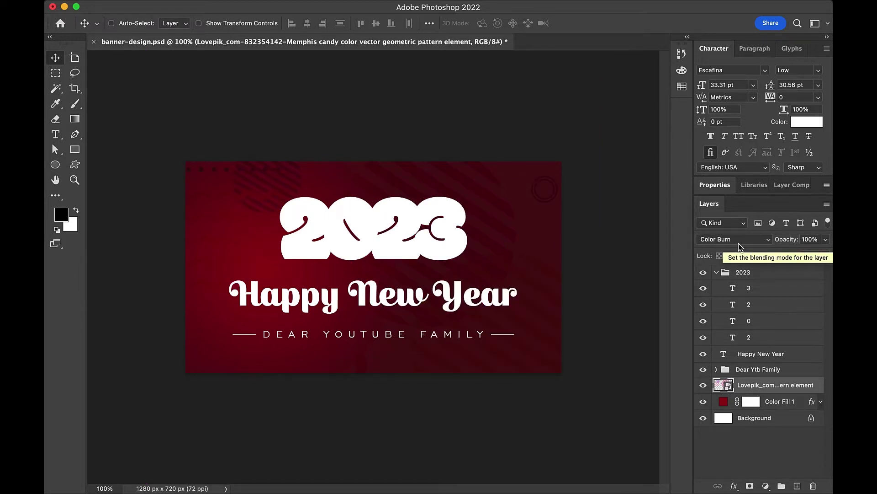
scroll(738, 243, down, 1)
scroll(739, 243, down, 1)
scroll(738, 243, down, 2)
scroll(739, 243, down, 2)
key(5)
key(2)
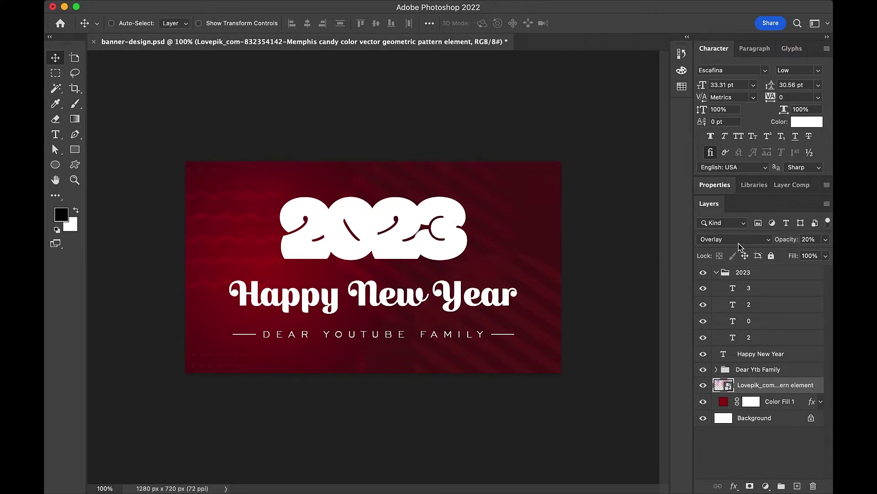
ctrl+click(345, 405)
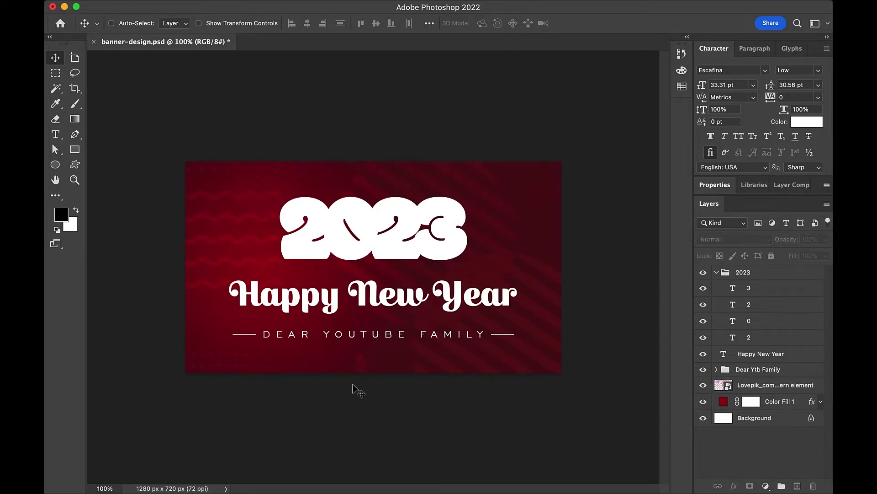
- Add a Stroke to the digit 3 in a dark red sampled from the banner
ctrl+click(457, 250)
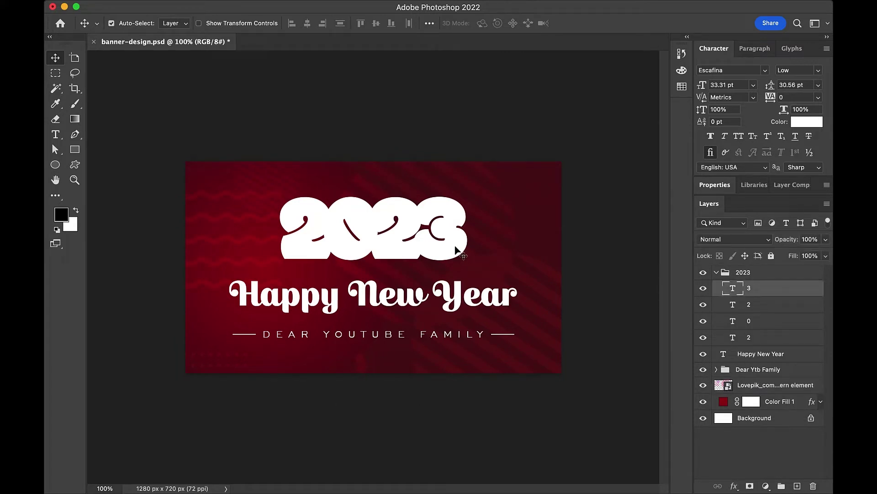
double_click(770, 294)
drag(479, 182, 420, 283)
click(331, 387)
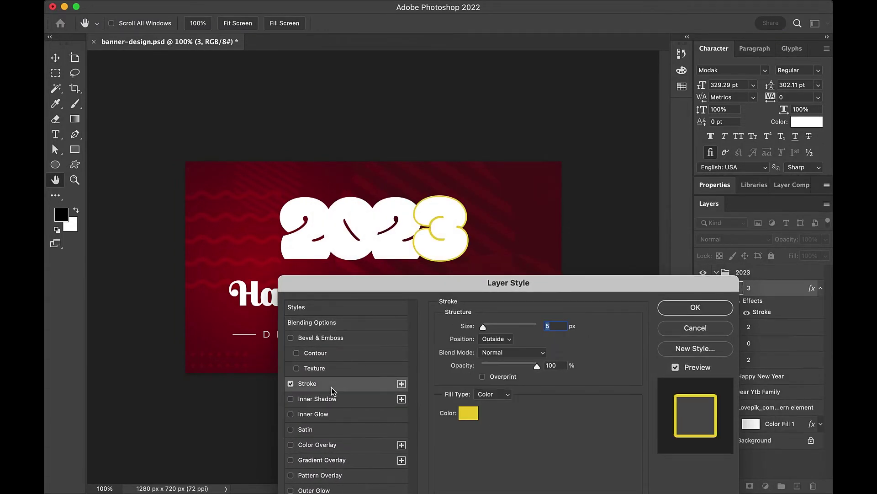
click(468, 417)
drag(417, 167, 537, 251)
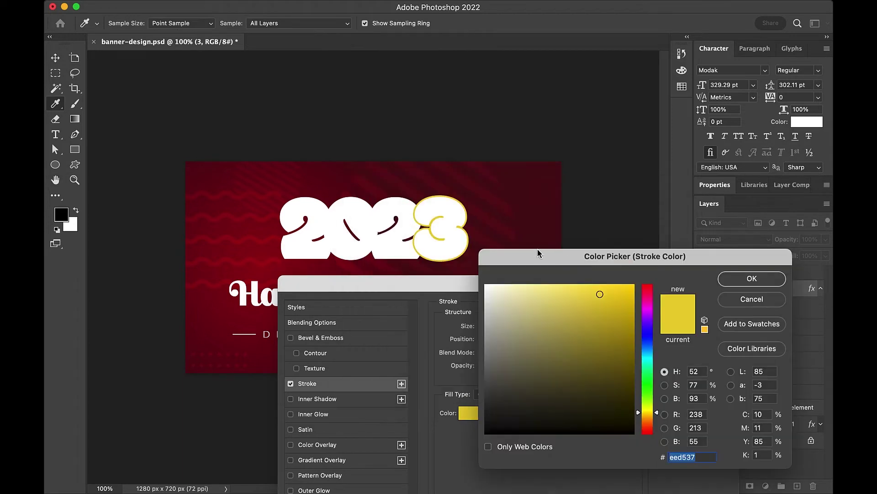
click(457, 188)
click(752, 283)
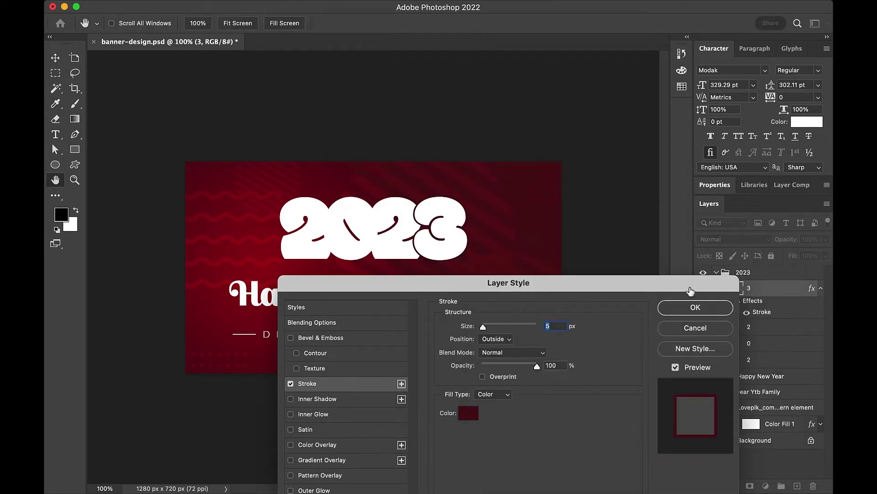
- Make the stroke 10 px, centred, with a resampled dark red
key(Up)
key(Up)
key(Up)
key(Up)
click(507, 339)
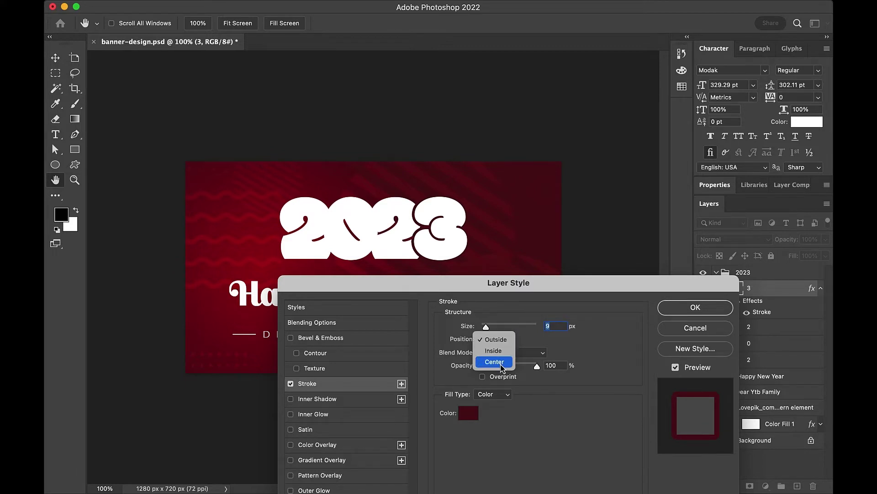
click(503, 368)
key(Up)
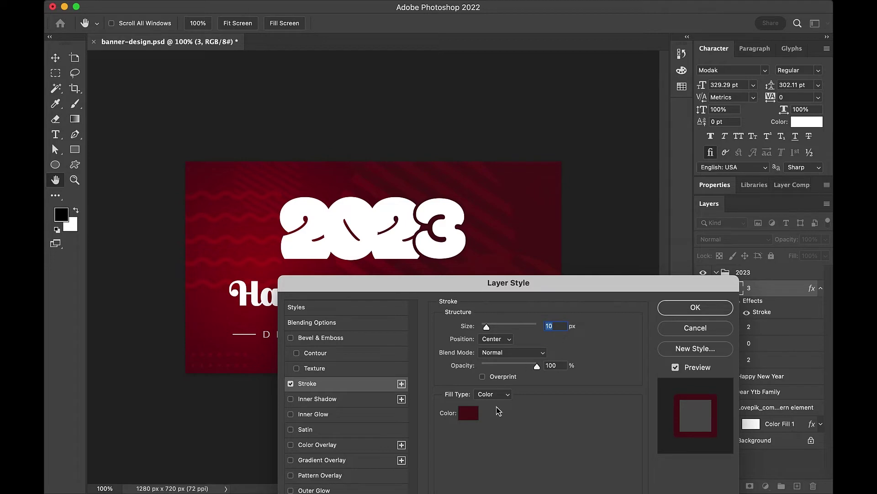
click(469, 413)
click(220, 184)
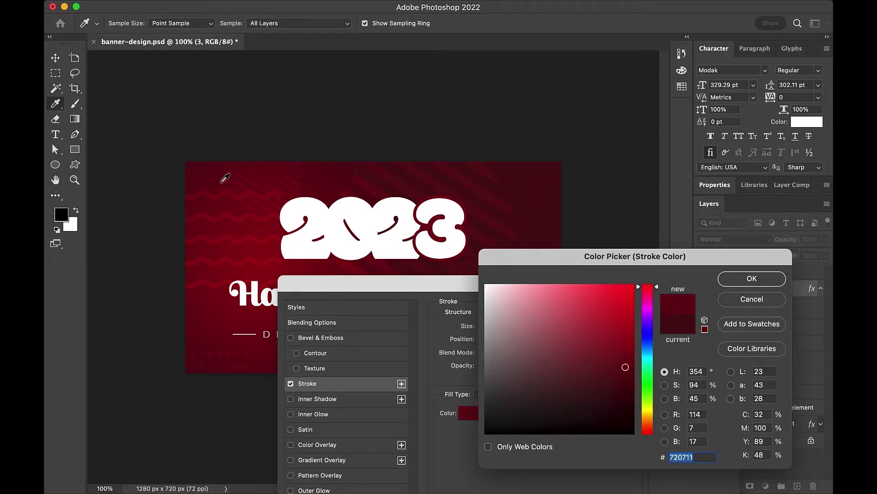
key(Return)
key(Return)
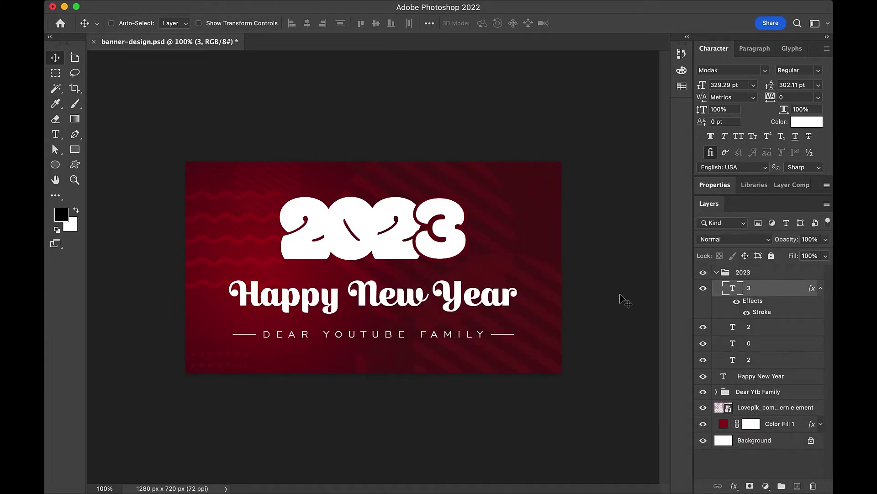
click(821, 289)
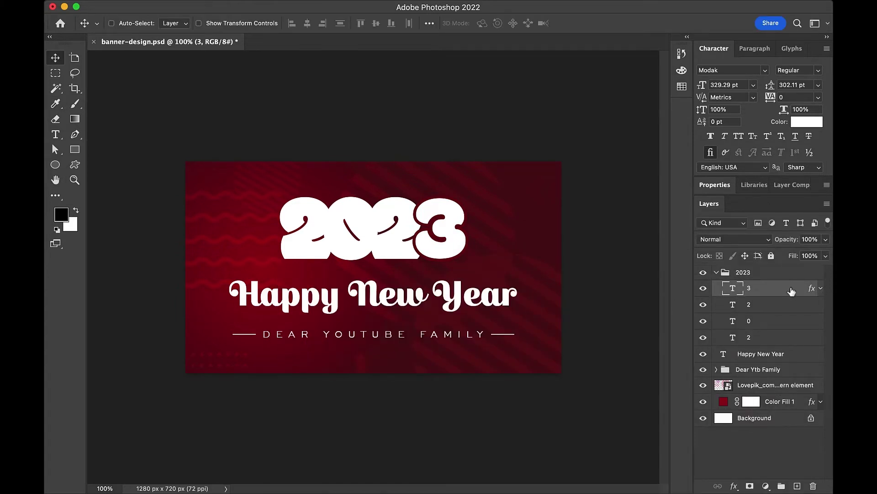
- Add a Drop Shadow to the 3 using a red sampled from the banner
double_click(793, 289)
click(320, 436)
drag(504, 224, 499, 301)
click(555, 342)
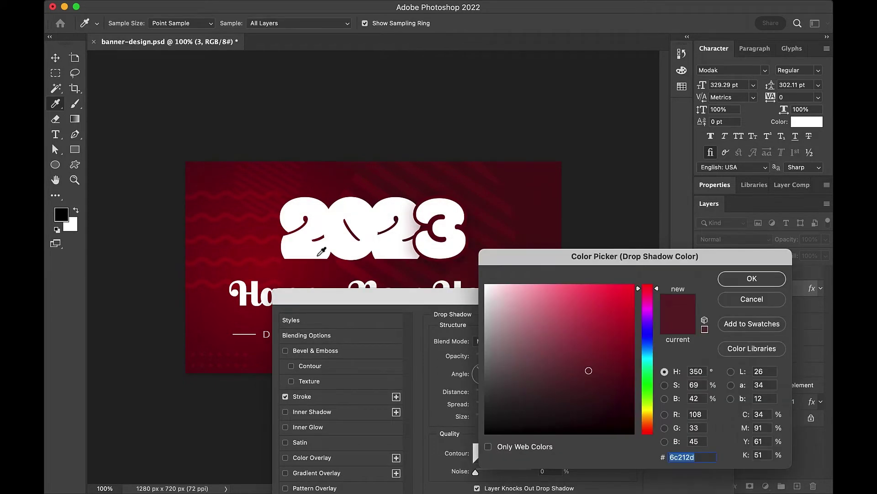
click(291, 268)
key(Return)
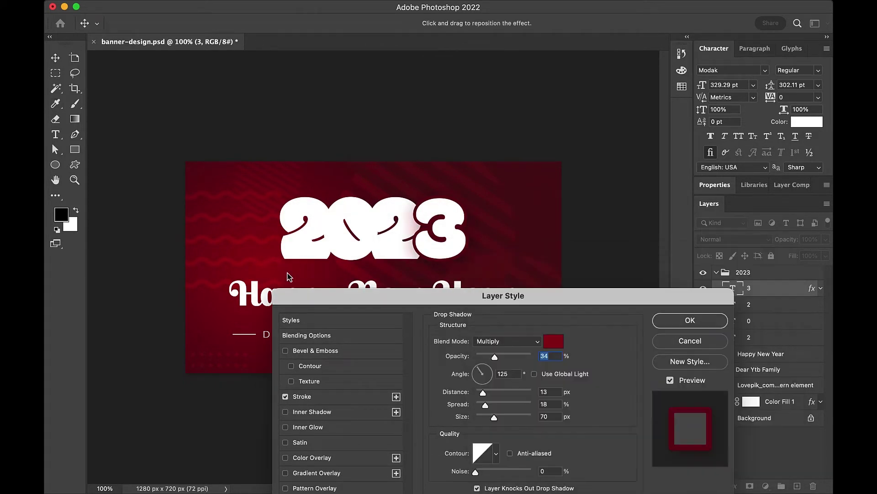
mouse_move(592, 302)
mouse_down()
mouse_move(608, 271)
mouse_move(603, 251)
mouse_up()
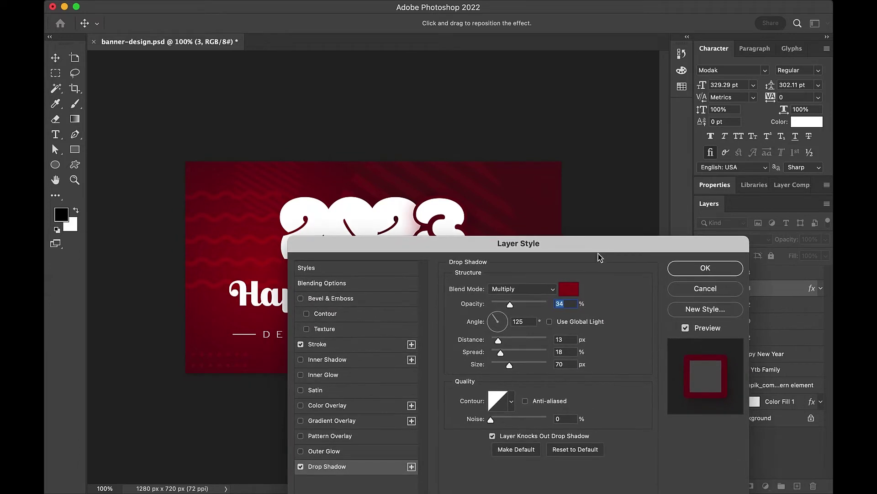
- Add a Linear Gradient Overlay to the 3
click(352, 425)
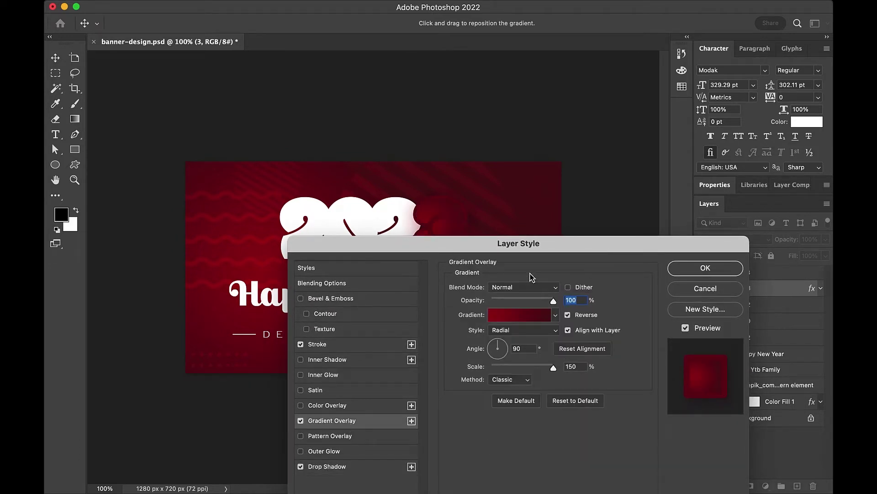
drag(531, 245, 527, 287)
click(526, 373)
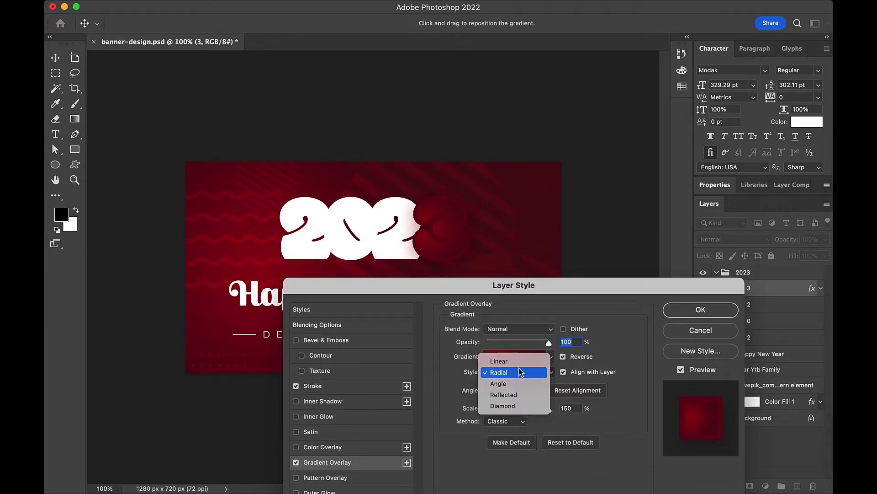
click(521, 361)
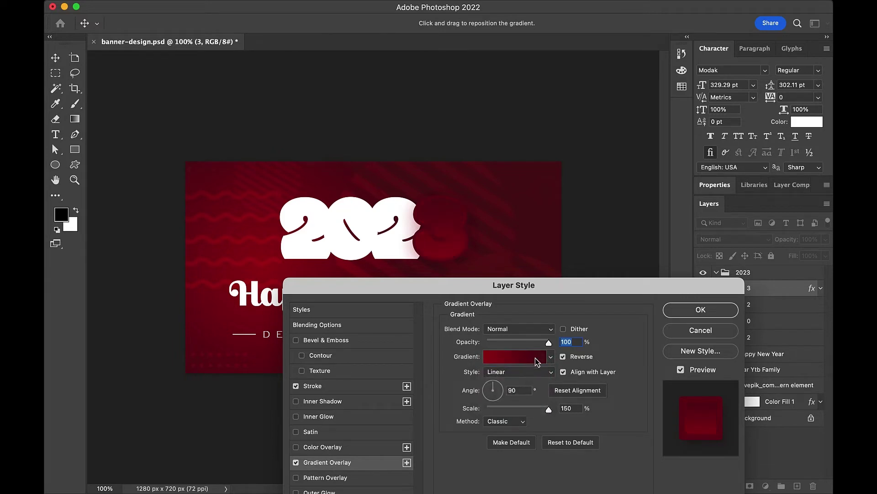
click(535, 359)
drag(445, 105, 576, 225)
- Choose the yellow-to-red Orange_10 gradient preset and apply the style
click(467, 406)
click(471, 289)
scroll(470, 289, up, 3)
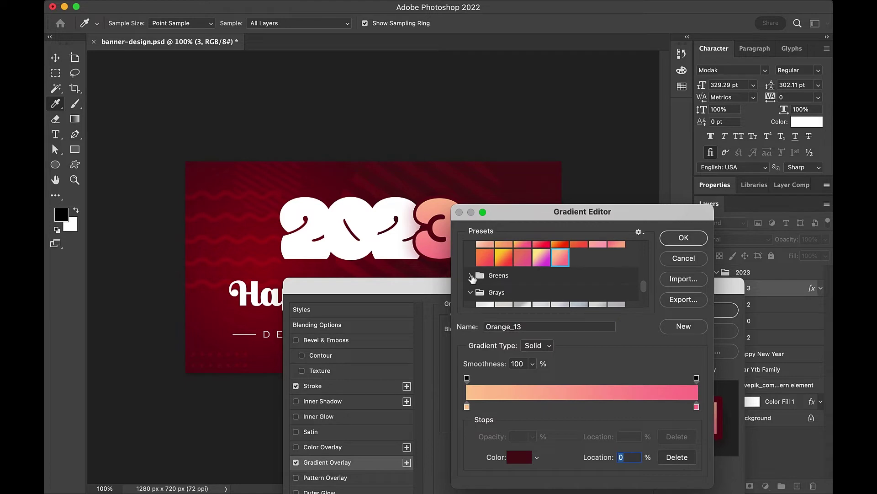
click(470, 274)
click(505, 258)
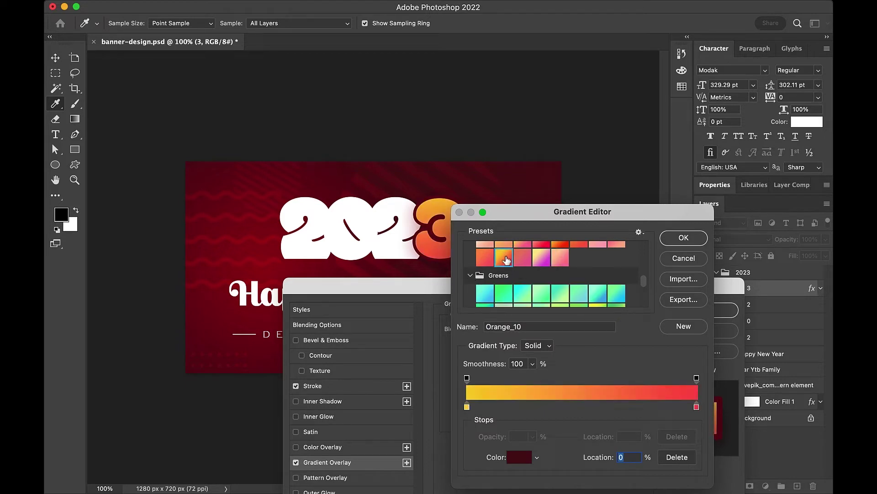
click(684, 240)
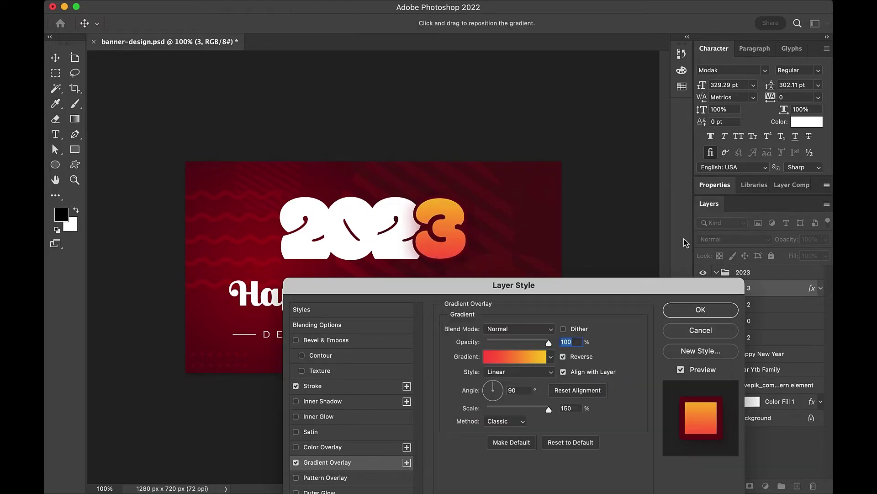
click(686, 311)
right_click(790, 292)
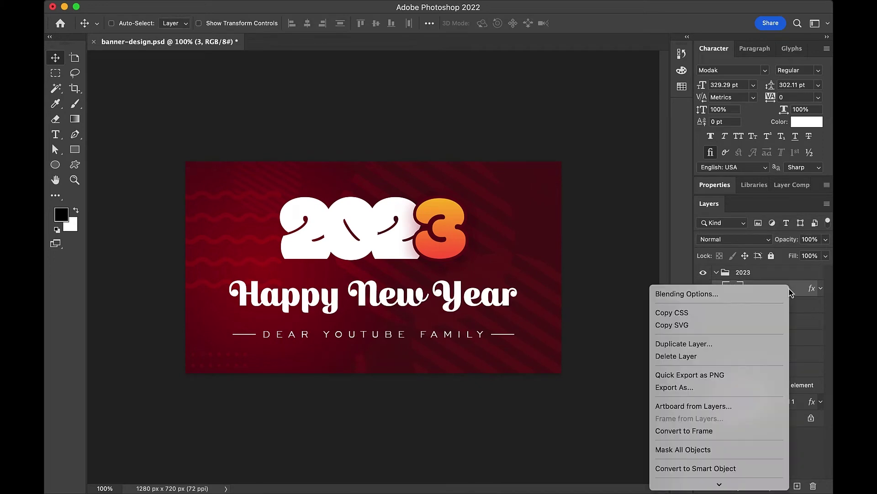
- Copy the 3's layer style and paste it onto all four 2023 digits
scroll(712, 338, down, 2)
scroll(714, 361, down, 3)
scroll(716, 411, down, 1)
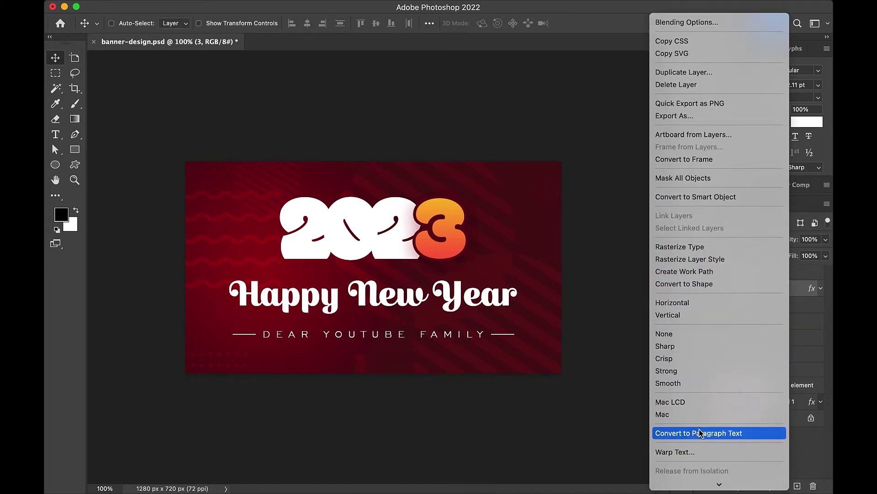
scroll(704, 439, down, 5)
click(700, 403)
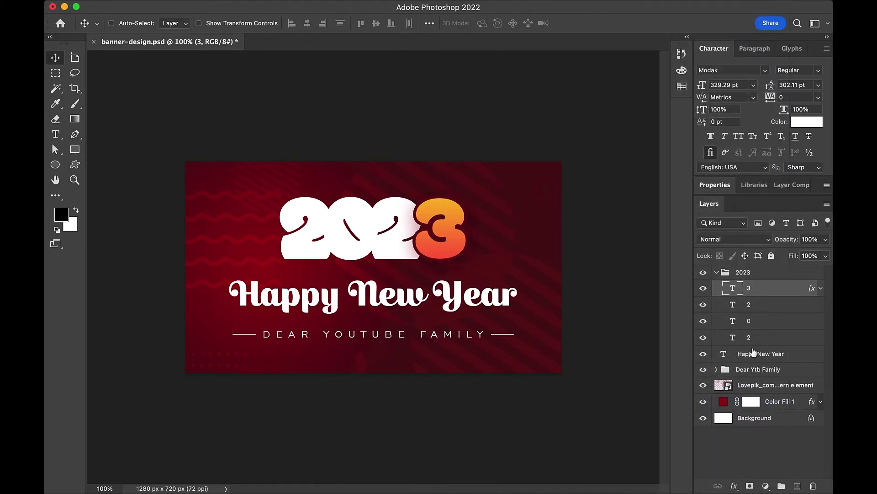
shift+click(756, 338)
right_click(753, 286)
scroll(722, 320, down, 2)
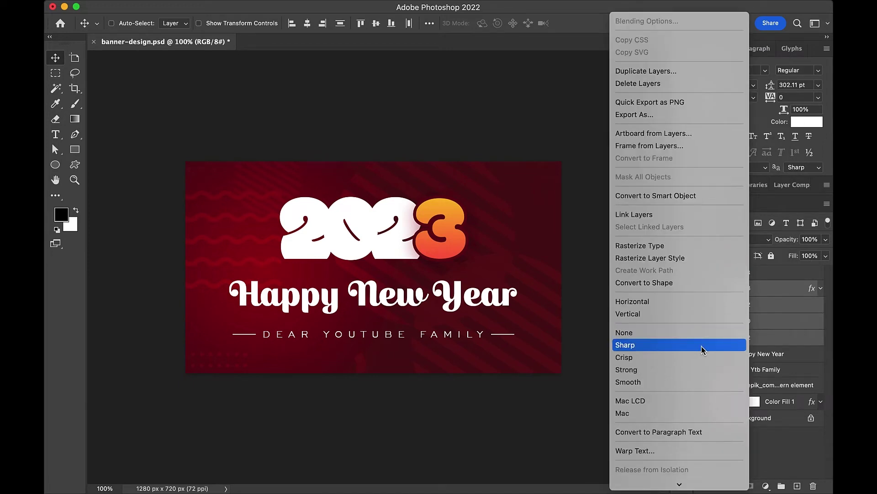
scroll(668, 411, down, 4)
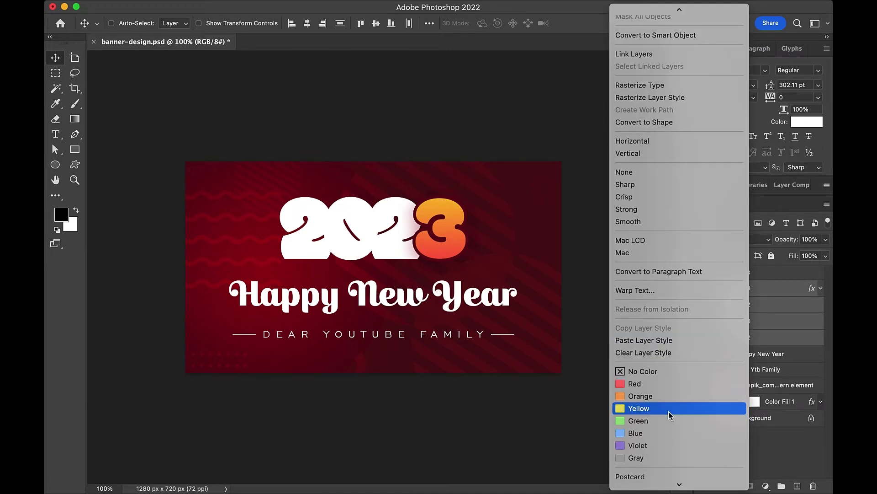
click(652, 343)
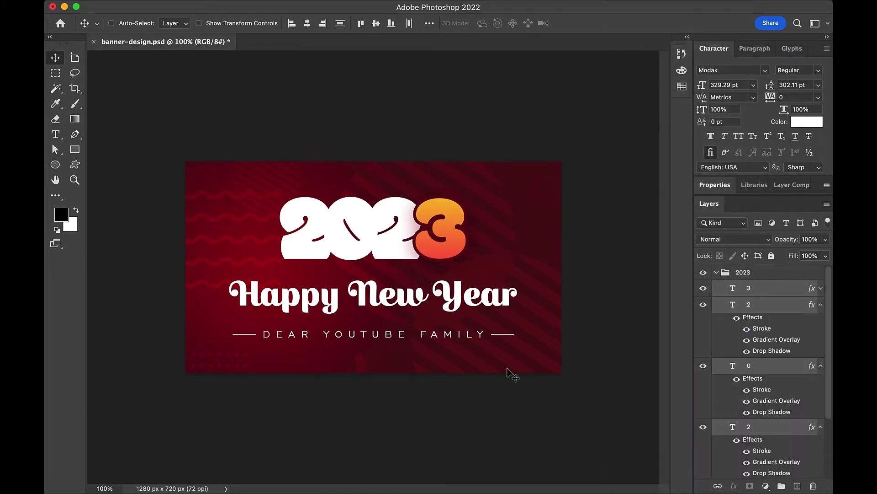
super+click(368, 429)
- Collapse the digits' effect lists and move all four digits up about 35 px
click(821, 304)
click(821, 321)
click(821, 337)
click(759, 338)
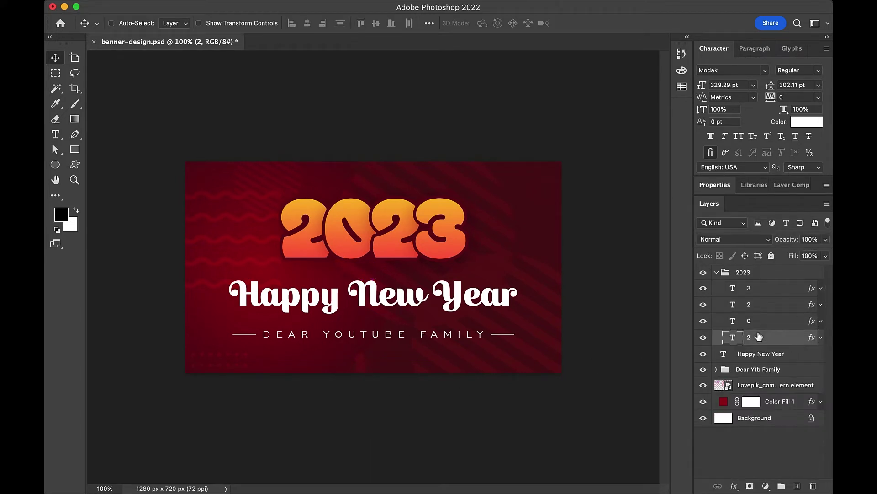
shift+click(763, 292)
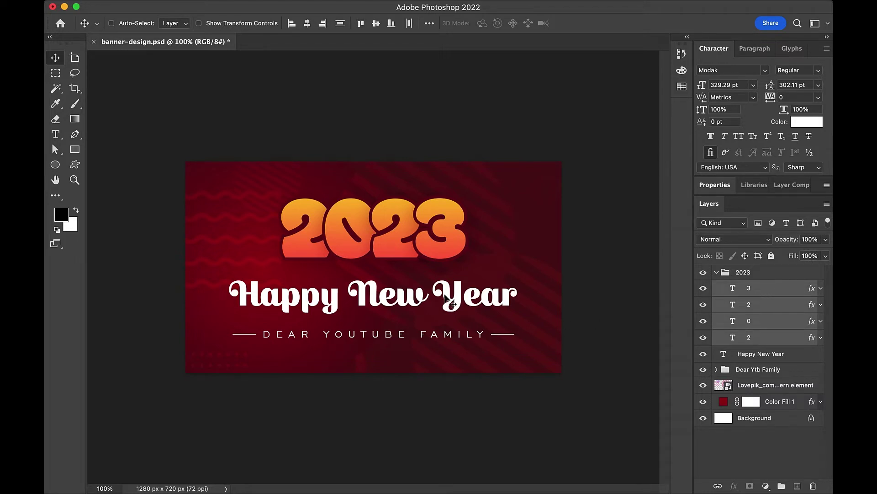
drag(385, 289, 381, 272)
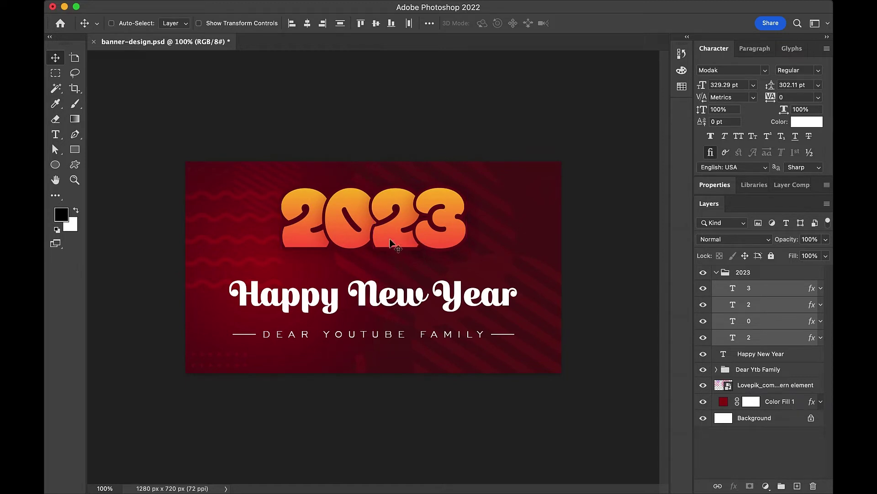
- Duplicate the four digit layers and nudge the copies down two steps
key(super+j)
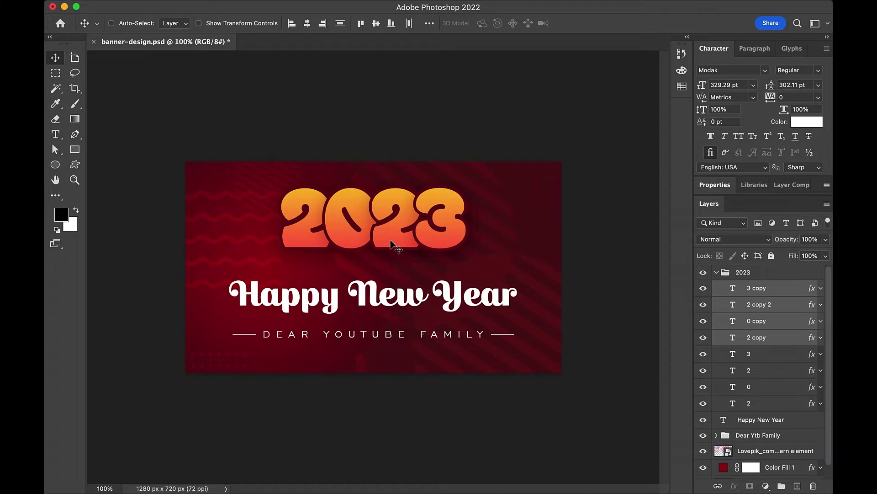
key(Down)
key(Down)
key(Down)
key(Down)
key(Down)
key(Down)
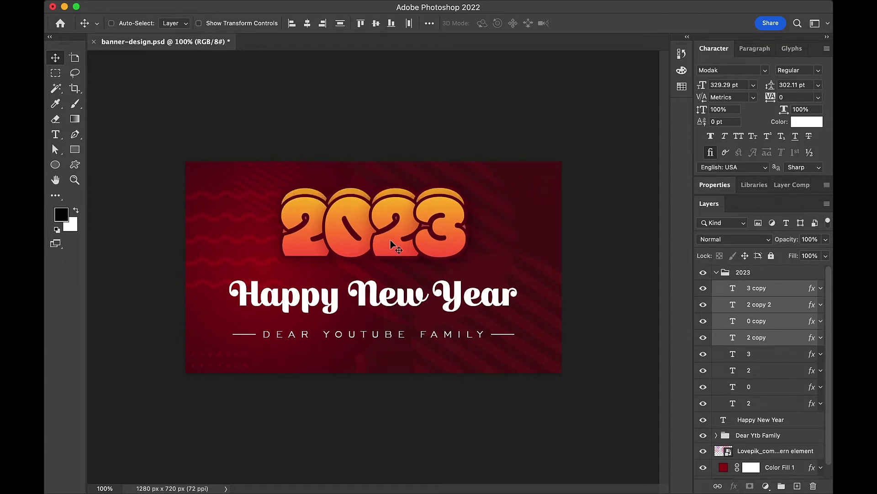
key(Down)
key(Down)
key(Down)
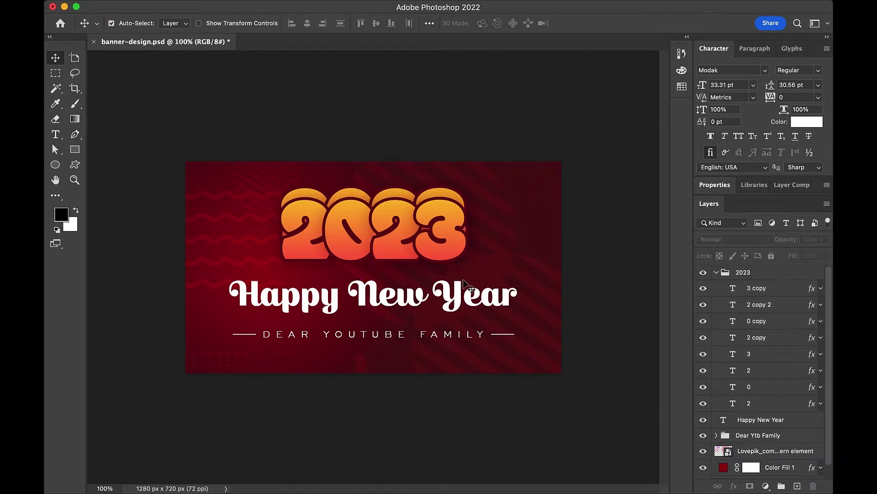
- Give the 3 copy layer a white Color Overlay
click(752, 292)
double_click(789, 288)
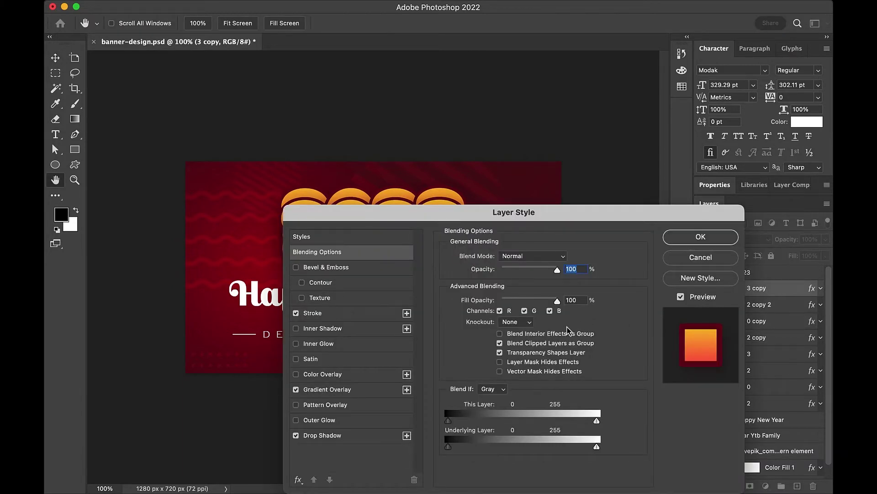
click(343, 375)
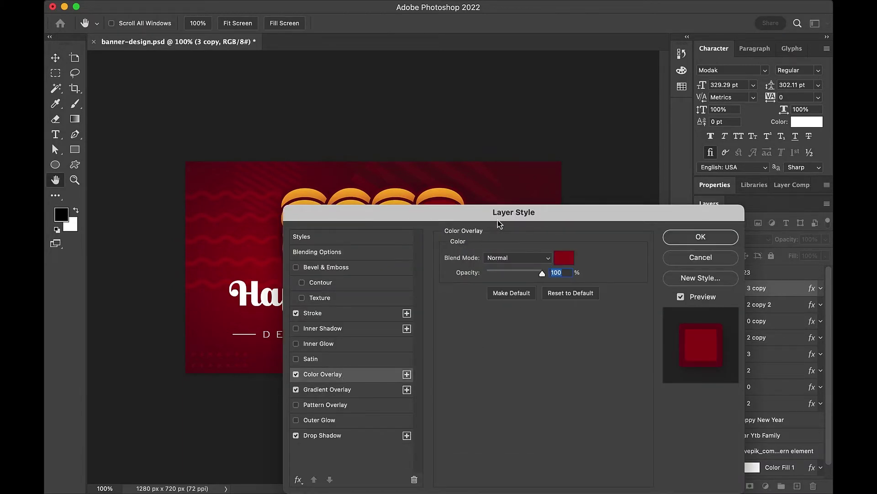
drag(498, 220, 522, 286)
click(585, 325)
click(486, 286)
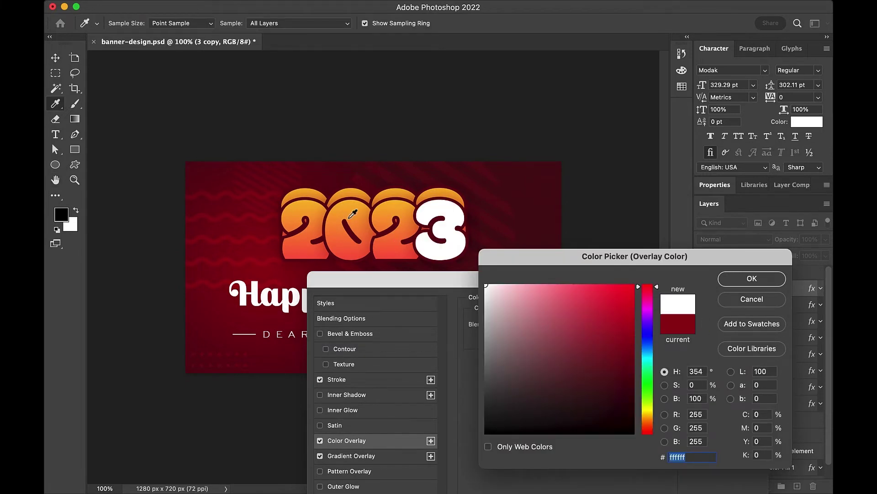
key(Return)
key(Return)
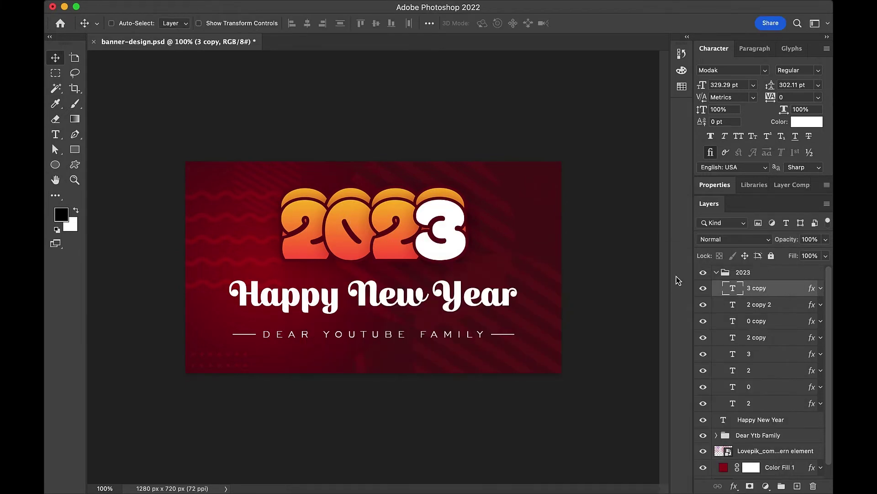
- Copy the 3 copy's white style and paste it onto the other digit copies
right_click(792, 291)
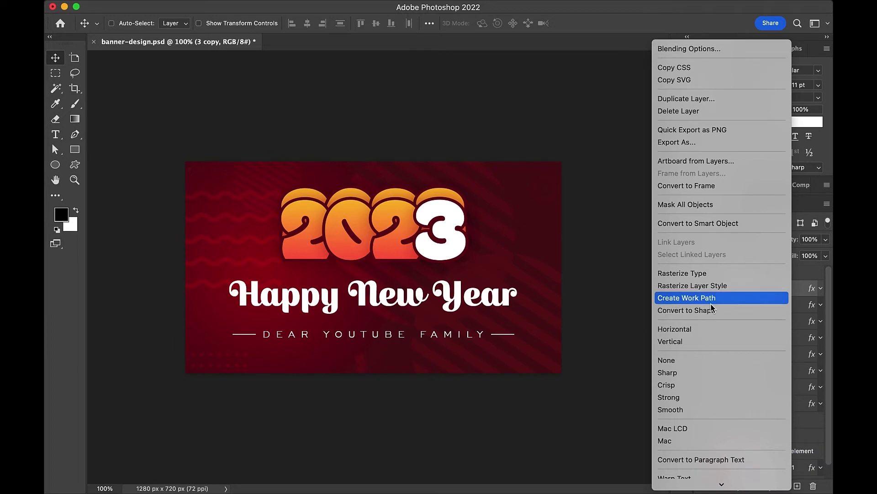
scroll(714, 271, down, 3)
click(704, 407)
shift+click(769, 338)
right_click(769, 338)
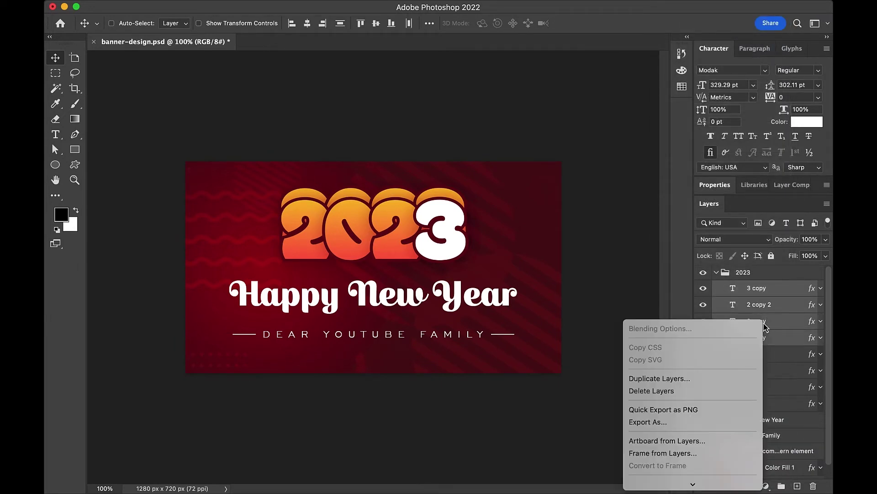
scroll(736, 329, down, 3)
click(683, 333)
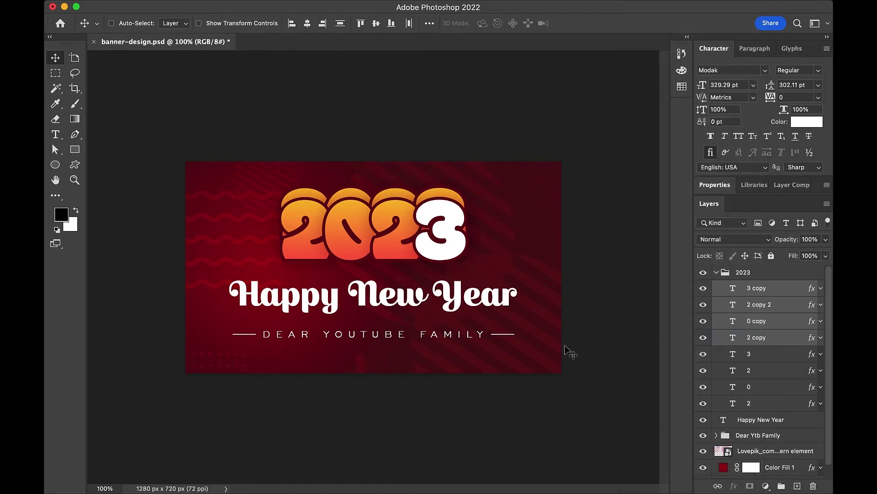
- Give layer 3 a white inner shadow at 100% opacity, 0 distance and 38 px size
super+click(461, 210)
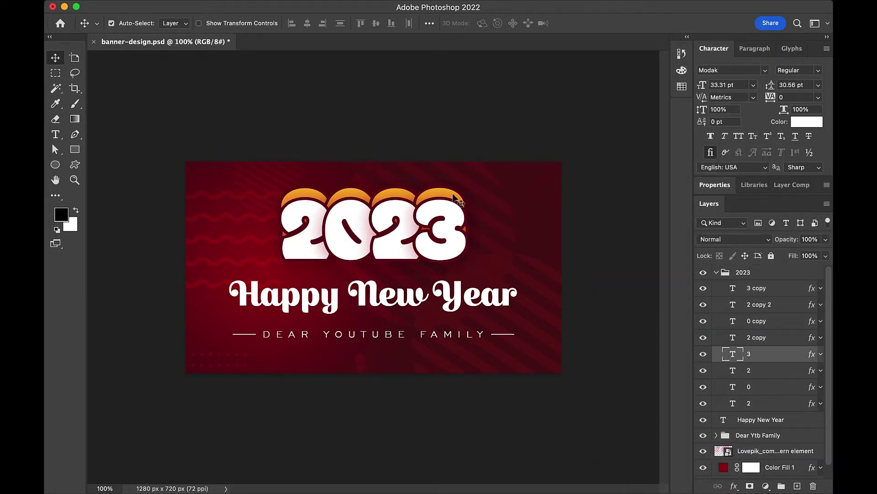
double_click(765, 359)
drag(476, 222, 472, 286)
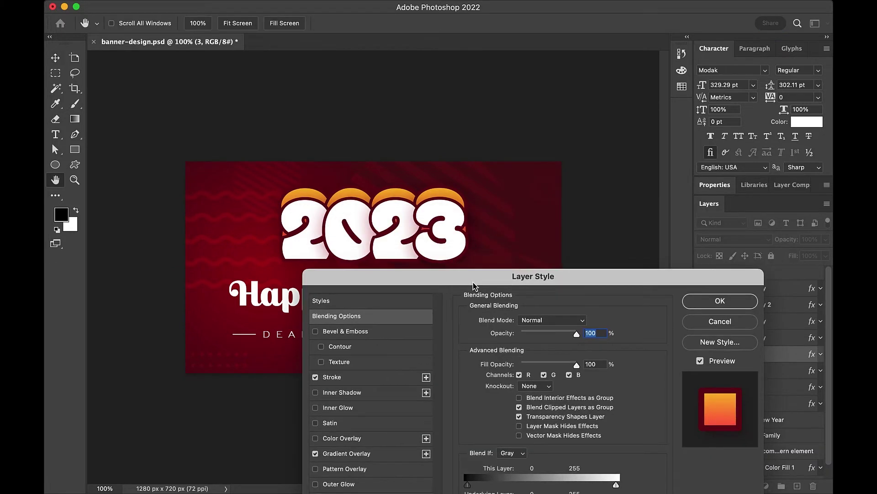
click(358, 397)
drag(515, 338, 637, 338)
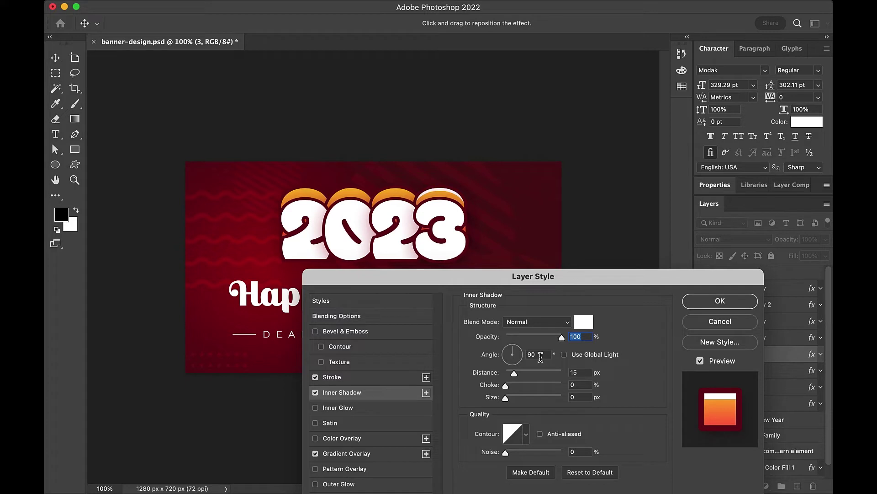
drag(556, 341, 533, 338)
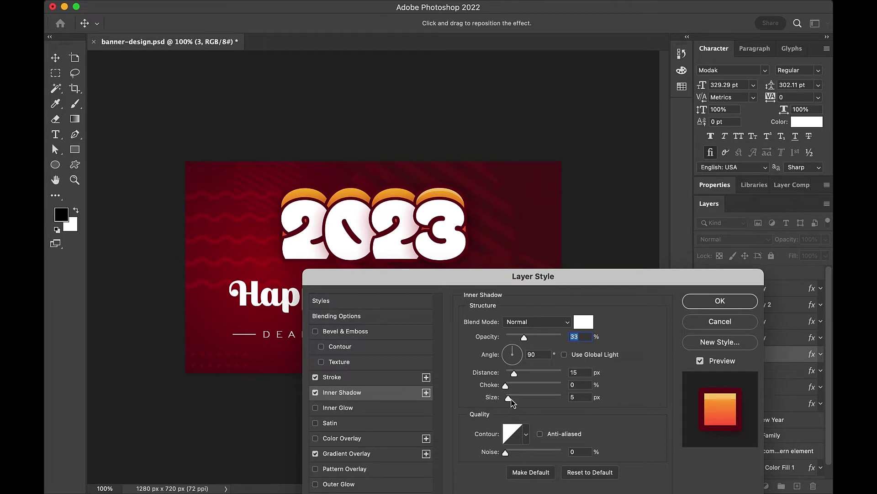
drag(515, 373, 505, 374)
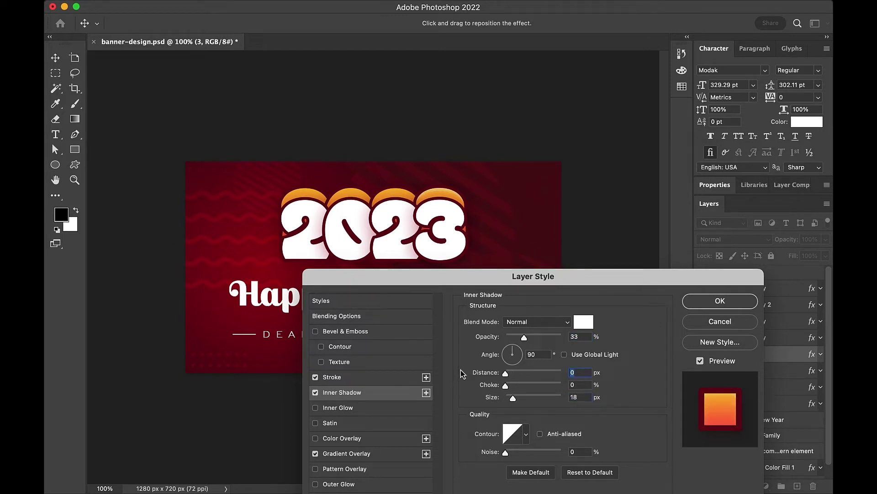
click(526, 397)
drag(556, 337, 635, 338)
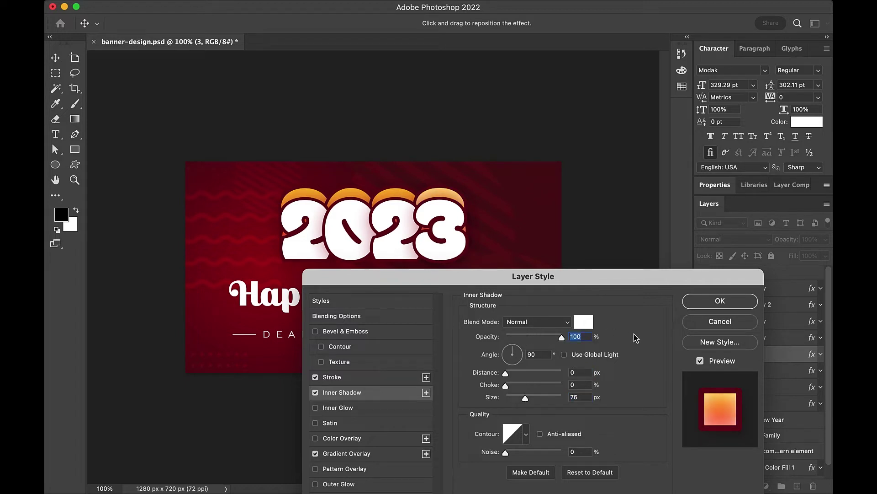
drag(521, 401, 517, 398)
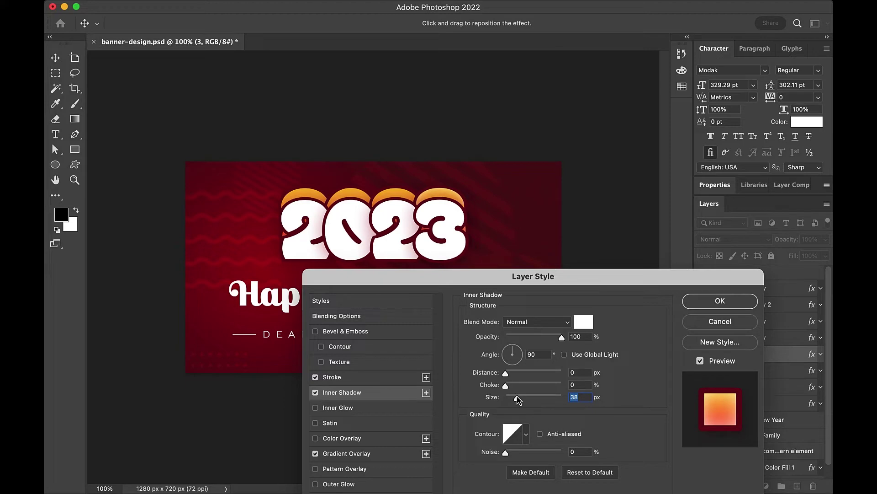
key(Return)
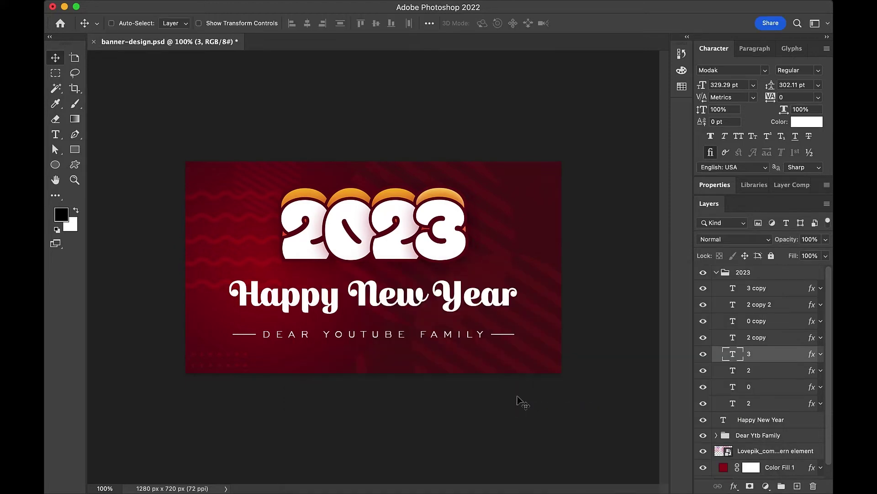
- Copy layer 3's inner shadow style and paste it onto the original digit layers 3 through 2
right_click(765, 360)
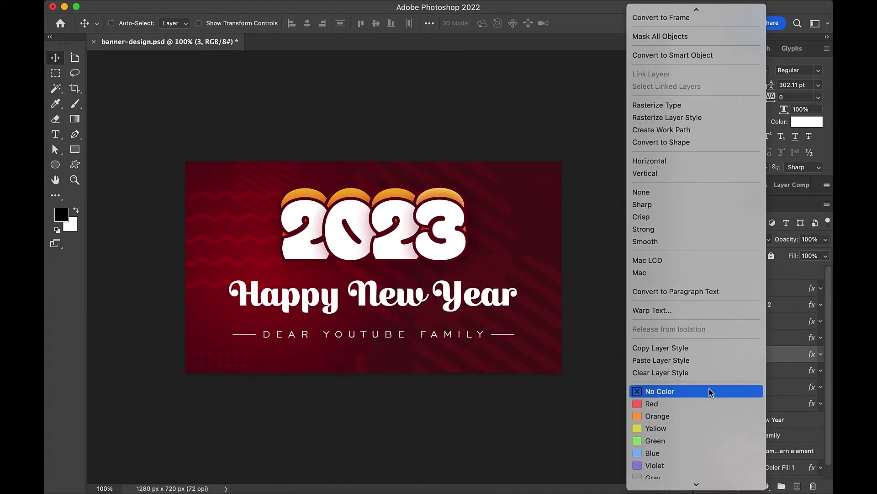
click(699, 353)
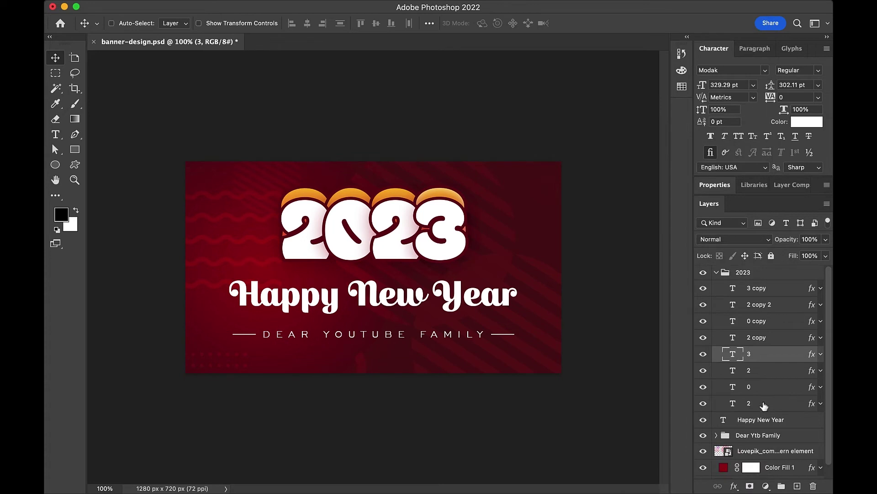
shift+click(762, 406)
right_click(762, 406)
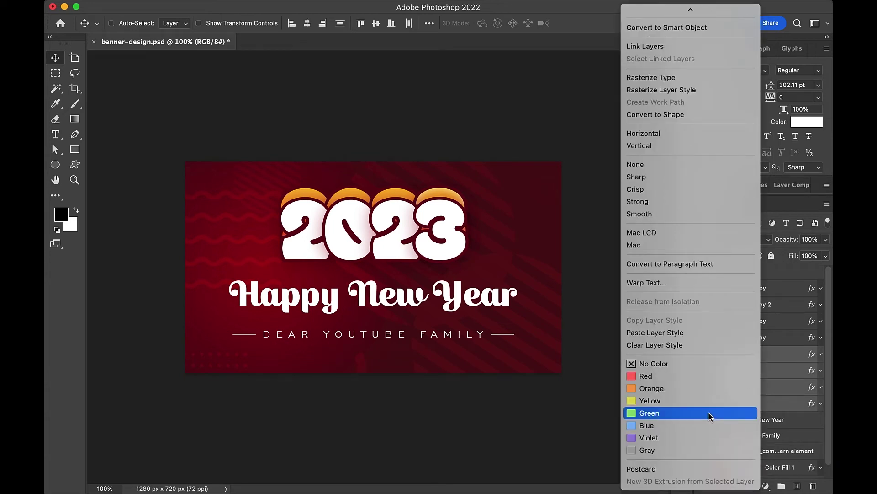
click(655, 332)
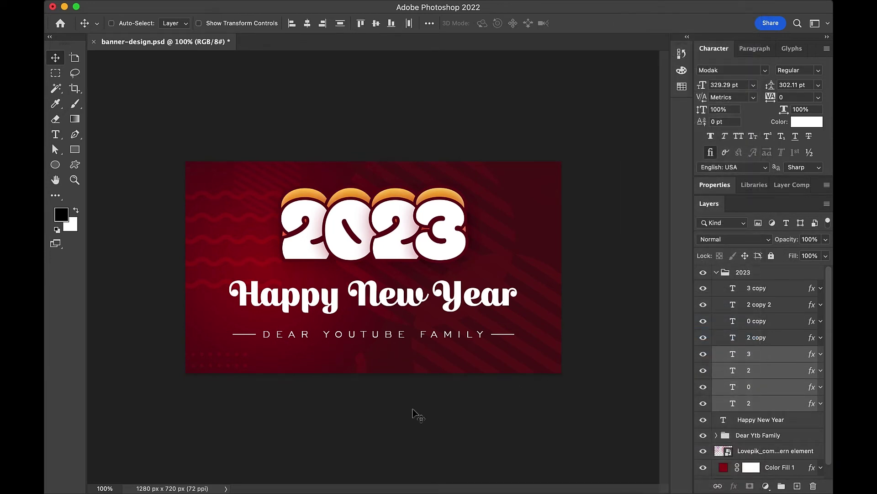
super+click(339, 412)
super+click(451, 245)
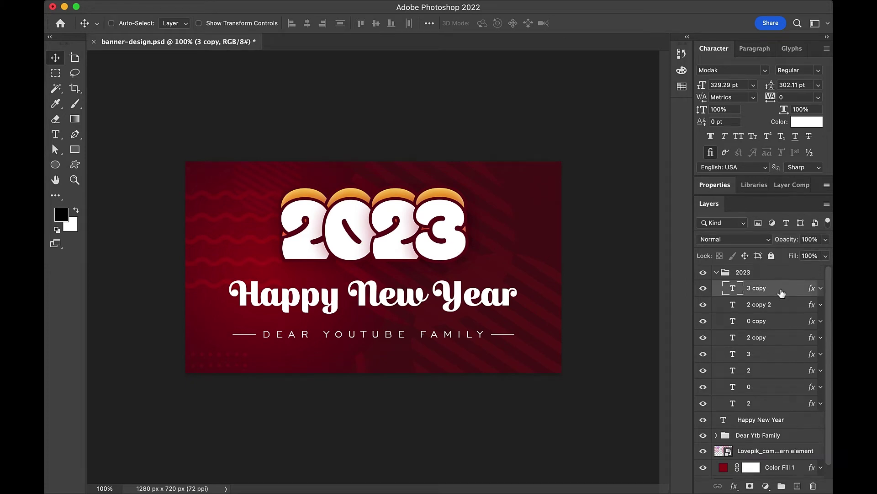
- Replace the 3 copy colour overlay with a peach neutral gradient overlay preset
double_click(781, 293)
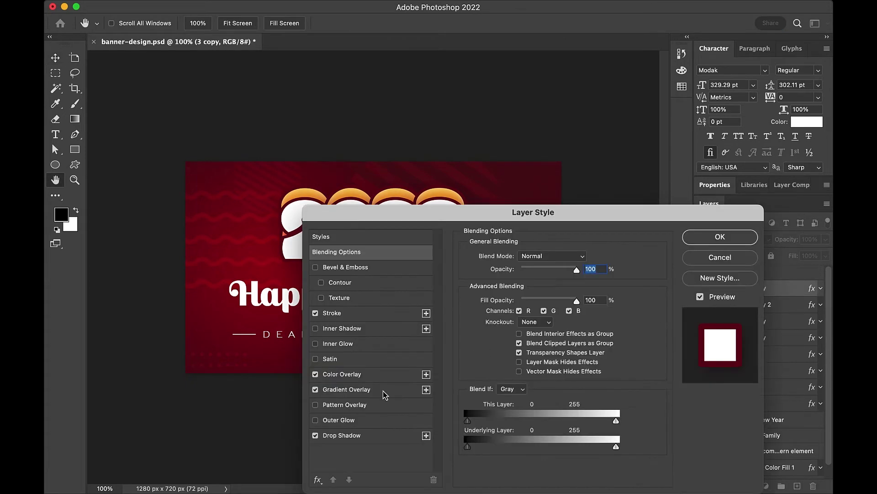
click(315, 375)
drag(496, 215, 475, 254)
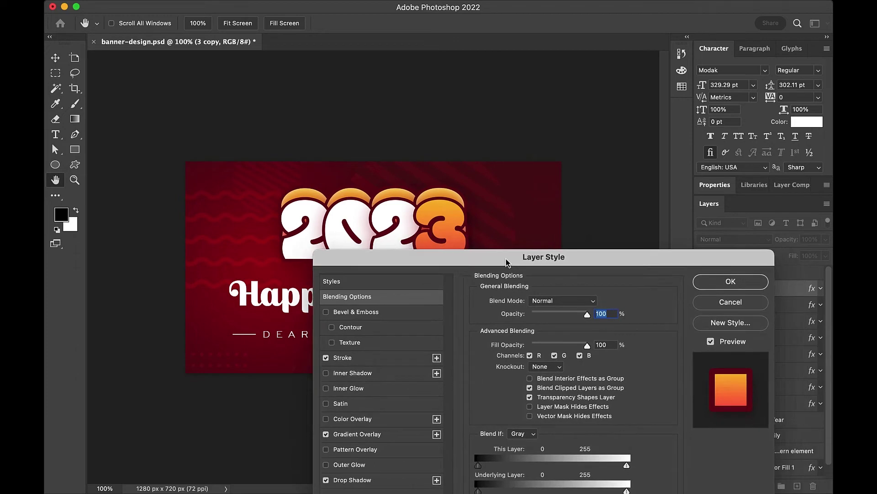
click(368, 428)
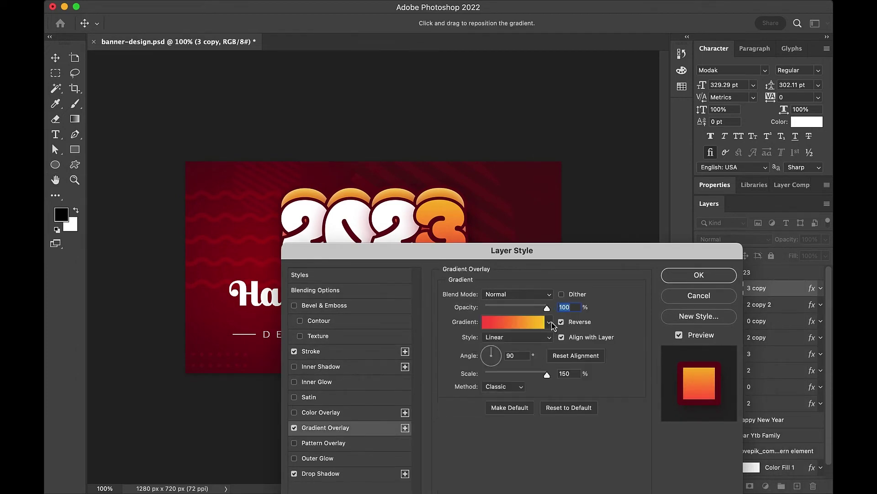
click(549, 321)
click(409, 423)
click(435, 425)
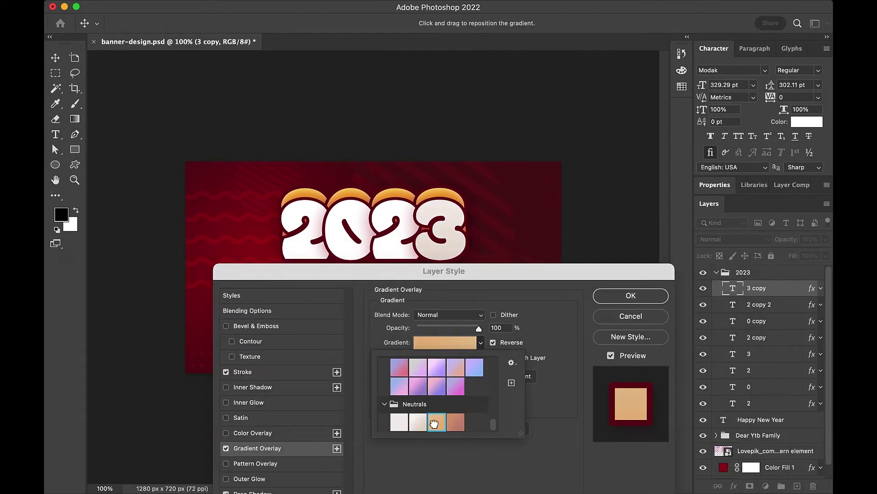
- Set the Sand_01 gradient's left stop to #ffffff and apply the white-to-peach overlay
click(534, 301)
click(457, 345)
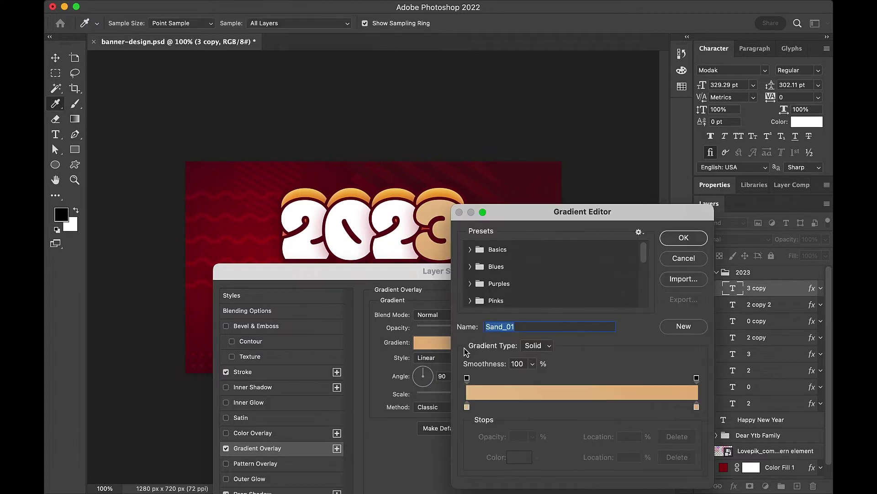
click(467, 406)
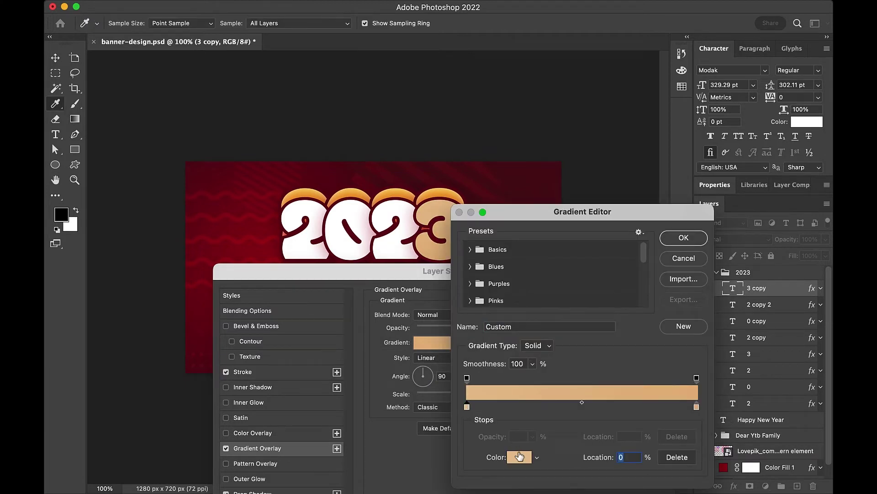
click(519, 456)
click(389, 247)
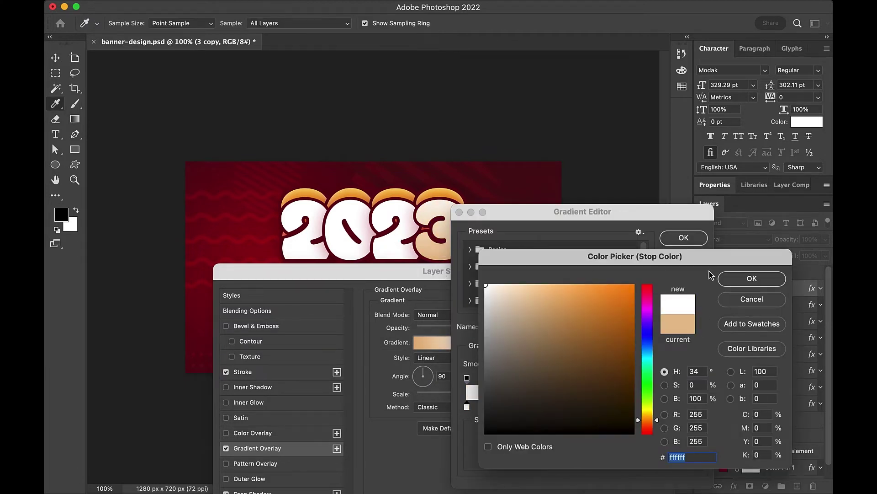
click(742, 281)
click(673, 240)
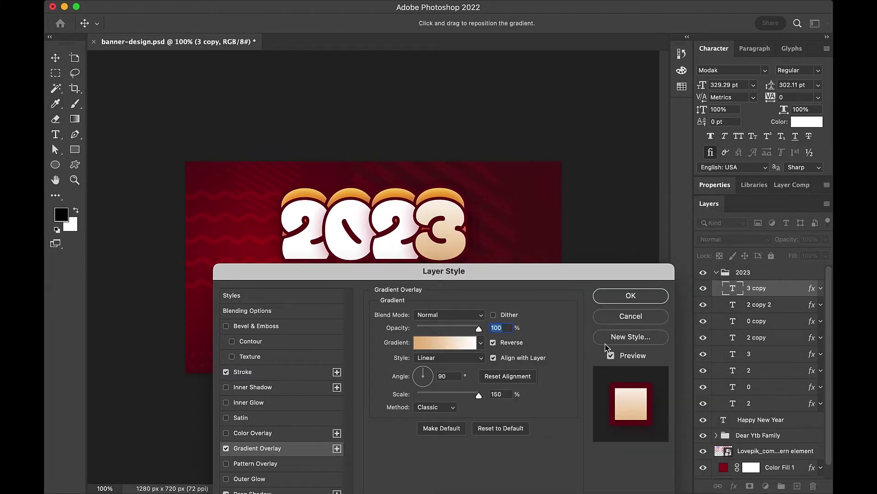
click(509, 346)
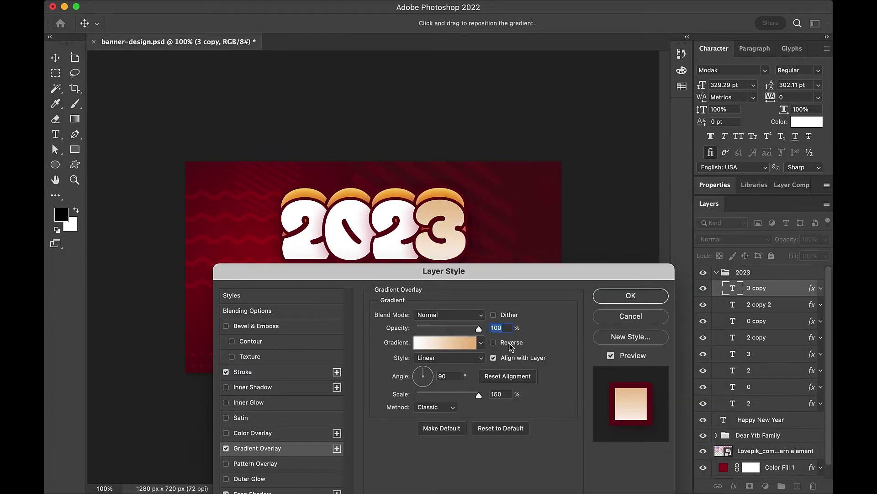
click(511, 347)
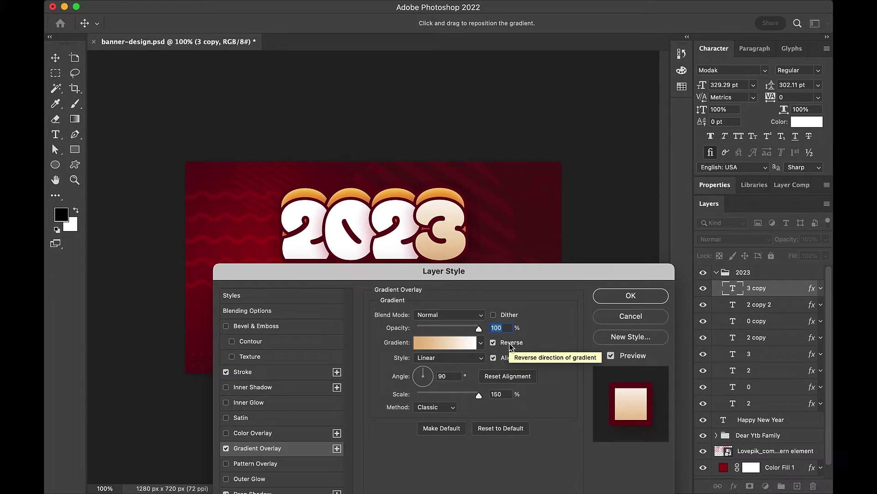
click(630, 299)
key(ctrl+minus)
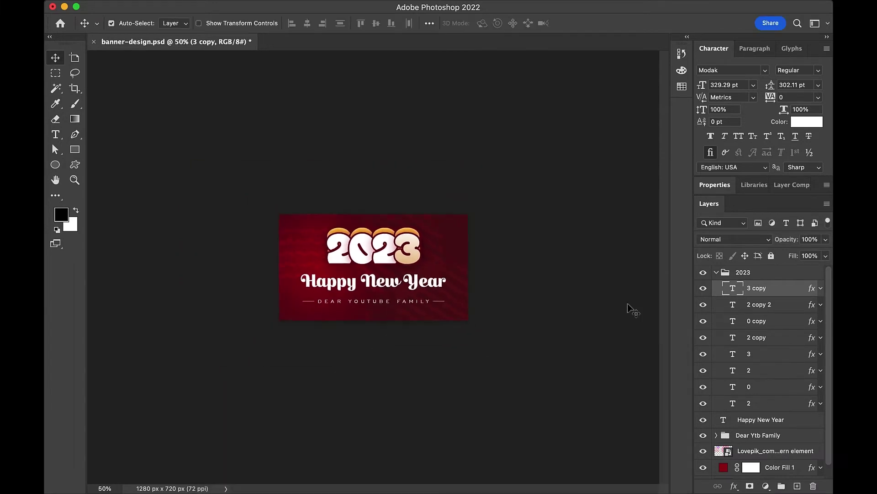
- Paste the 3 copy's white-to-peach gradient style onto the other front digit copies
key(ctrl+plus)
right_click(791, 288)
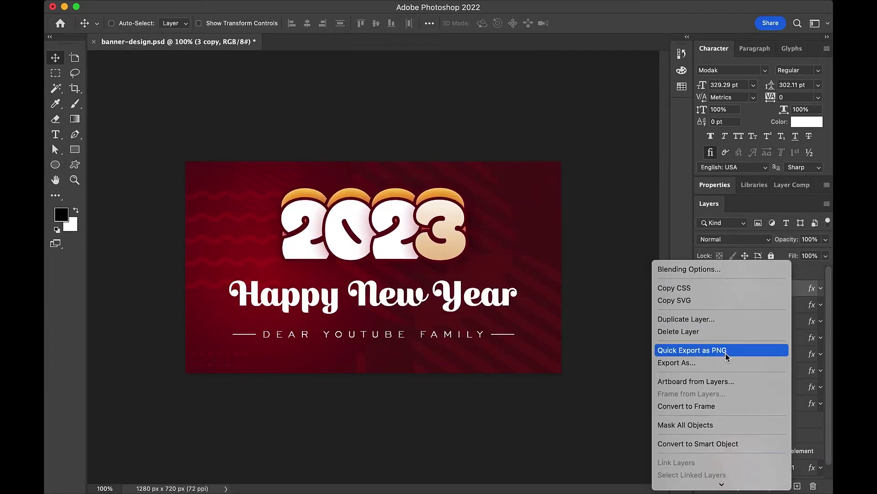
click(724, 320)
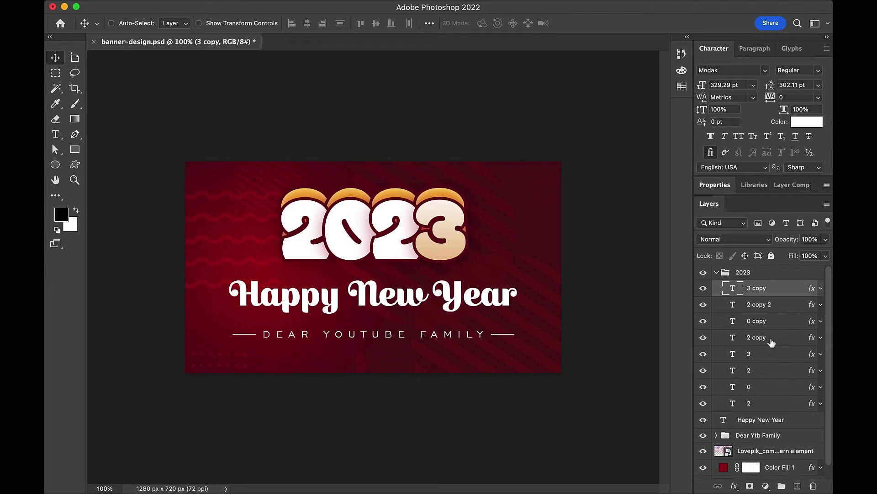
shift+click(771, 342)
right_click(771, 342)
click(695, 332)
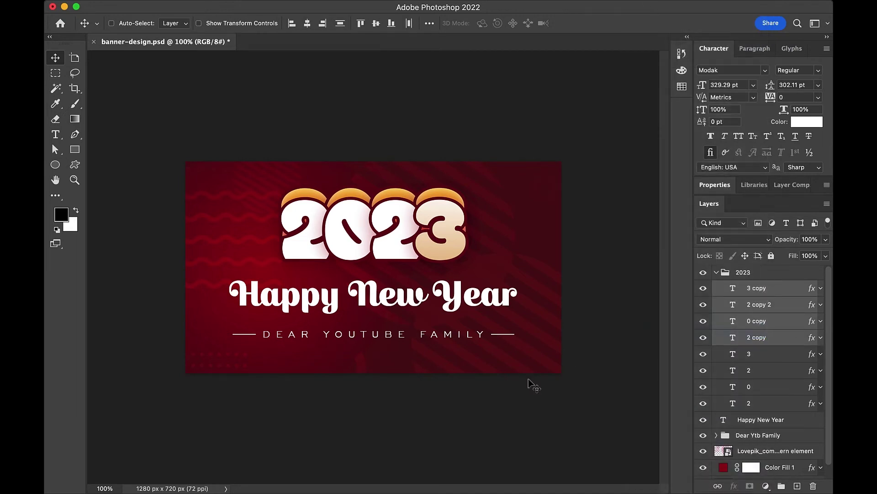
click(519, 386)
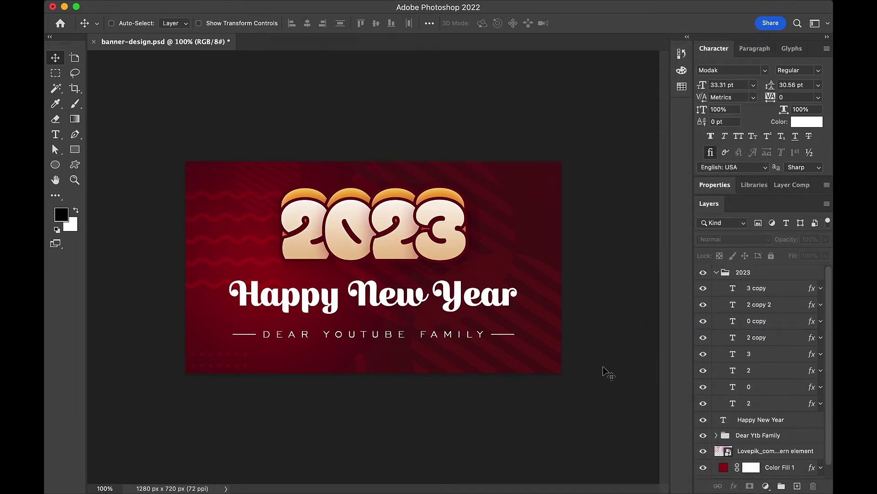
click(716, 272)
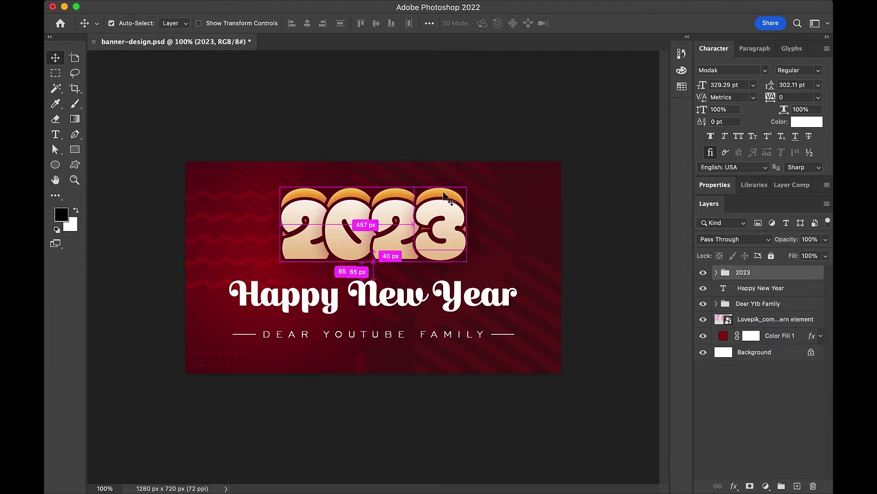
ctrl+click(464, 204)
double_click(777, 353)
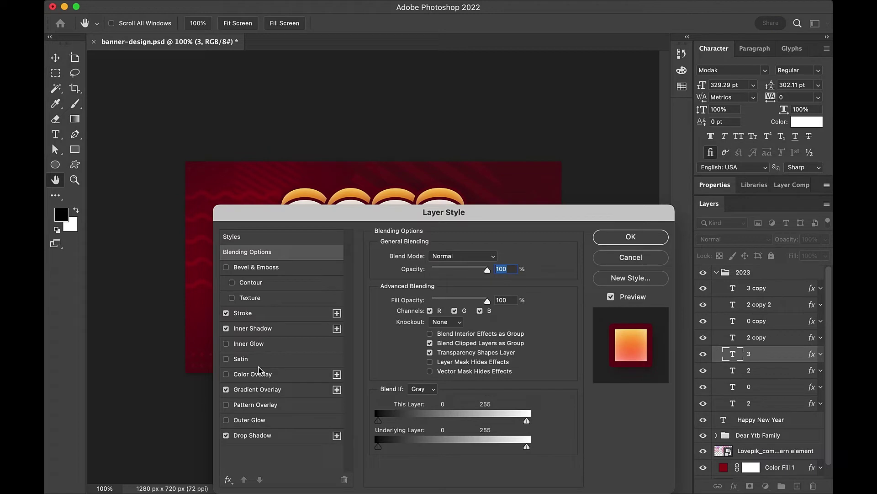
click(264, 315)
drag(472, 224, 570, 317)
click(502, 435)
click(443, 198)
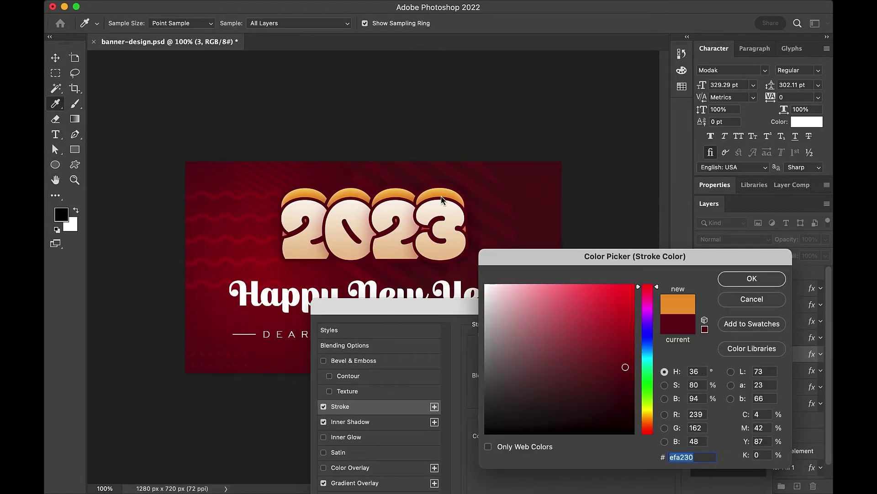
click(448, 191)
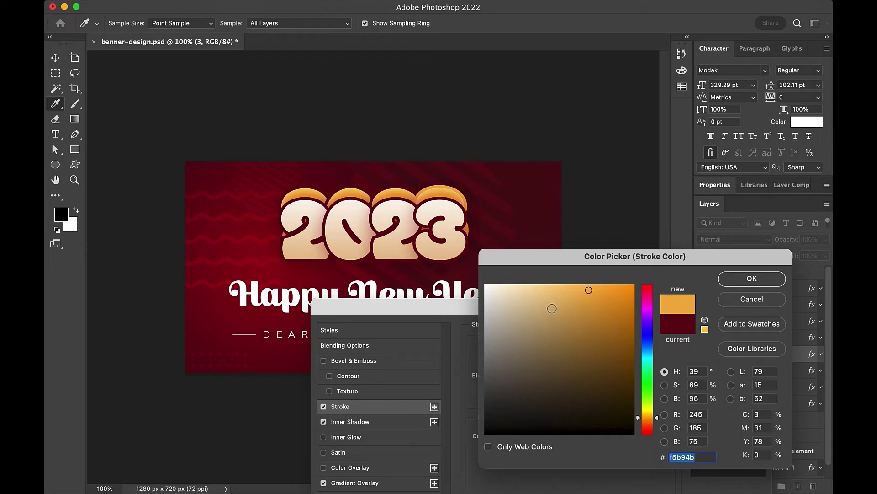
drag(552, 308, 523, 285)
drag(587, 332, 613, 383)
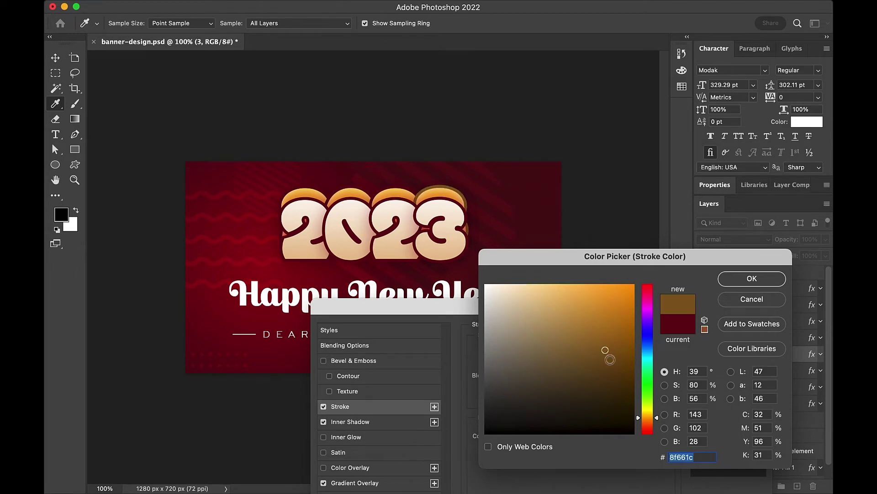
click(469, 208)
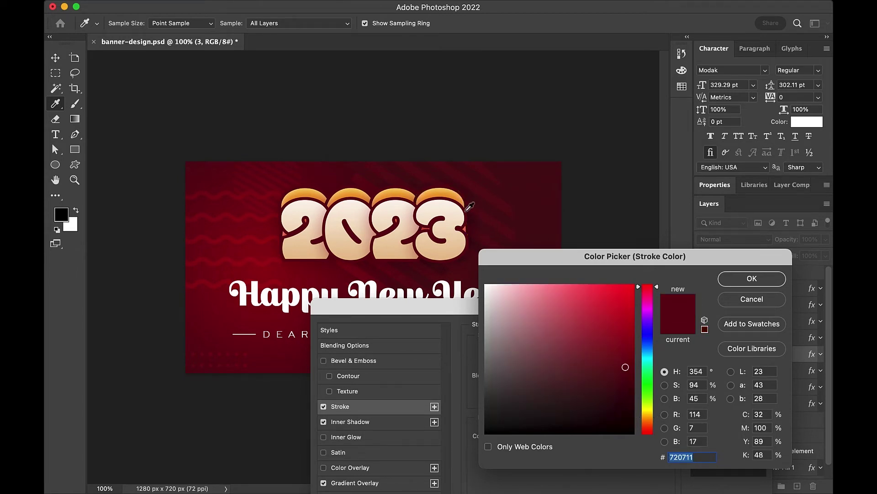
key(Return)
key(Return)
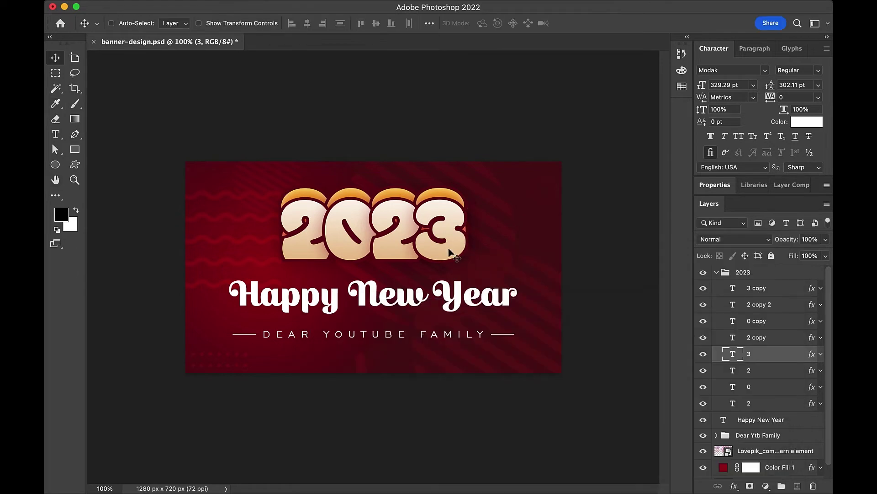
click(745, 274)
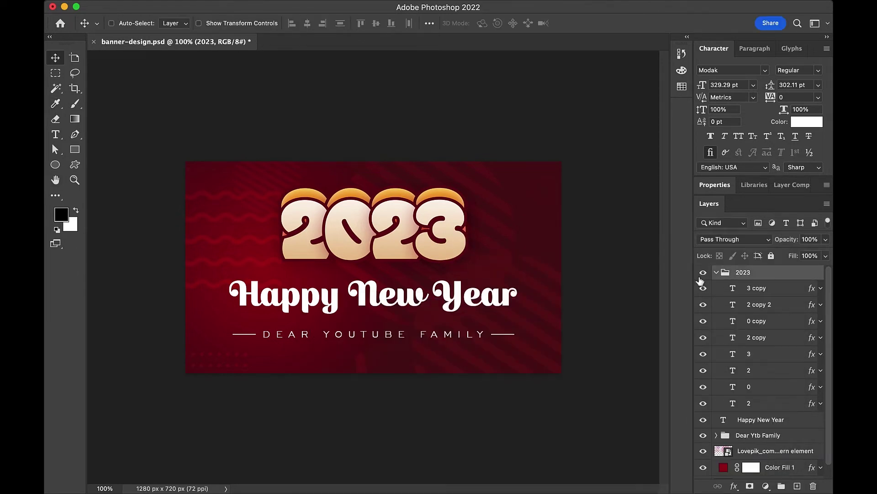
- Draw a rectangular selection band along the bottom edge of the 2023 digits
click(716, 273)
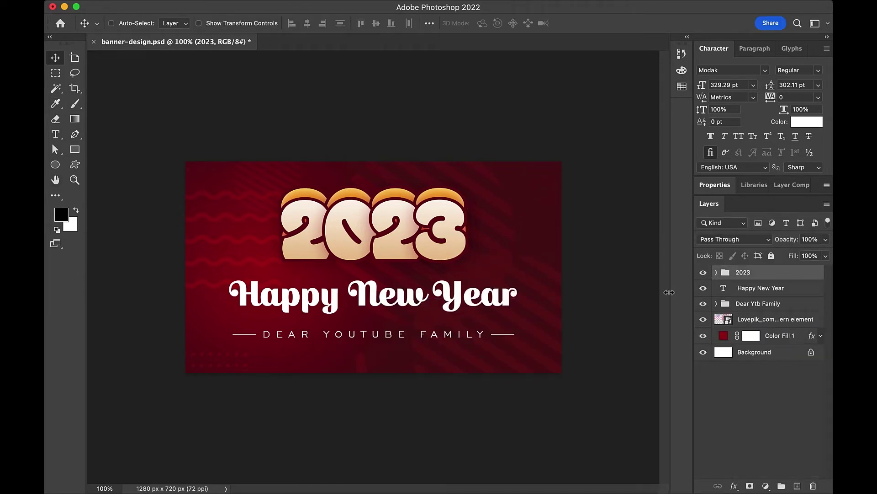
click(55, 73)
mouse_move(257, 241)
mouse_down()
mouse_move(481, 285)
mouse_move(481, 293)
mouse_move(492, 286)
mouse_up()
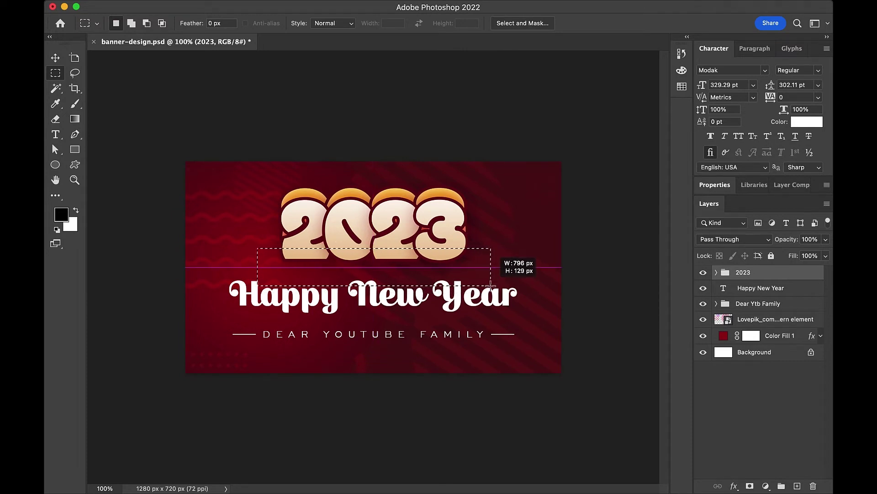
drag(319, 270, 320, 269)
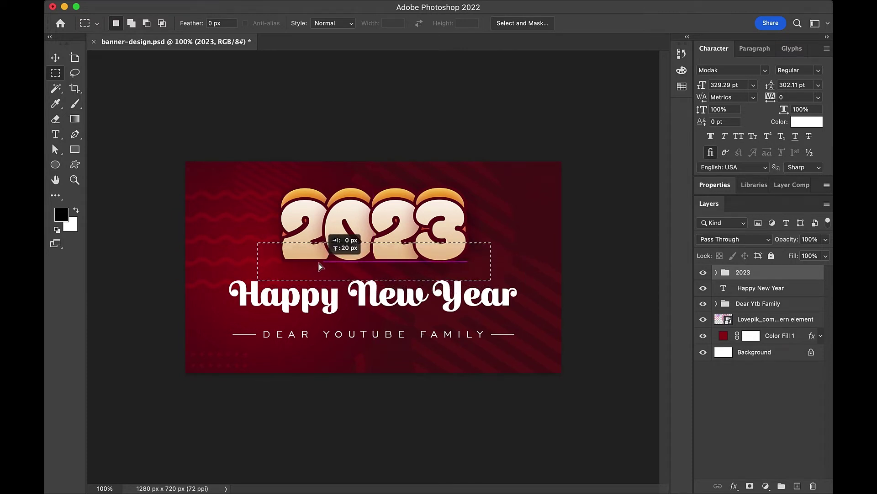
drag(319, 269, 319, 272)
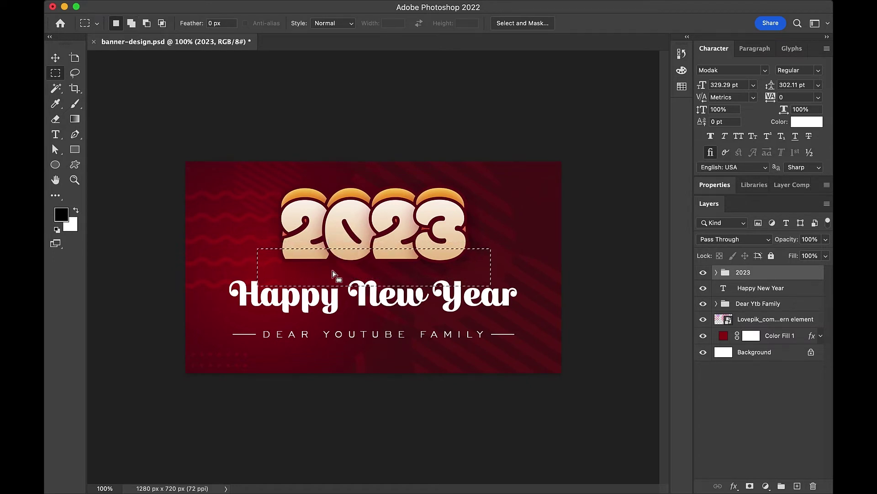
- Mask the 2023 group with the inverted band, load the mask as a selection, and add a new layer
click(750, 486)
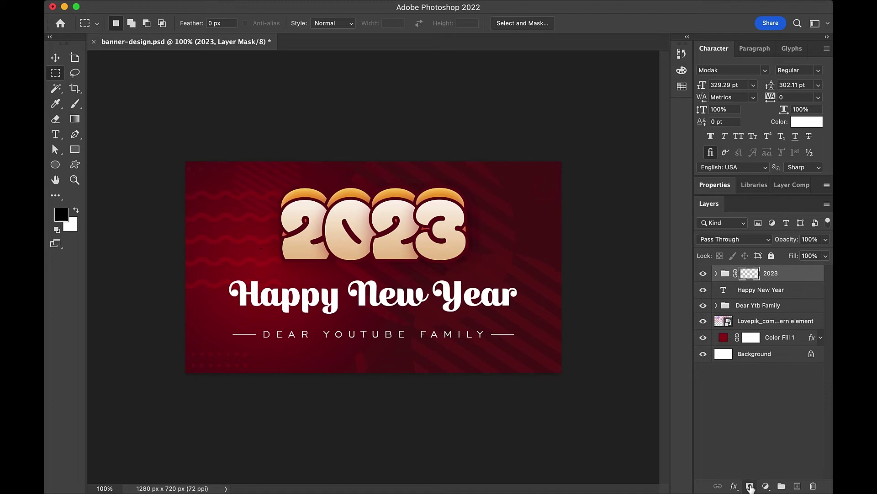
key(ctrl+i)
ctrl+click(751, 274)
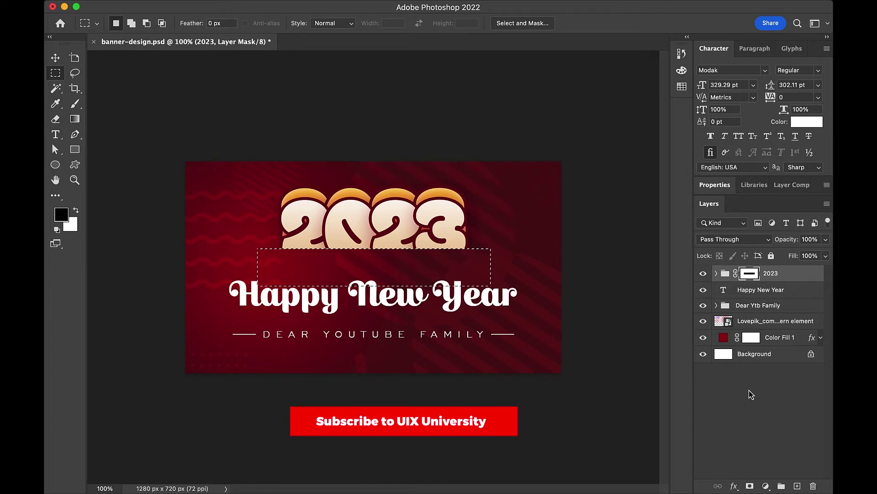
click(798, 486)
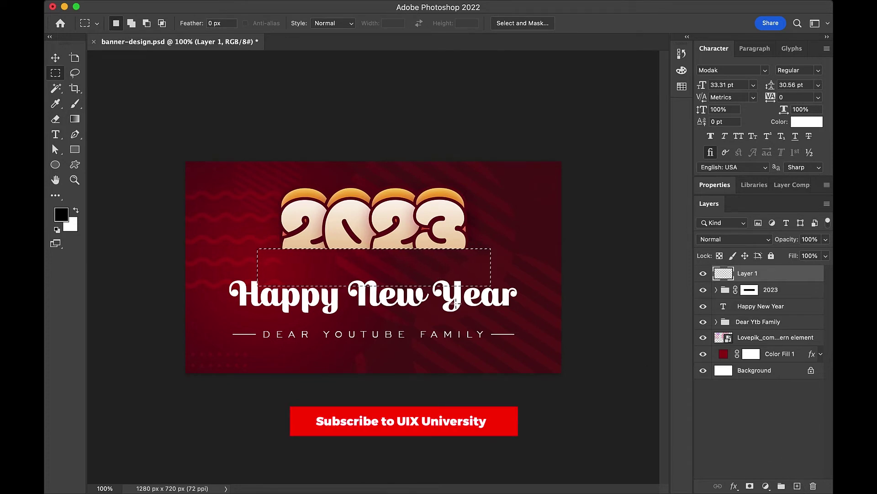
- Paint a soft orange glow, sampled from the 3, beneath 2023 with a 600 px brush
key(i)
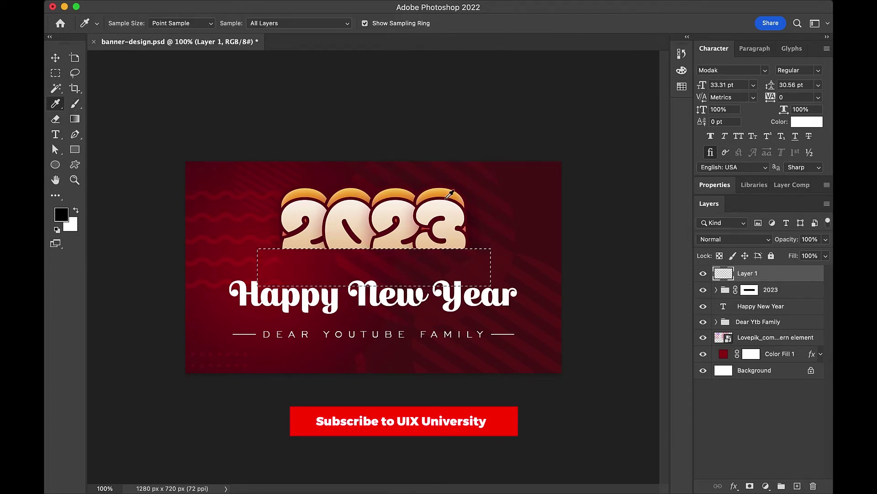
click(449, 186)
key(b)
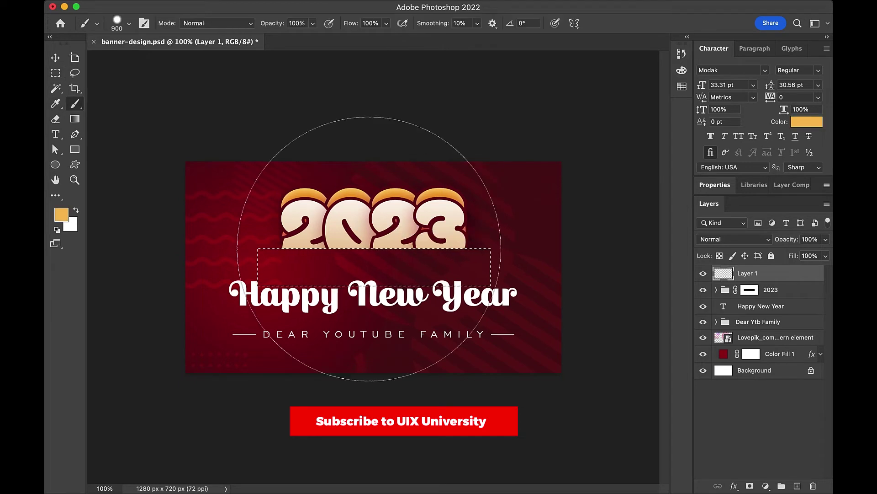
key(bracketleft)
key(bracketleft)
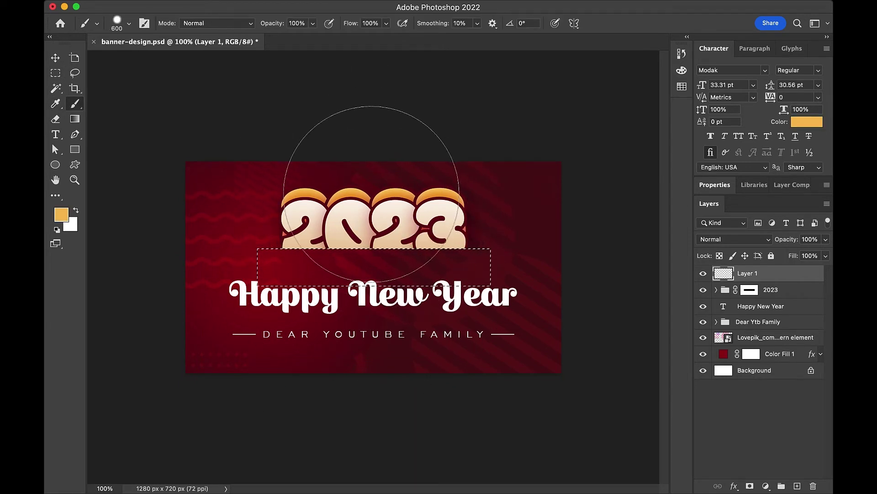
click(377, 183)
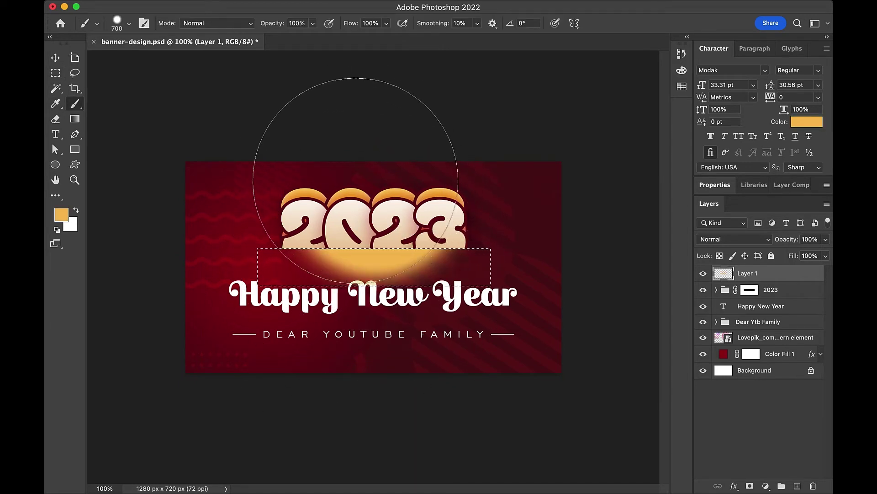
key(ctrl+z)
key(bracketleft)
key(bracketleft)
key(bracketleft)
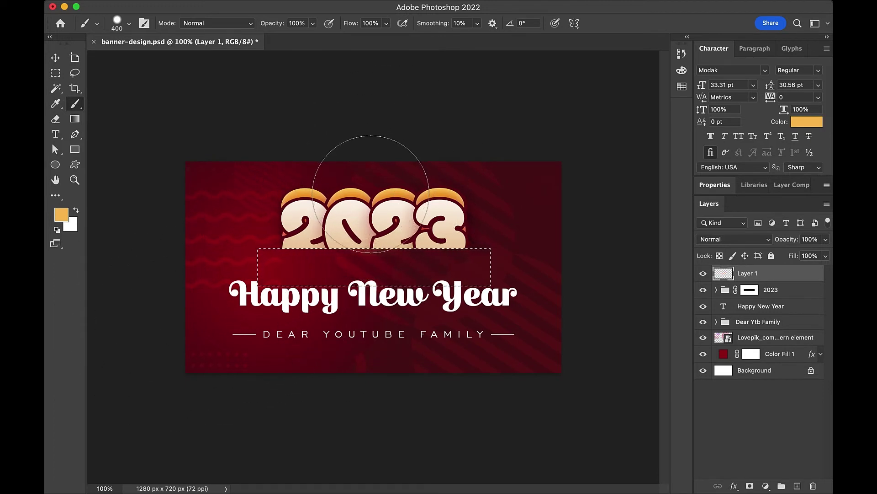
key(bracketright)
key(bracketright)
click(373, 179)
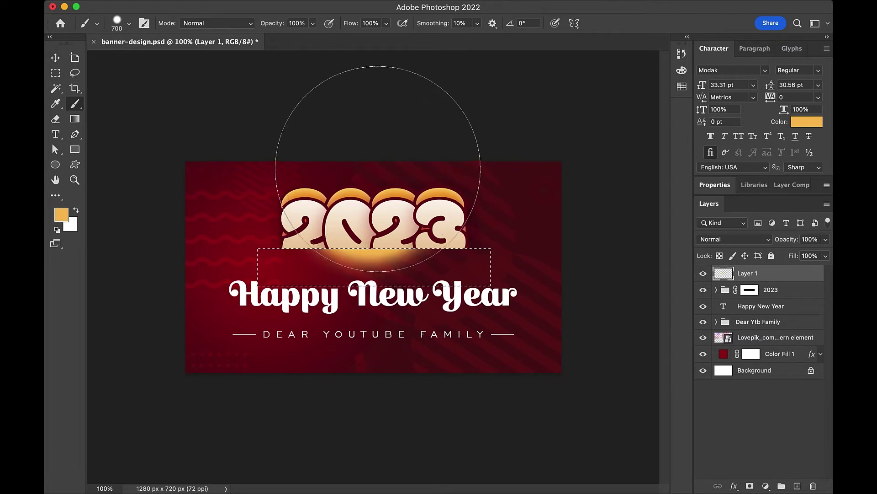
click(374, 180)
key(bracketright)
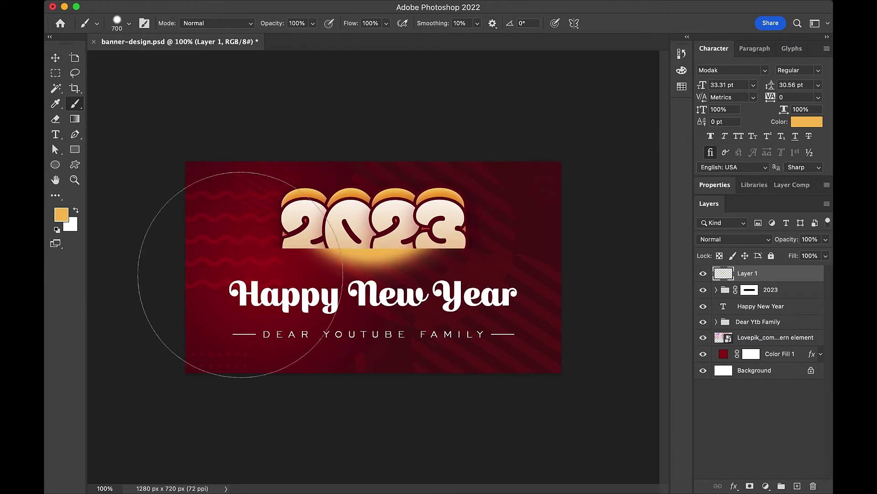
key(ctrl+d)
- Dim the glow layer's opacity to 45%
key(v)
key(5)
key(0)
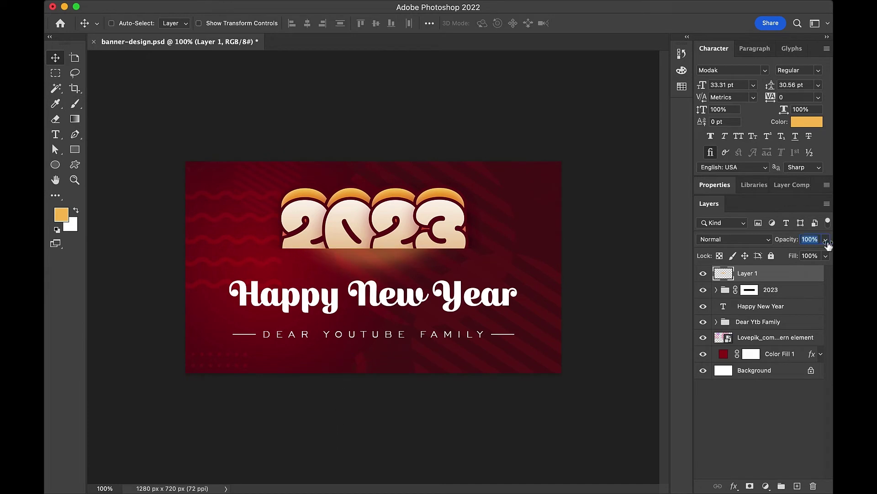
drag(789, 245, 778, 240)
key(ctrl+j)
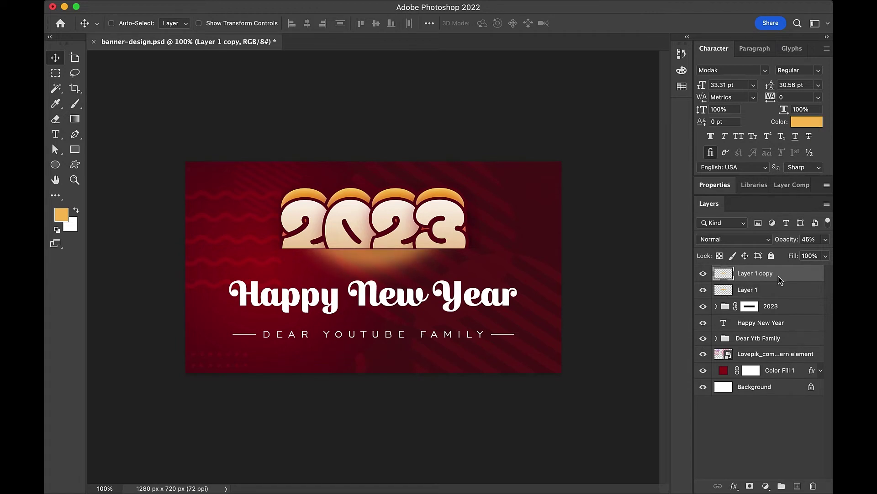
key(ctrl+t)
right_click(376, 272)
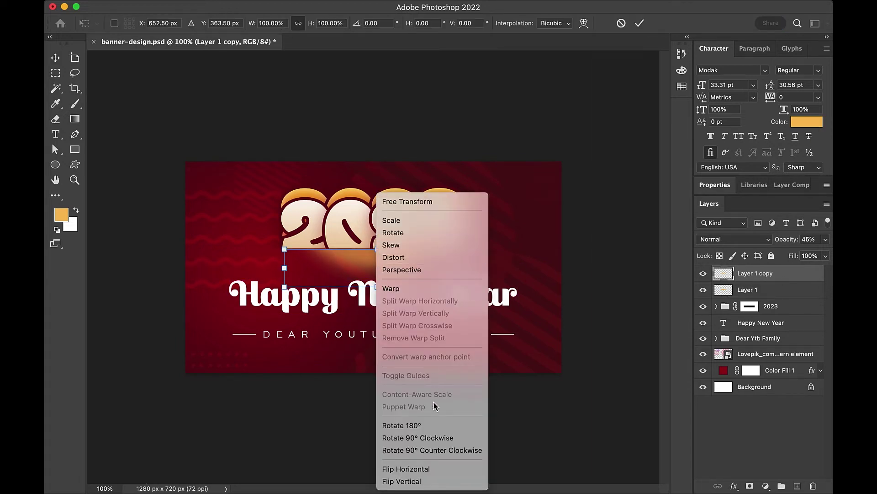
click(402, 481)
drag(409, 264, 409, 225)
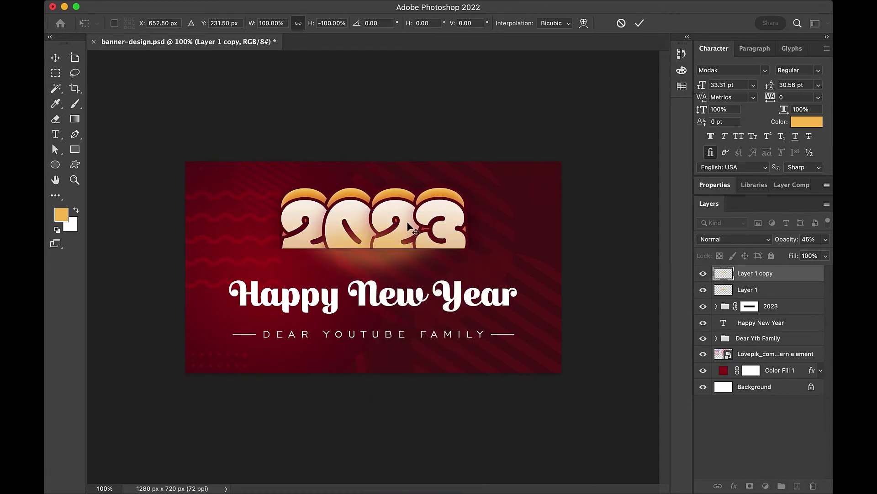
key(Return)
key(super+i)
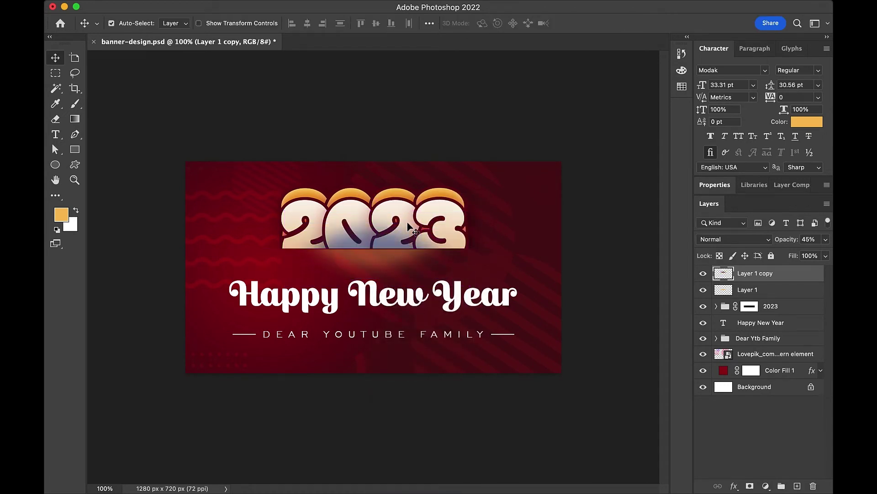
key(super+z)
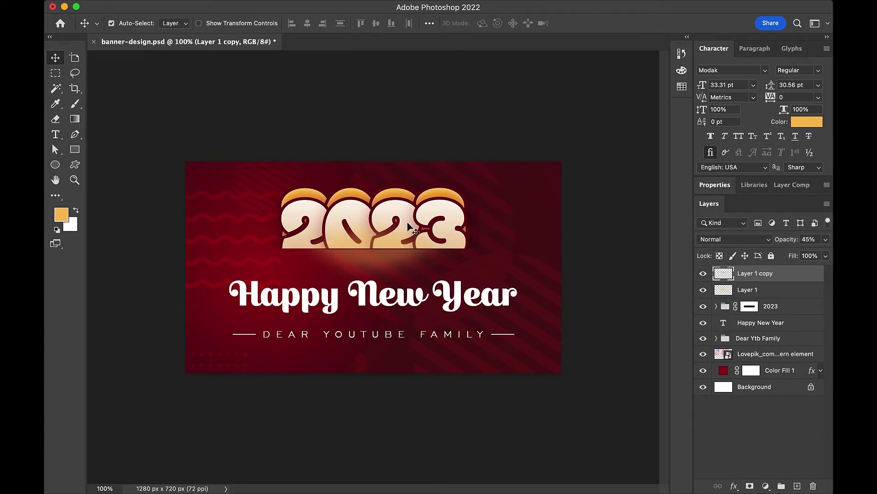
key(super)
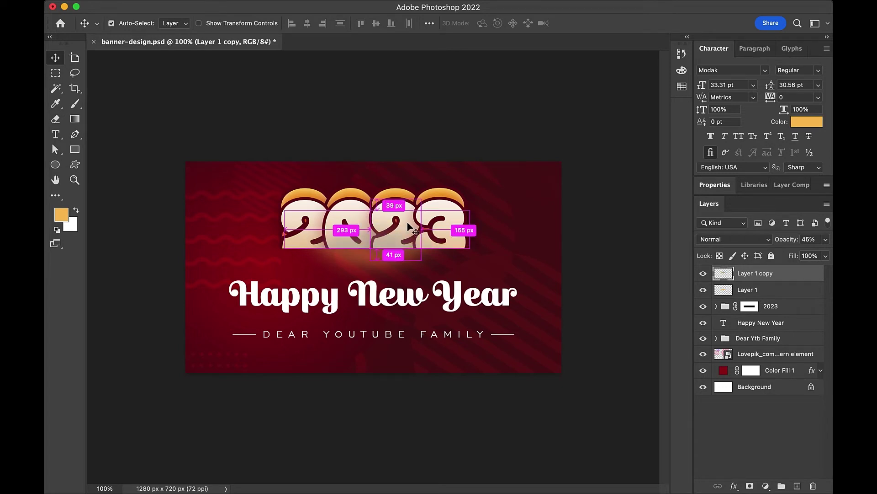
key(0)
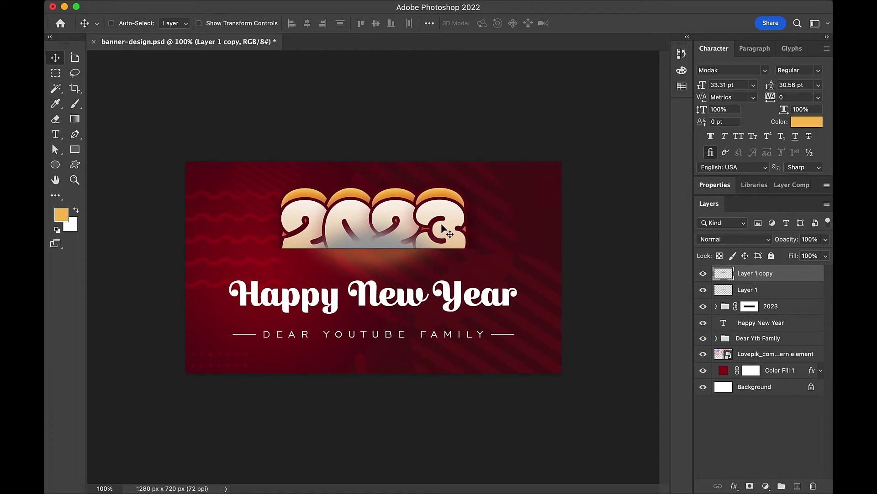
click(711, 246)
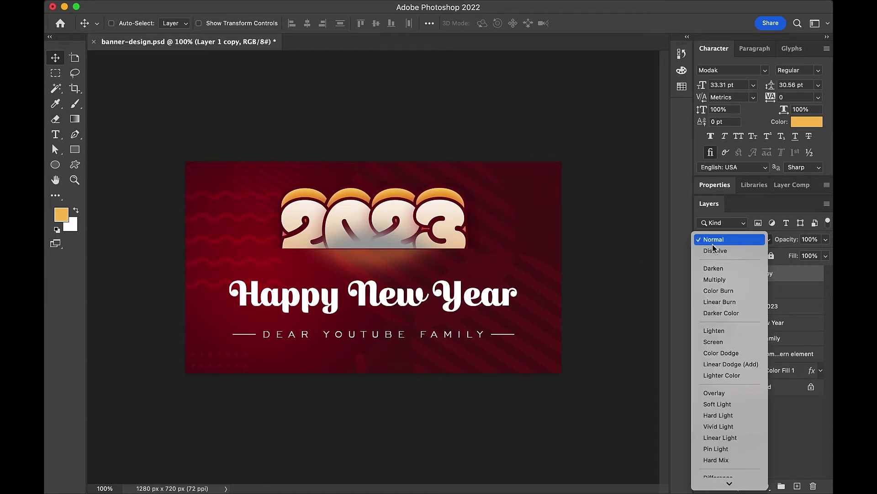
click(720, 280)
drag(798, 245, 770, 242)
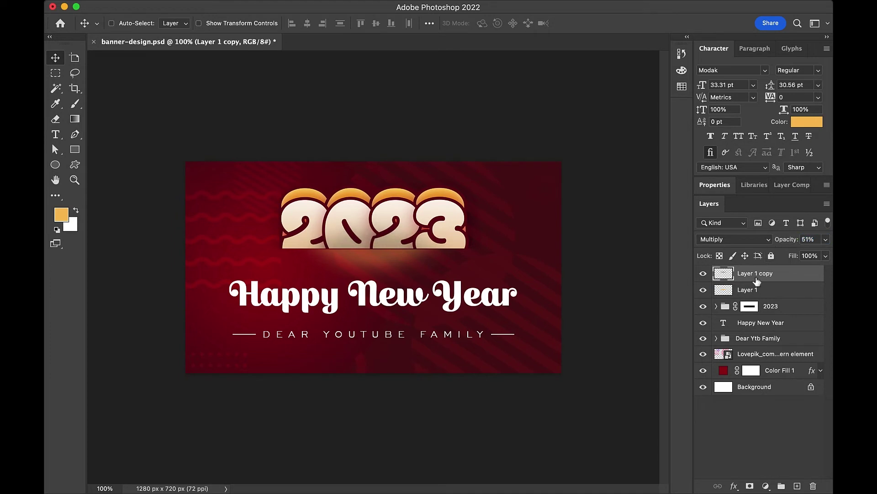
ctrl+click(439, 413)
key(ctrl+minus)
key(ctrl+minus)
key(ctrl+plus)
key(ctrl+plus)
key(ctrl+plus)
key(ctrl+minus)
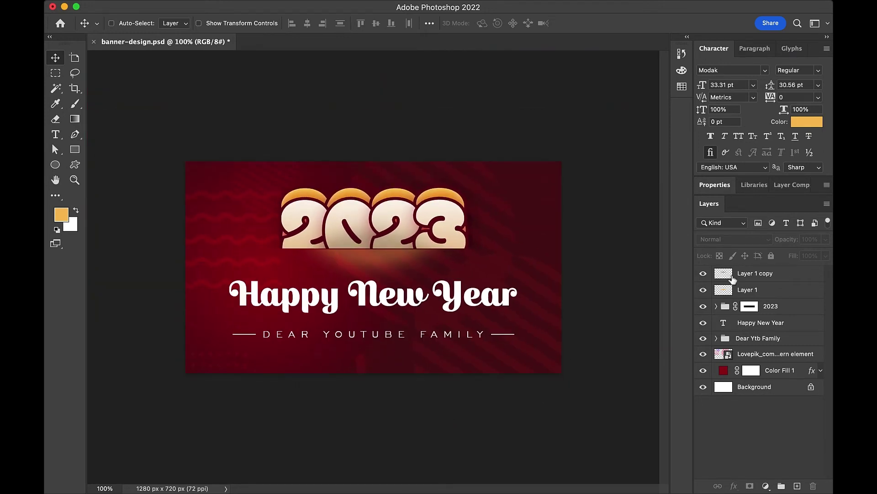
click(731, 274)
key(Delete)
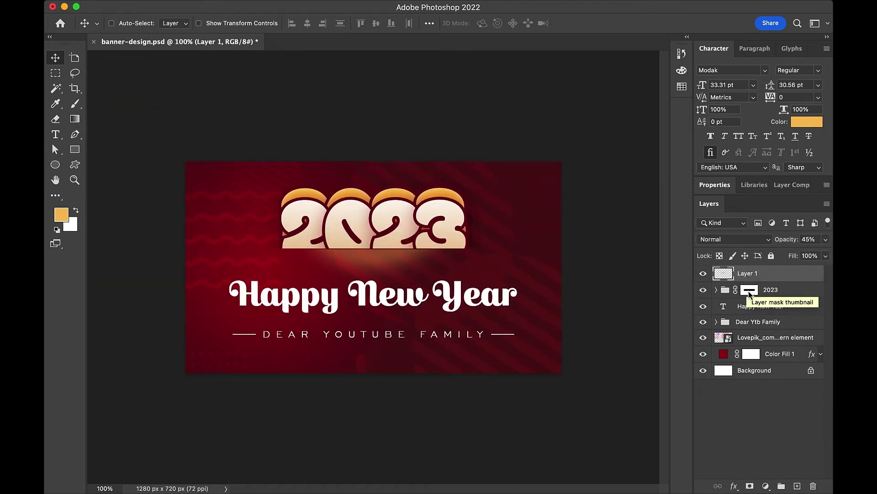
- Load the 2023 mask as a selection on a new layer and set up a soft black brush
ctrl+click(750, 292)
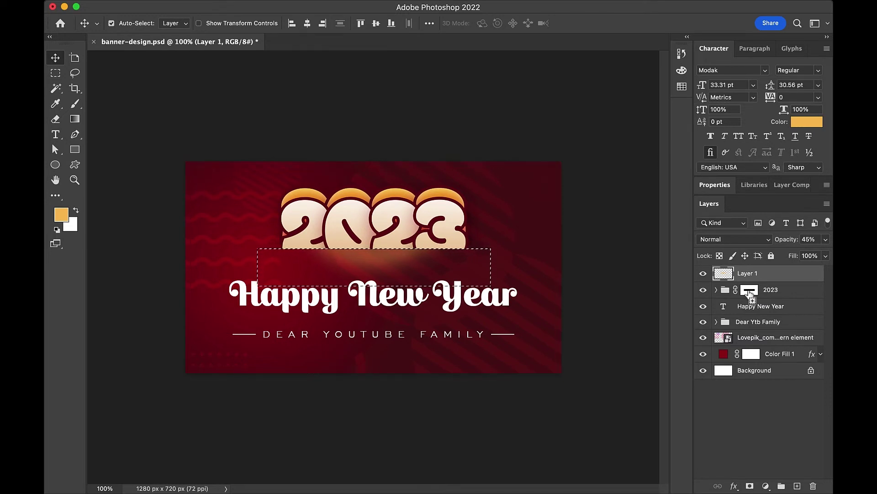
click(798, 487)
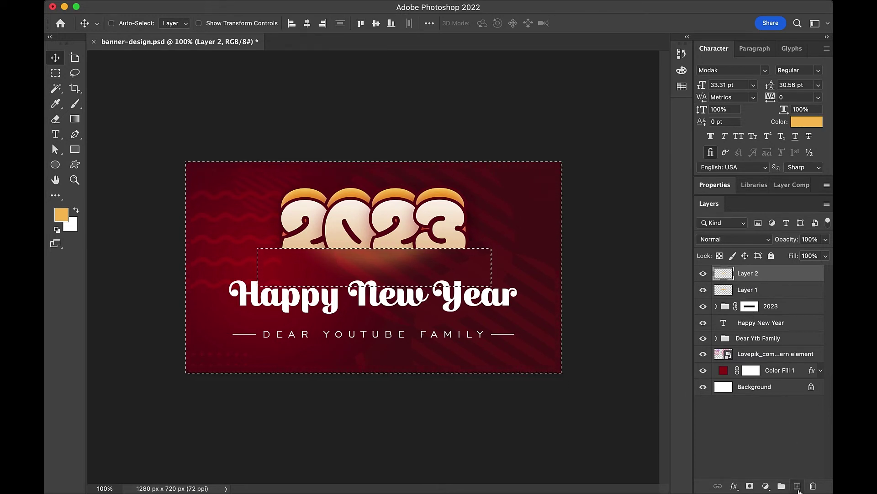
key(b)
key(d)
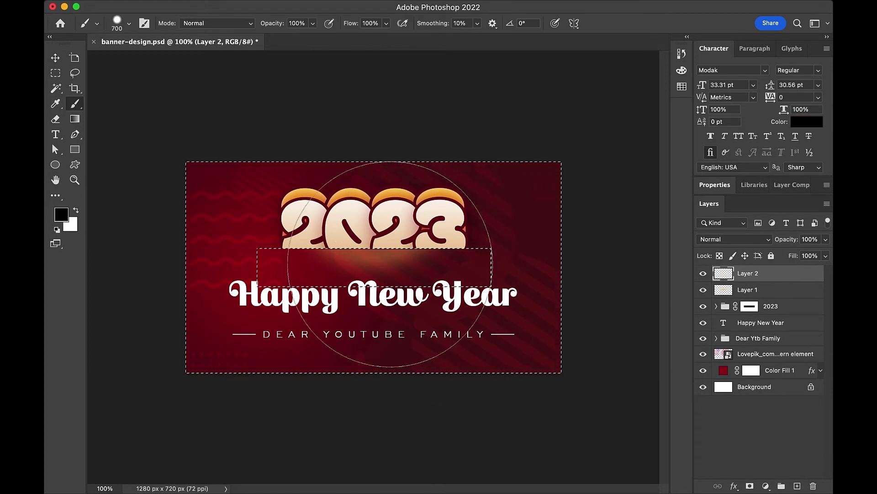
key(bracketleft)
key(bracketleft)
key(bracketleft)
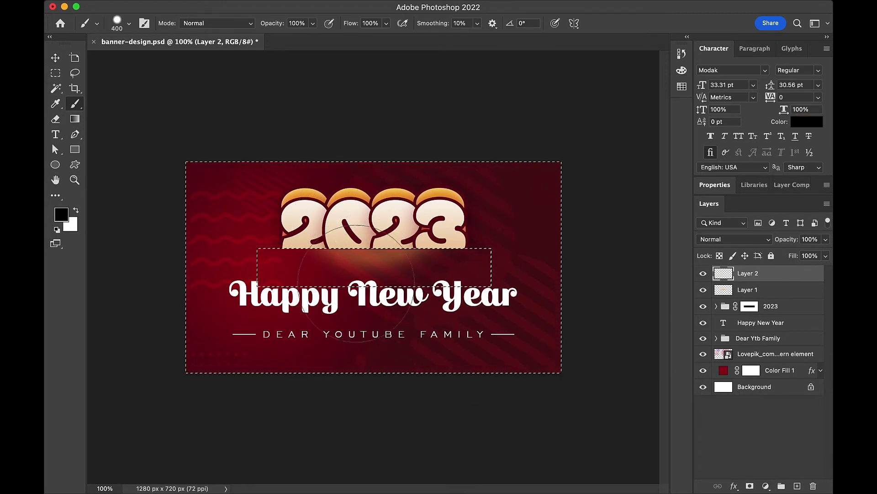
key(bracketright)
click(375, 313)
drag(377, 312, 371, 300)
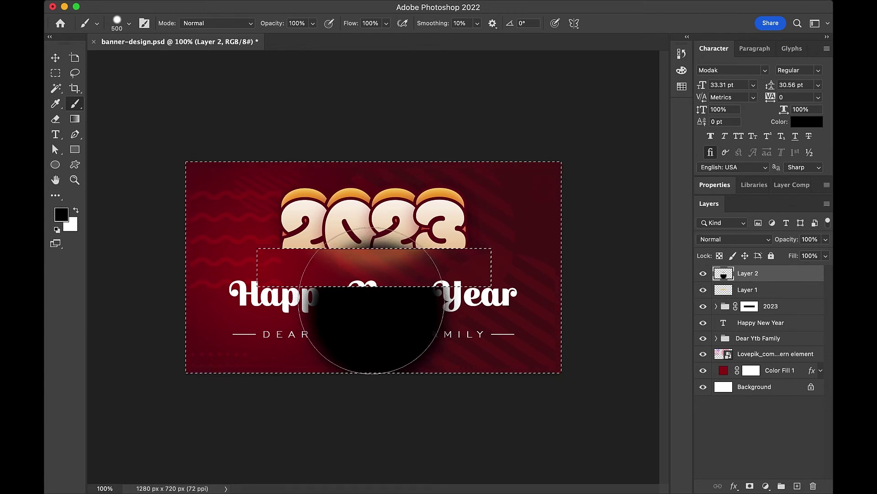
key(ctrl+z)
key(ctrl+z)
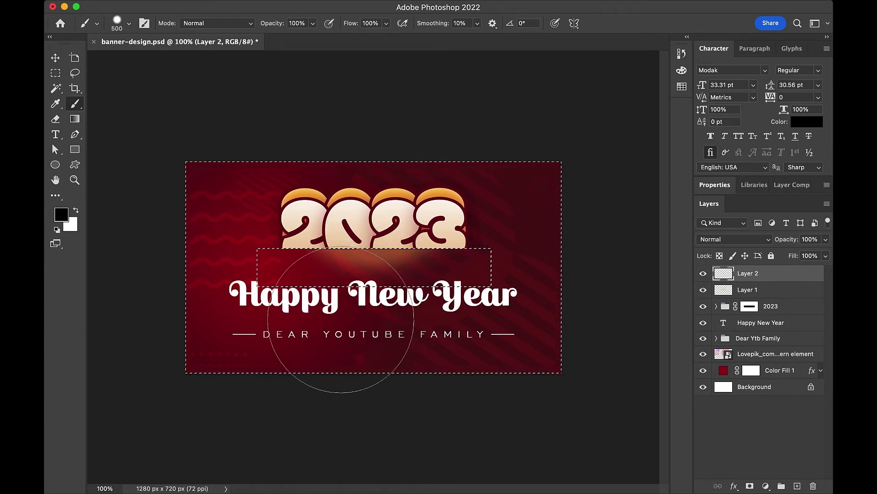
- Paint a soft black shadow across the centre, erase it off the tagline, and deselect
drag(340, 318, 434, 314)
mouse_move(338, 310)
mouse_down()
mouse_move(343, 320)
mouse_move(419, 314)
mouse_up()
mouse_move(428, 315)
mouse_down()
mouse_move(341, 325)
mouse_move(333, 313)
mouse_move(402, 329)
mouse_move(332, 341)
mouse_up()
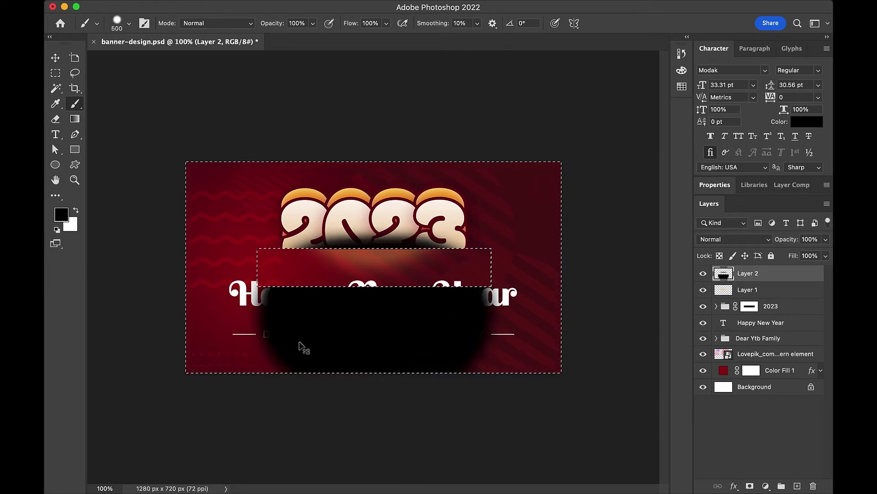
key(e)
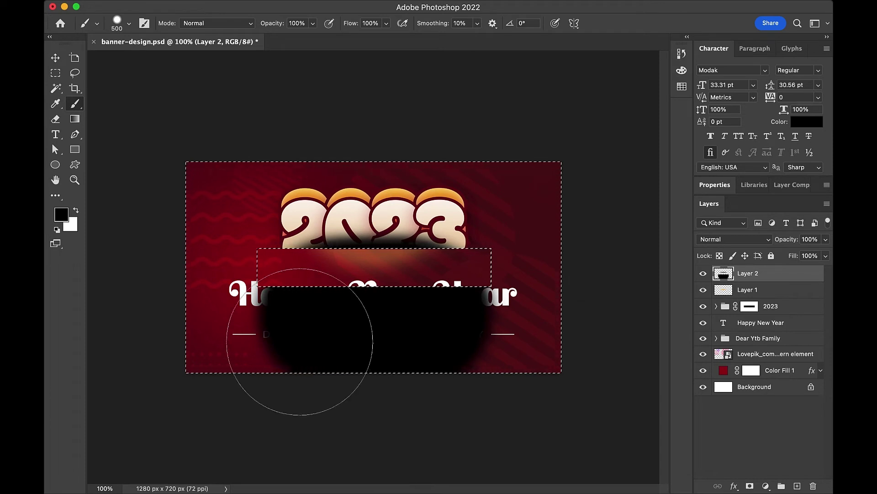
mouse_move(284, 378)
mouse_down()
mouse_move(507, 372)
mouse_move(494, 341)
mouse_move(383, 313)
mouse_move(277, 323)
mouse_move(231, 314)
mouse_move(500, 294)
mouse_up()
key(ctrl+d)
key(v)
mouse_move(306, 3)
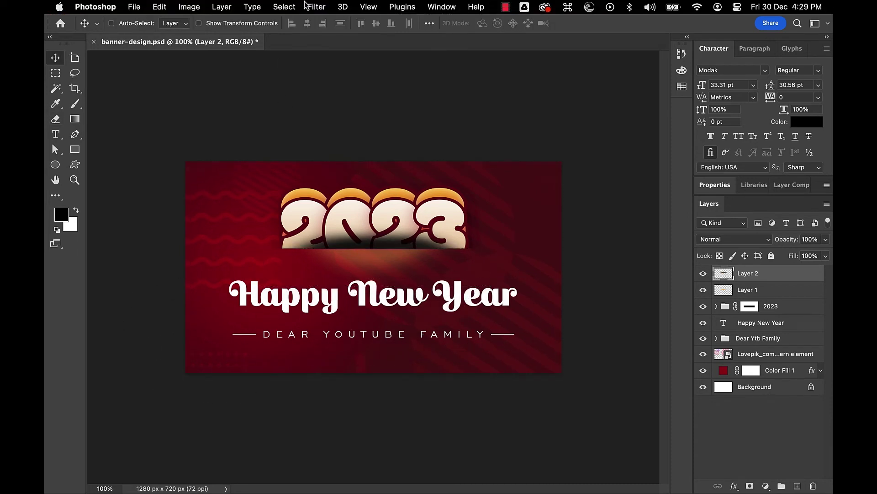
- Blur Layer 2's black shadow with a 5.6 px Gaussian Blur and set it to Soft Light
click(314, 7)
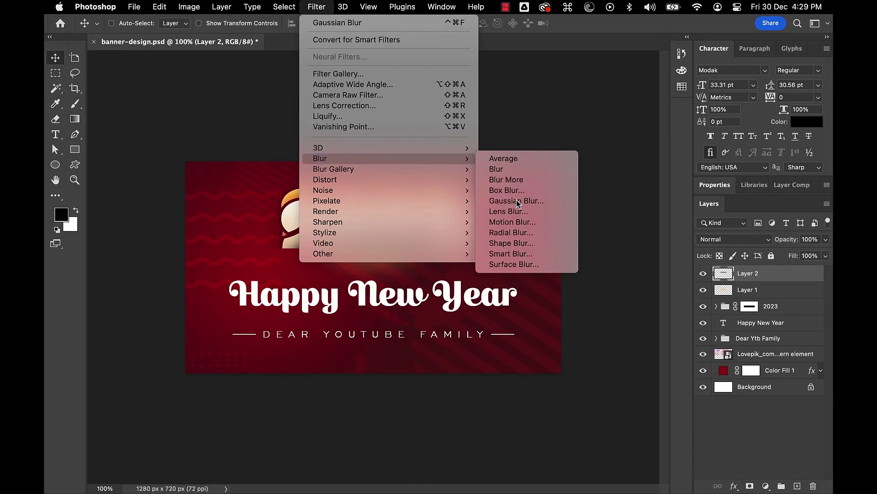
click(517, 199)
drag(448, 371, 461, 370)
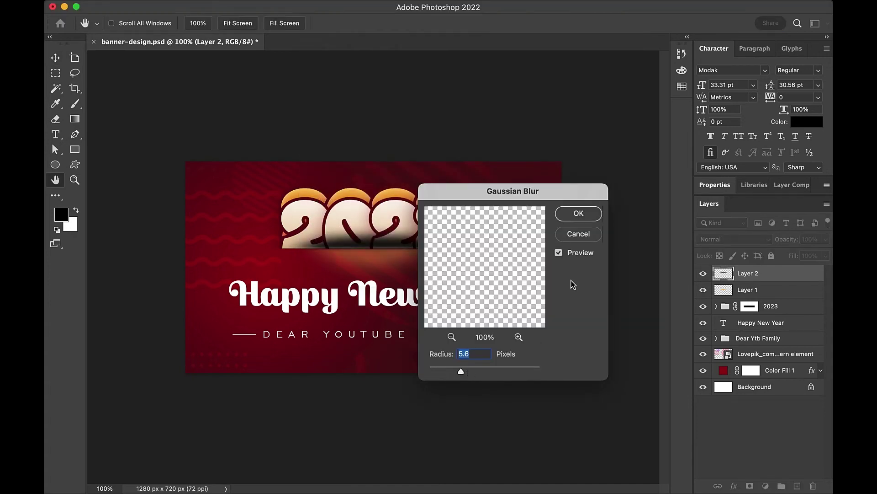
click(578, 213)
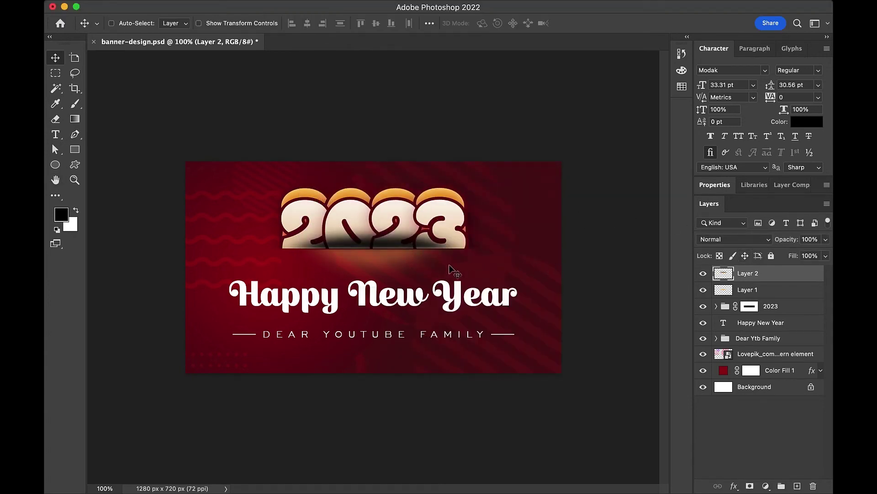
click(733, 239)
click(731, 367)
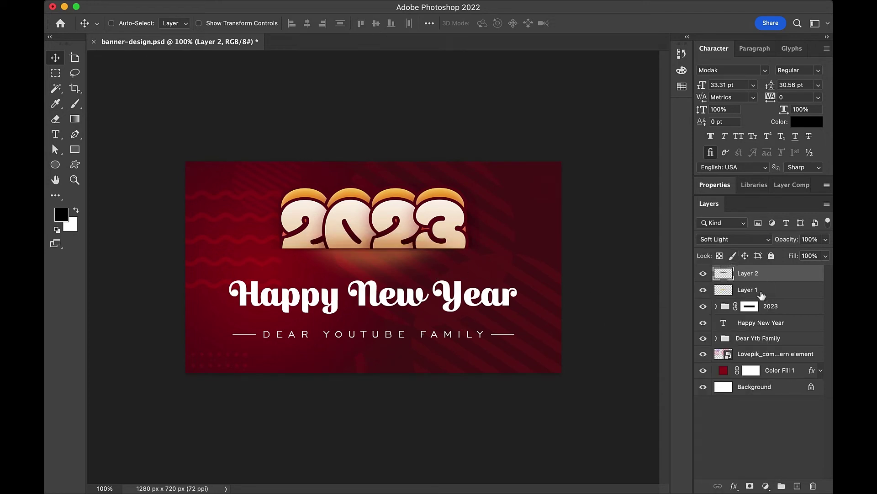
- Set the Layer 1 glow to Color Dodge blending at 70% opacity
click(760, 290)
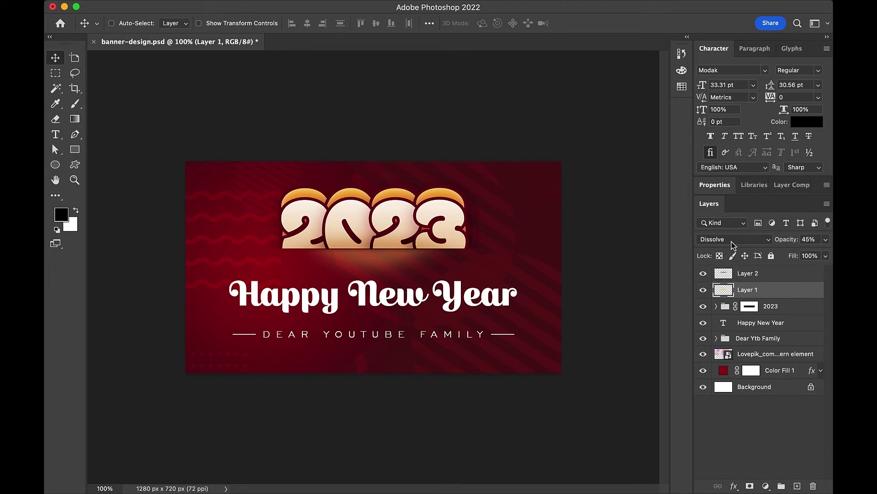
scroll(733, 244, down, 2)
scroll(733, 245, down, 2)
scroll(733, 245, down, 2)
scroll(732, 245, down, 1)
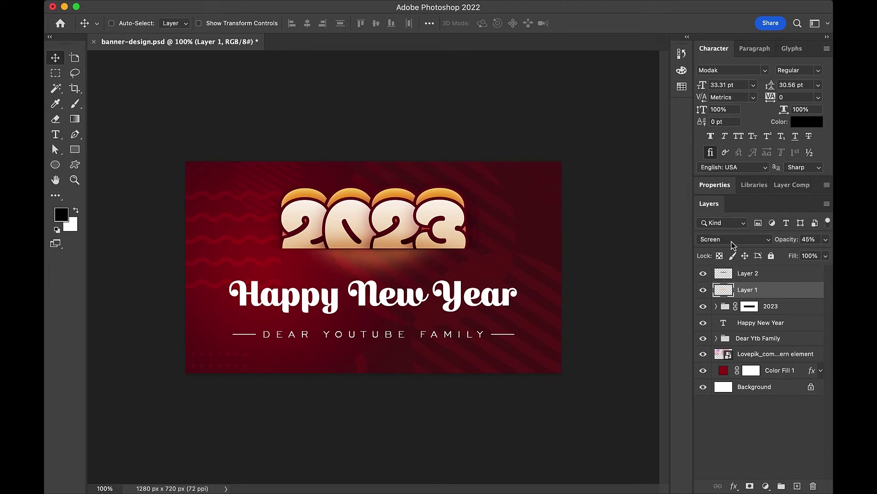
scroll(732, 245, down, 1)
scroll(733, 244, down, 1)
scroll(733, 244, down, 1)
scroll(733, 245, up, 1)
scroll(732, 245, up, 1)
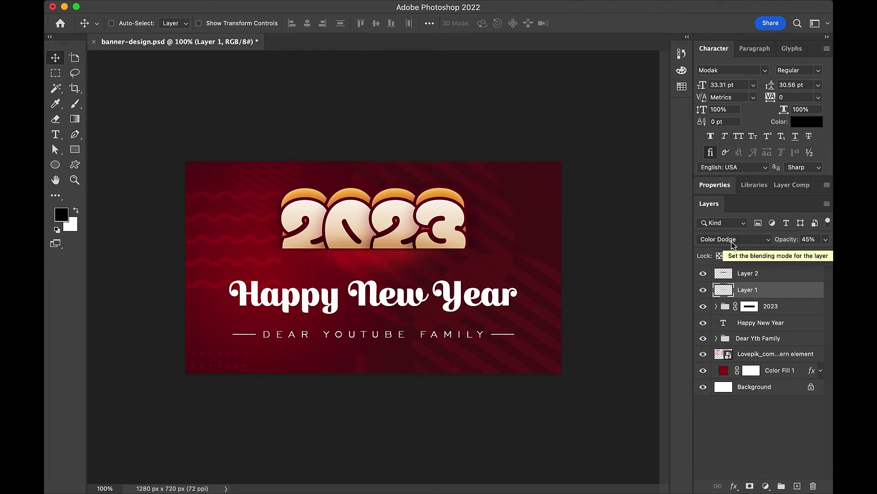
key(0)
key(super+minus)
key(super+equal)
key(7)
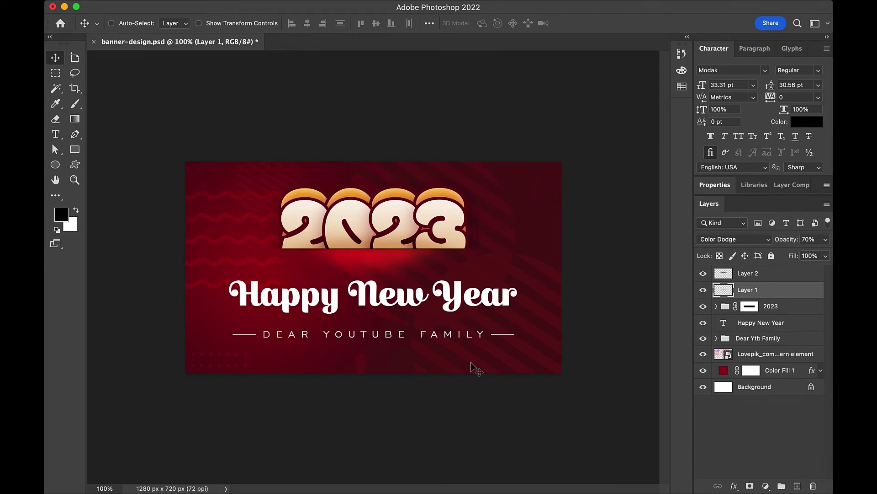
key(super)
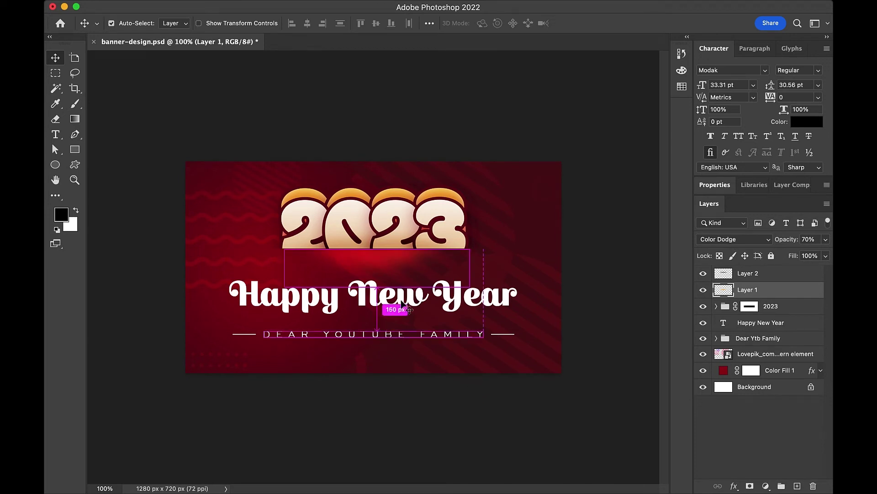
- Add a gradient overlay to Happy New Year using a preset from the Oranges group
super+click(400, 301)
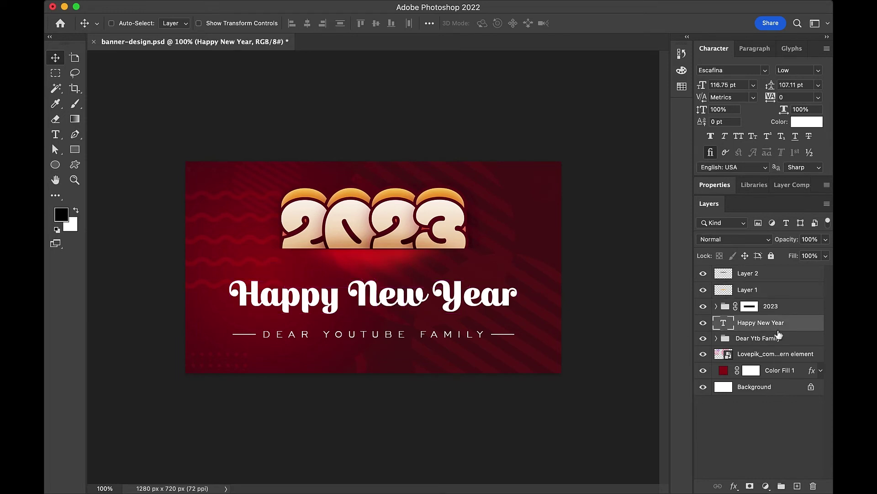
double_click(811, 323)
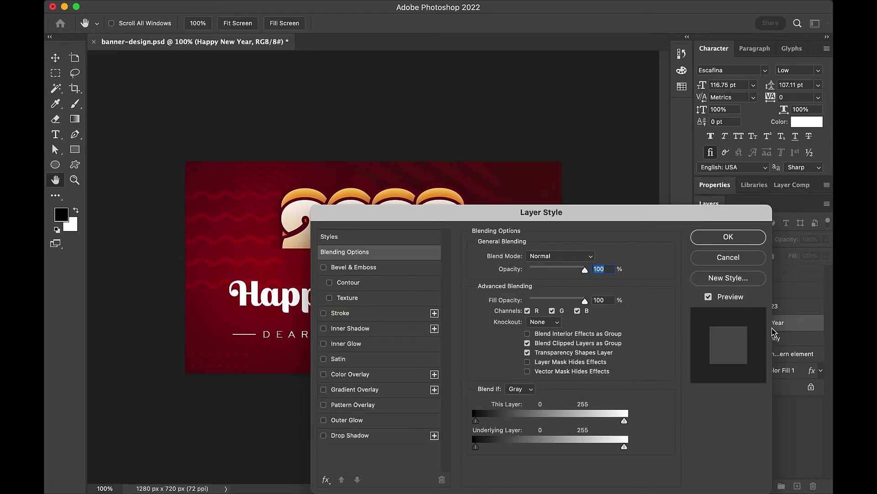
click(355, 391)
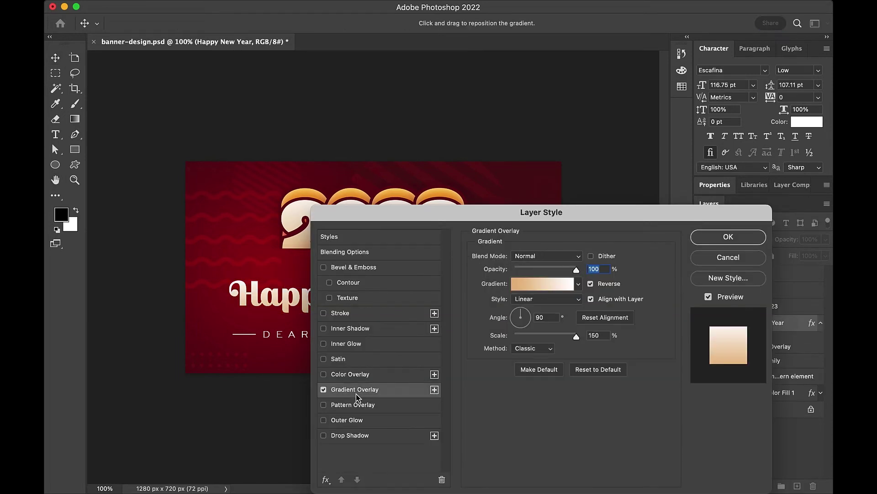
click(578, 284)
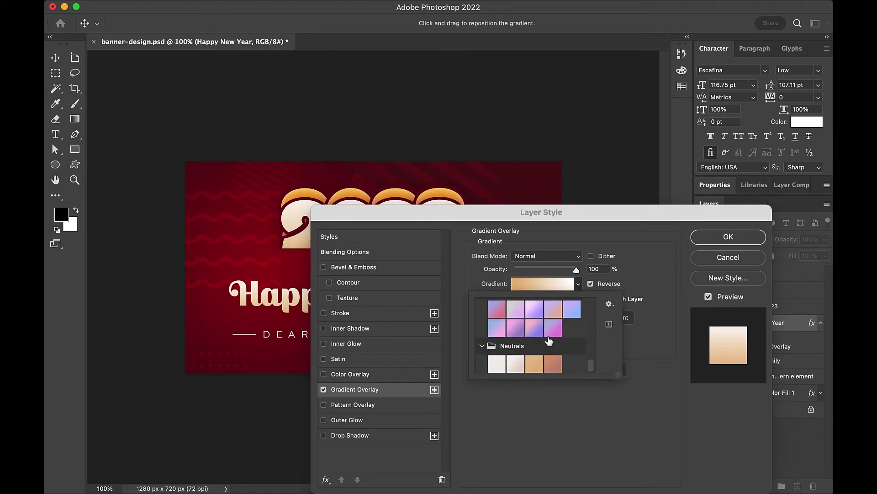
scroll(550, 341, down, 3)
scroll(550, 341, down, 3)
scroll(549, 340, down, 3)
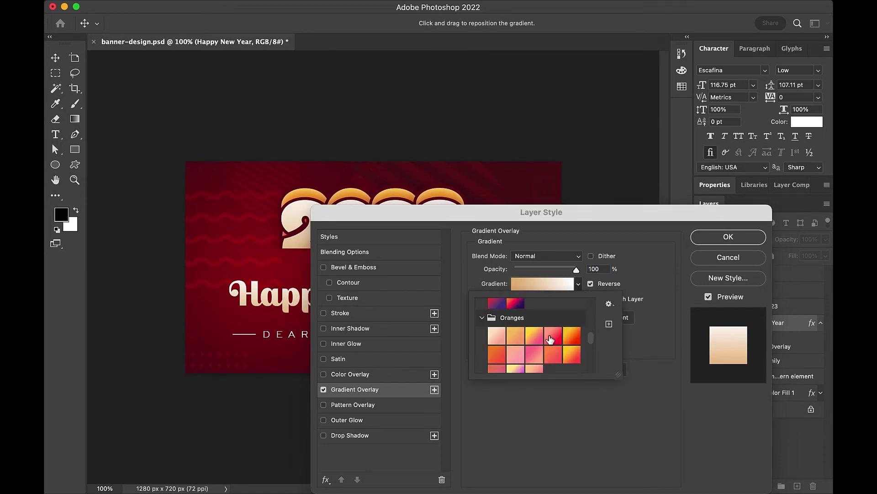
click(570, 359)
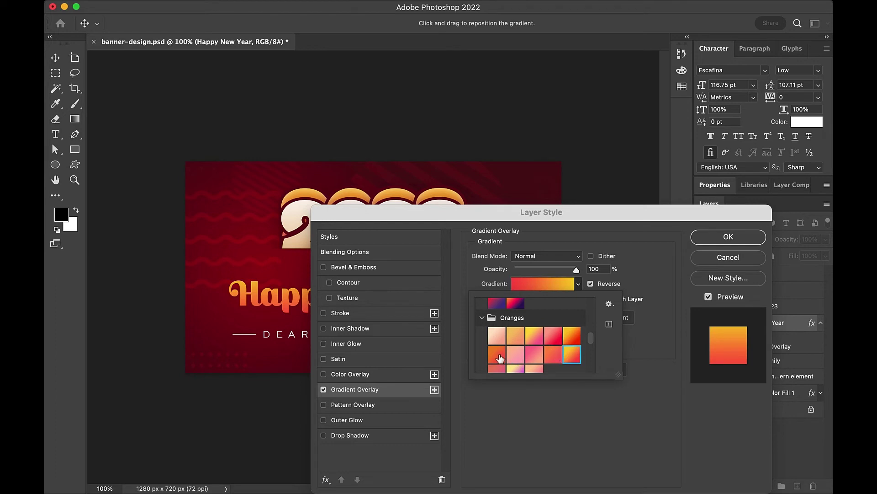
- Switch the title's gradient to the deeper orange-red preset after comparing alternatives
click(535, 336)
click(572, 338)
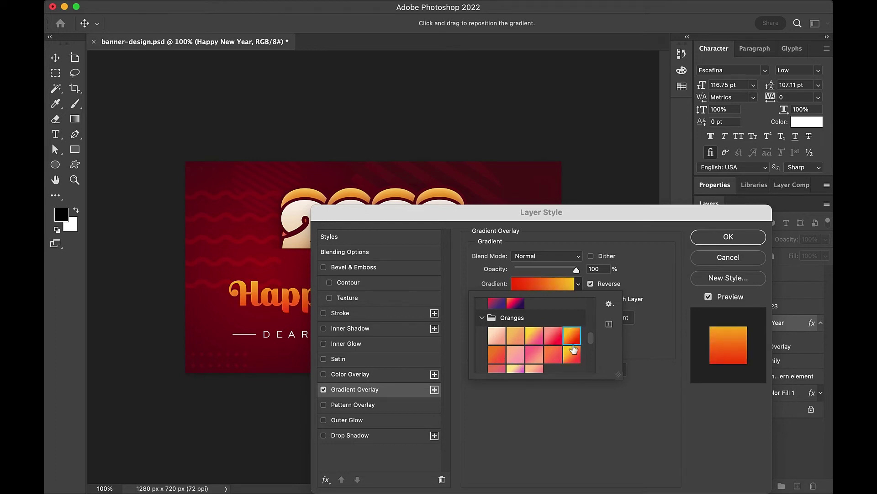
click(573, 352)
click(572, 336)
click(653, 262)
drag(569, 217, 566, 160)
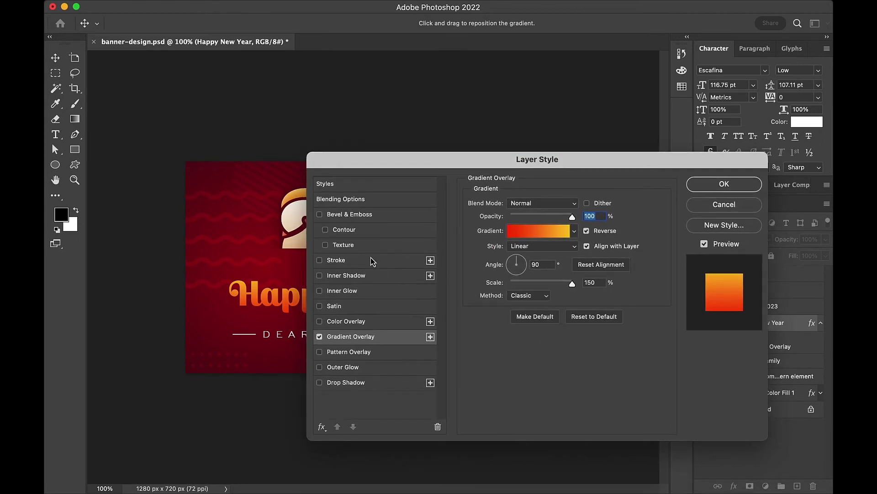
click(354, 261)
- Give Happy New Year a 3 px outside stroke in an orange sampled from the 2023 digits
click(524, 215)
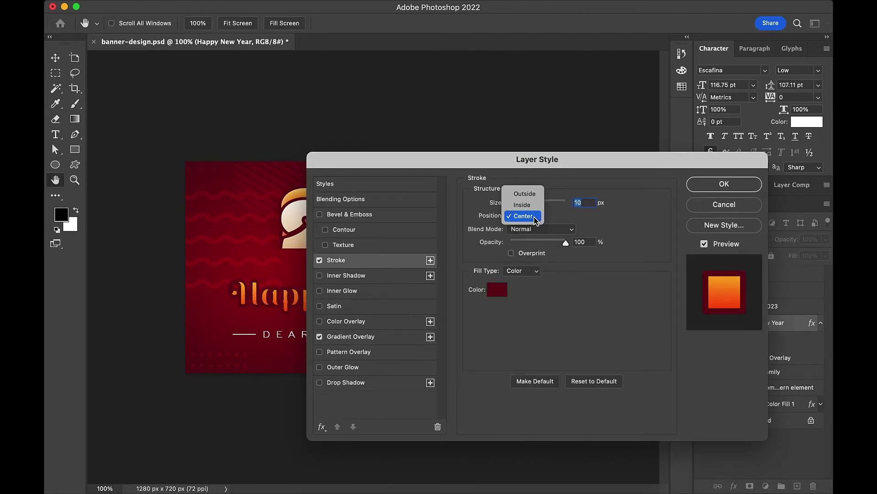
click(524, 192)
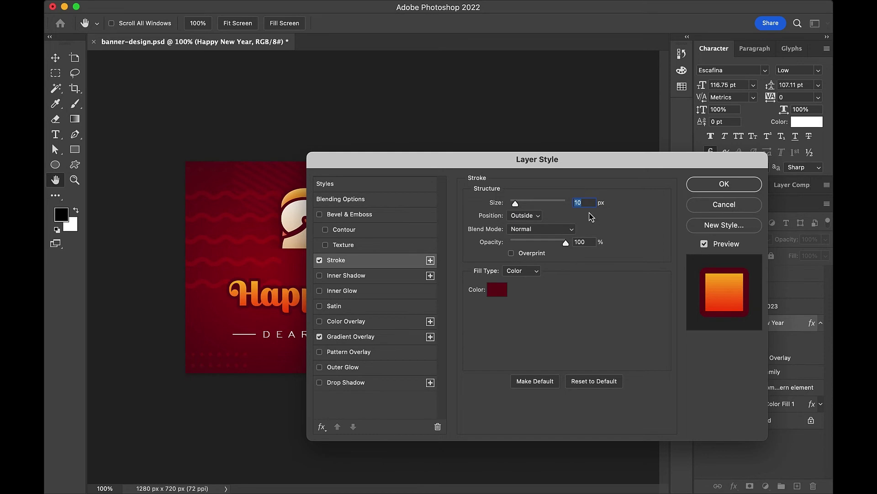
key(Down)
key(Down)
key(Down)
key(Down)
key(Down)
key(Down)
key(Down)
drag(541, 162, 513, 316)
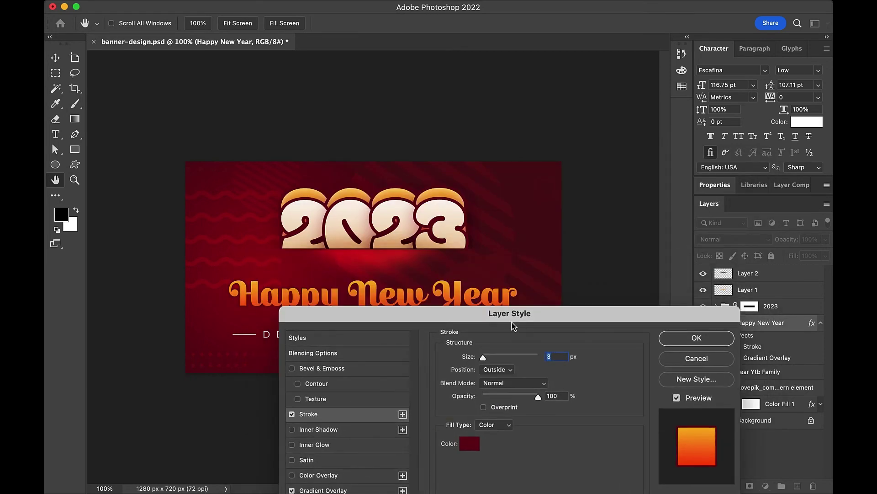
click(471, 442)
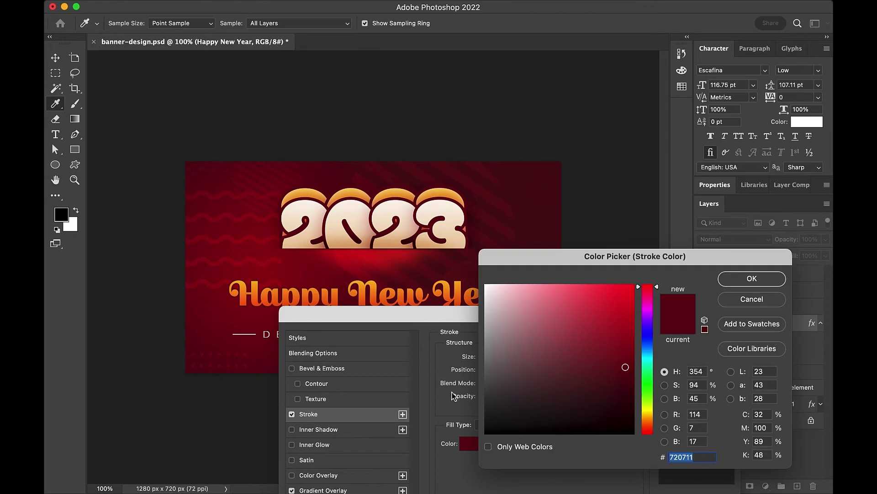
click(438, 192)
click(438, 192)
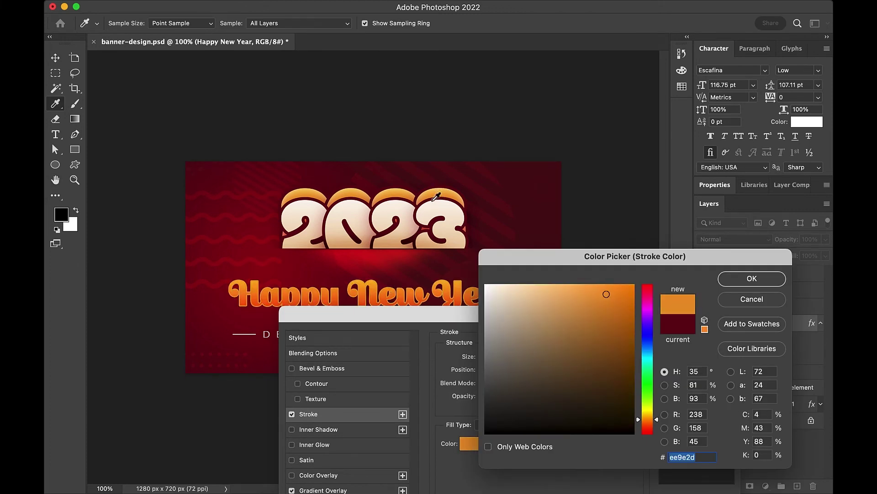
mouse_move(610, 339)
mouse_down()
mouse_move(607, 288)
mouse_move(668, 264)
mouse_up()
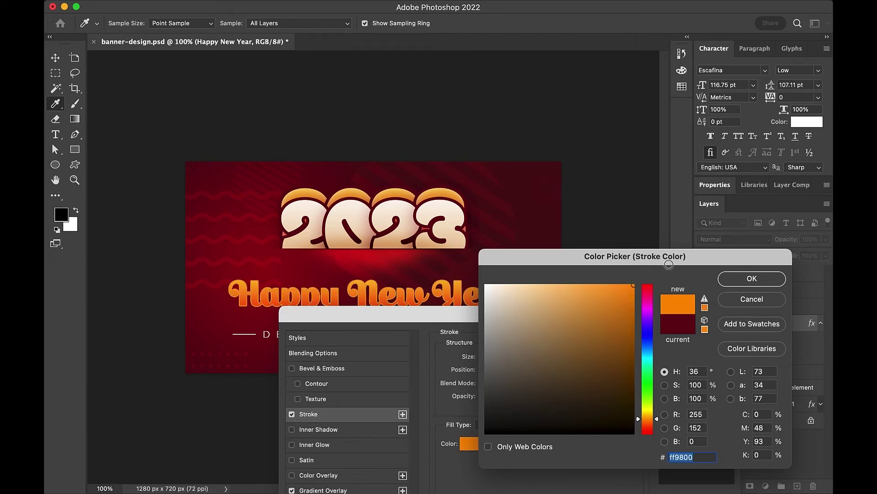
click(752, 279)
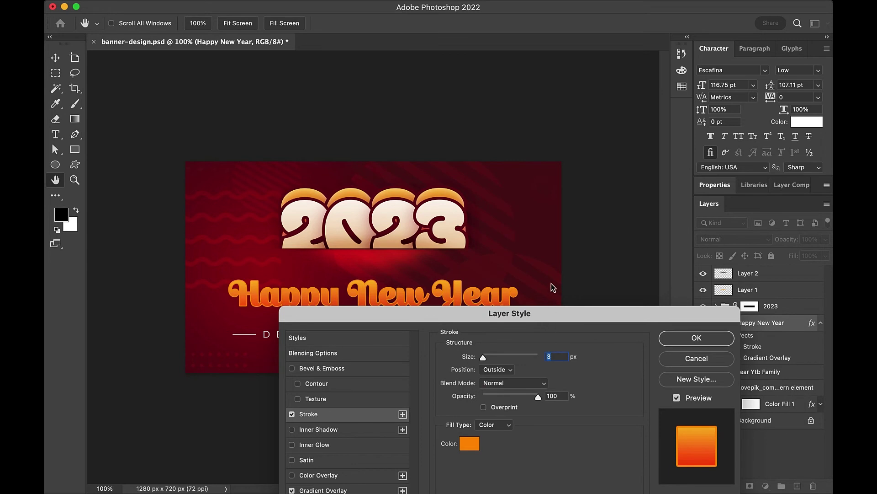
- Add a white inner shadow to Happy New Year with a 5 px distance
drag(534, 320, 546, 285)
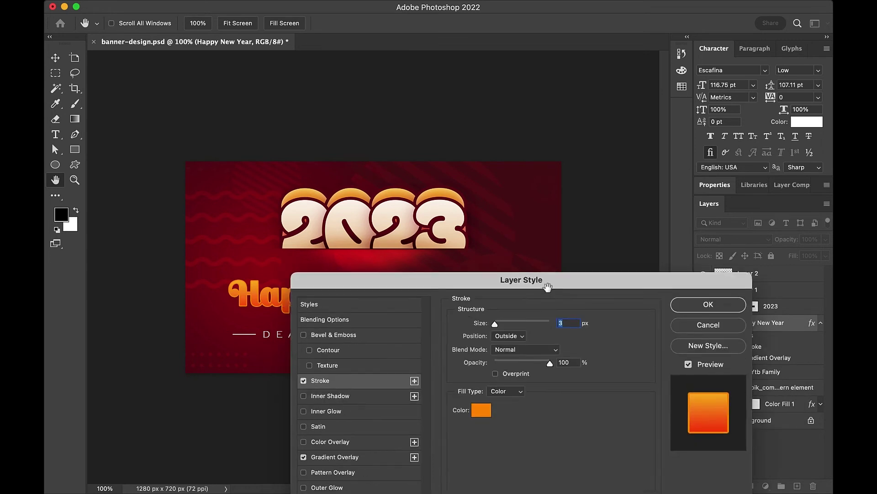
click(343, 395)
drag(466, 280, 454, 315)
key(shift+Up)
key(shift+Up)
key(shift+Up)
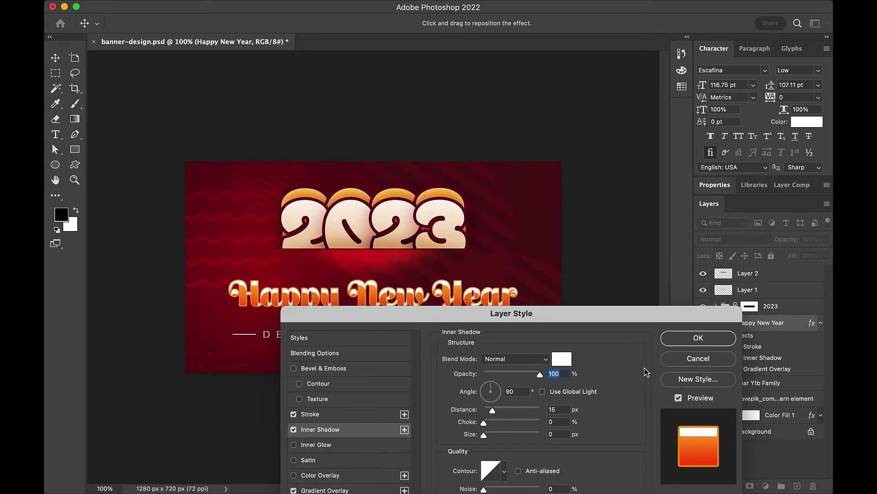
click(563, 412)
key(Down)
key(Down)
key(Down)
key(Down)
key(Down)
key(Down)
key(Down)
key(Down)
key(Down)
key(Down)
key(Down)
key(Down)
key(Down)
key(Up)
key(Up)
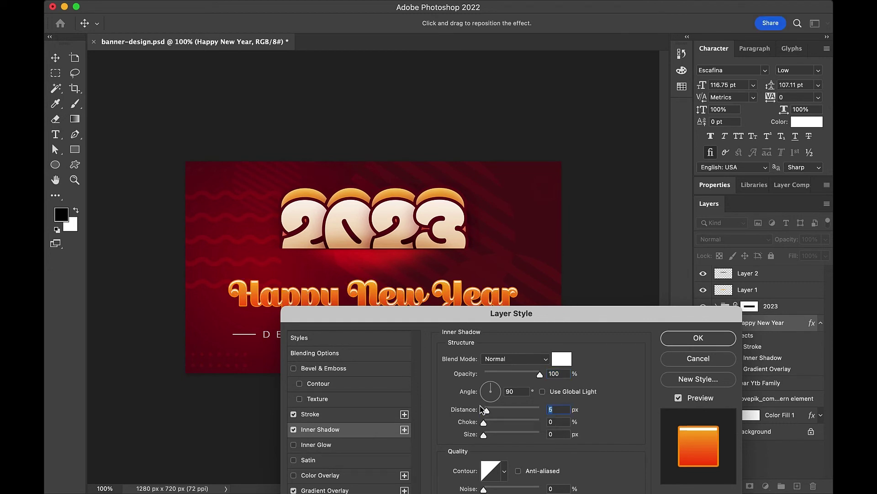
- Keep the inner shadow in Normal mode at 43% opacity and apply the layer style
click(528, 363)
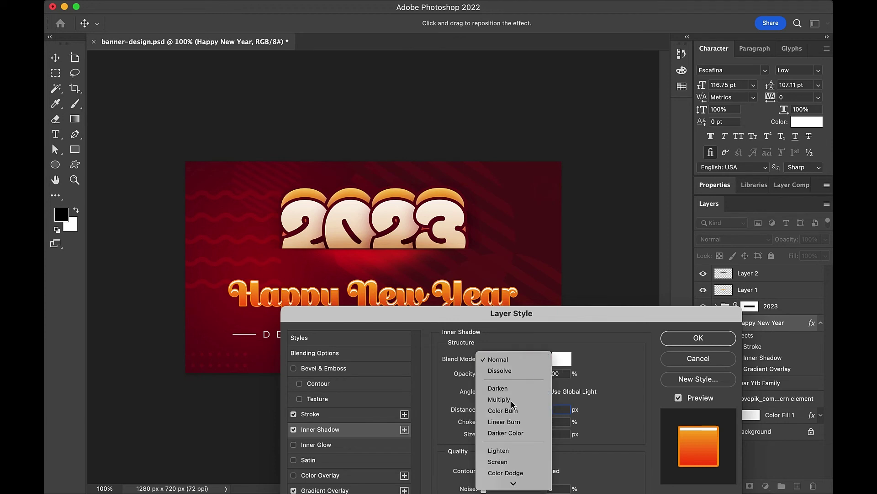
click(513, 400)
click(518, 361)
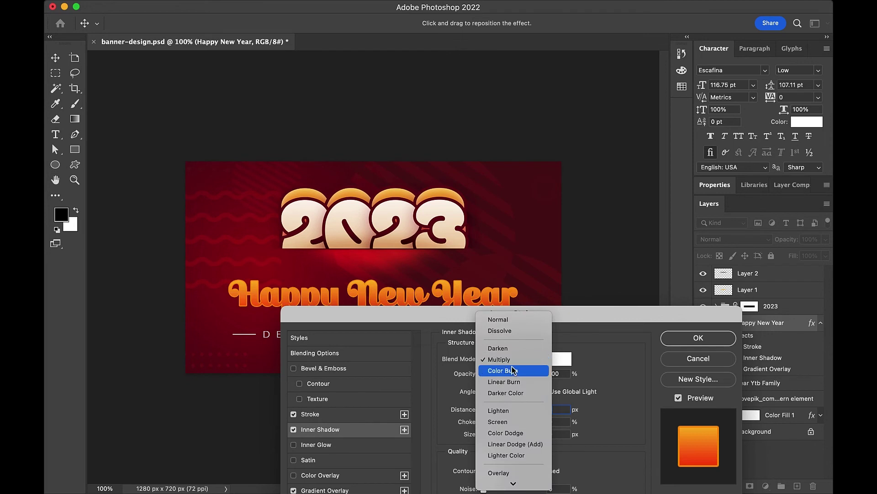
click(511, 322)
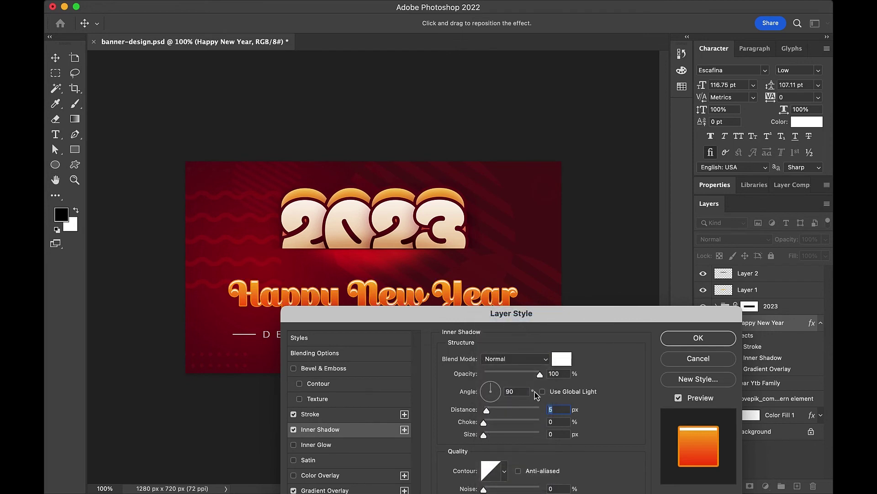
drag(531, 374, 517, 373)
click(463, 410)
key(Up)
key(Up)
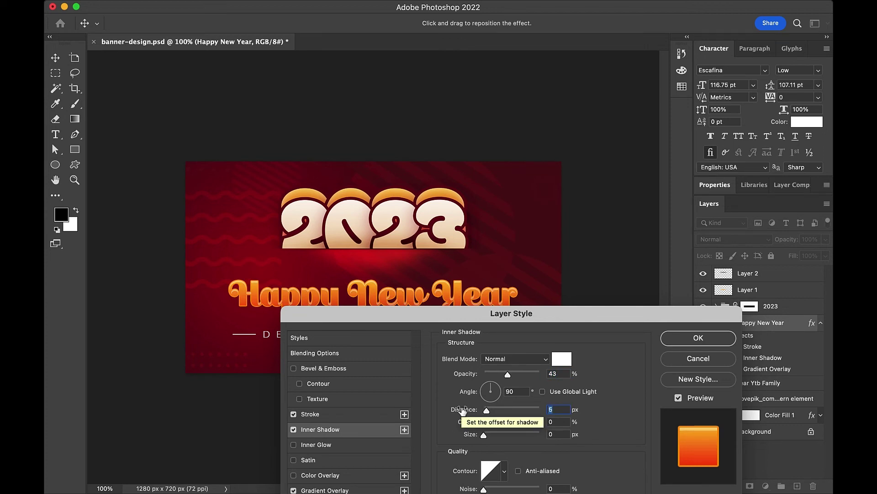
click(696, 337)
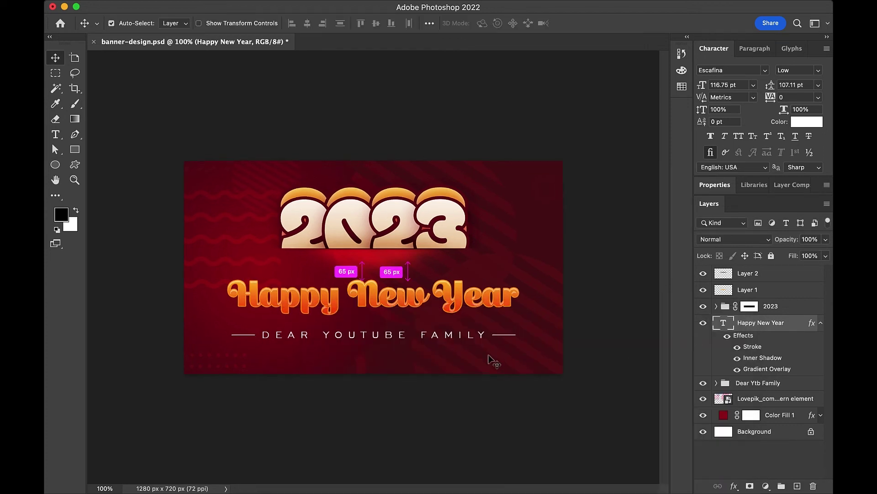
click(821, 323)
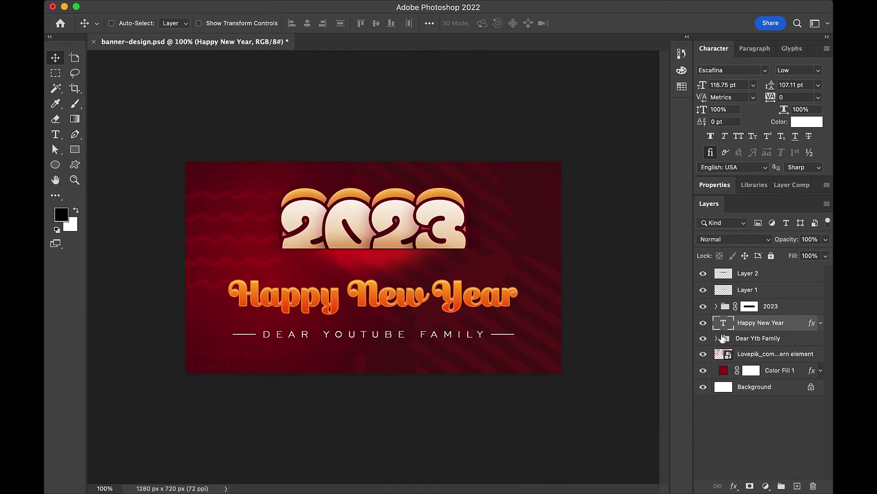
- Fill a new layer below the text with a dark copy of Happy New Year, offset slightly downward
ctrl+click(723, 322)
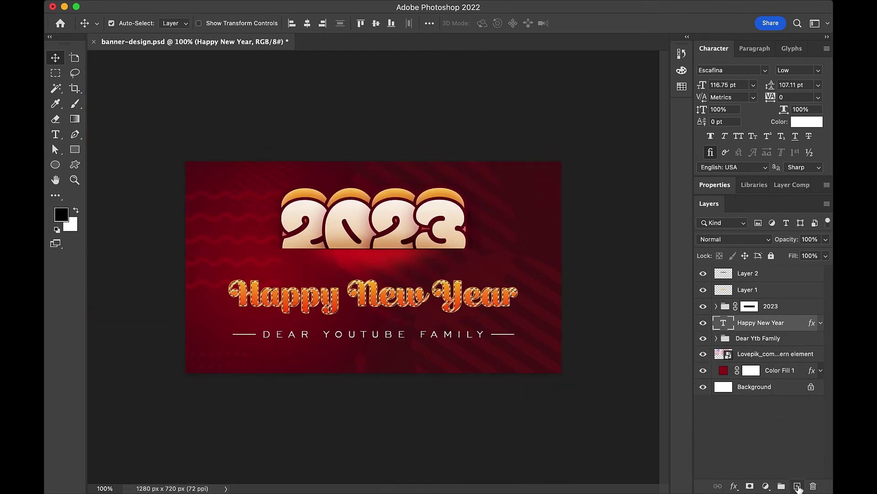
ctrl+click(798, 486)
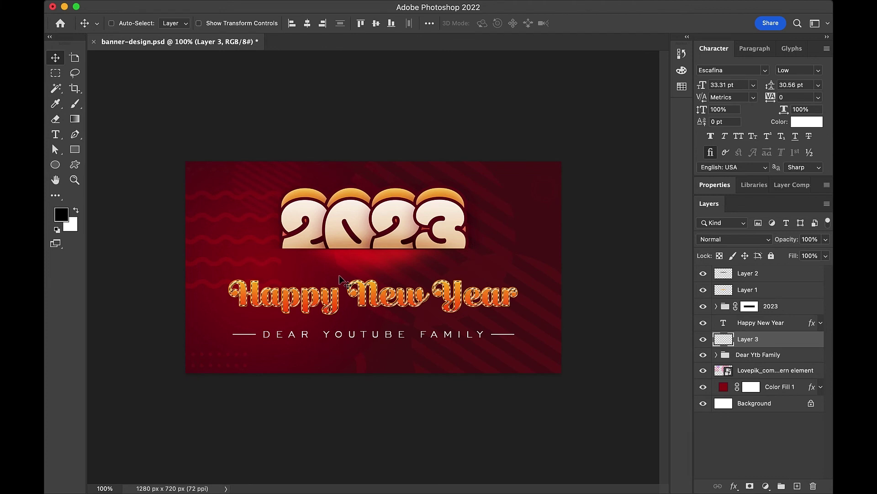
key(alt+BackSpace)
key(ctrl+d)
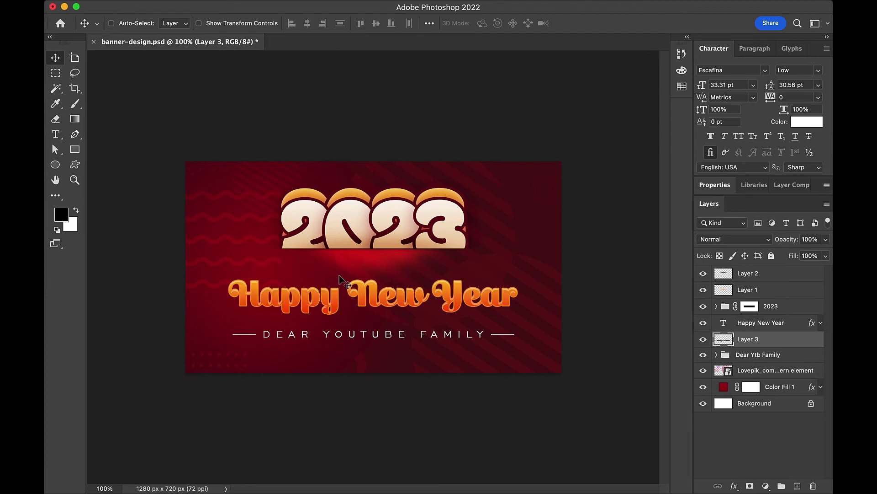
drag(377, 349, 377, 371)
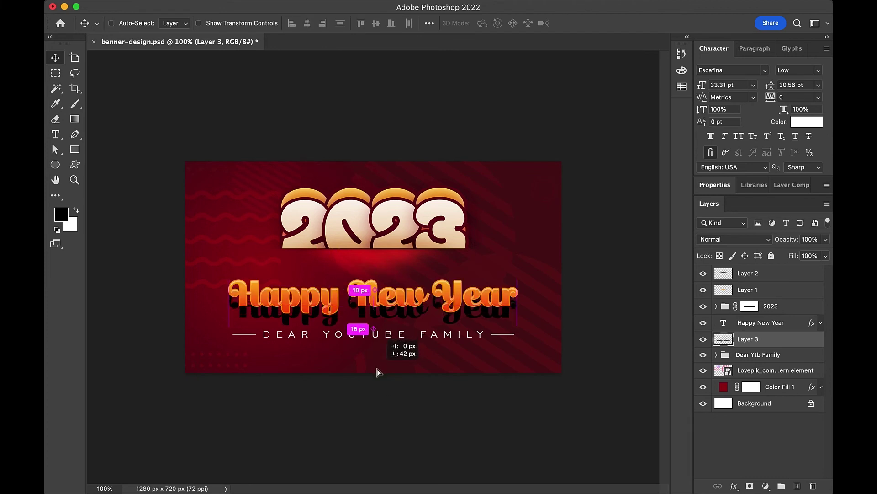
drag(377, 369, 357, 370)
- Convert the dark shadow layer to a smart object
right_click(766, 343)
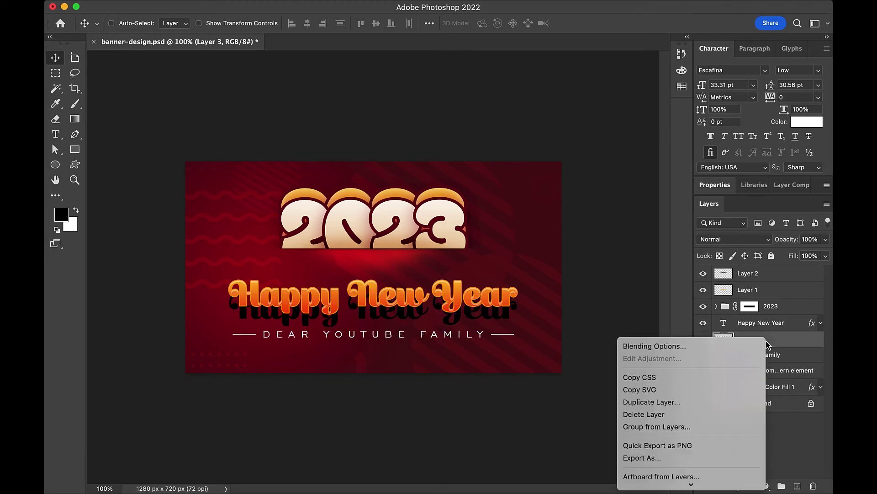
scroll(719, 364, down, 5)
scroll(720, 363, down, 5)
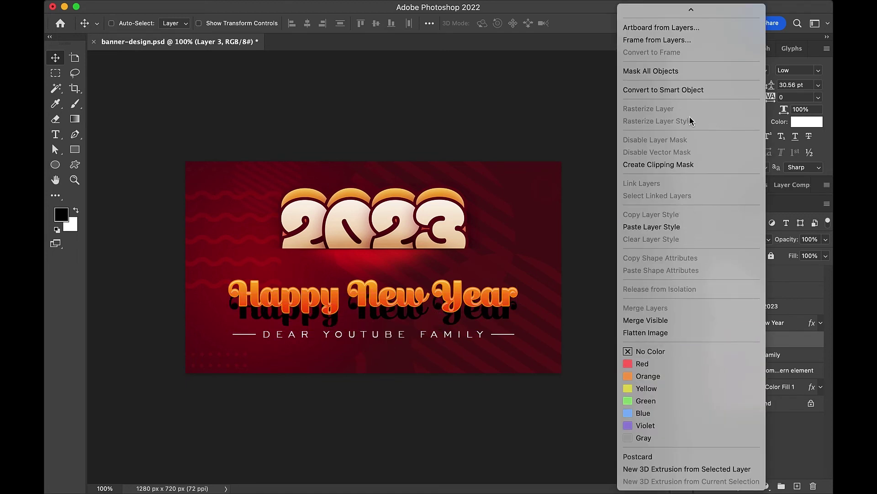
click(692, 90)
- Warp the shadow's bottom edge into an upward curve and commit the warp
key(super+t)
right_click(391, 295)
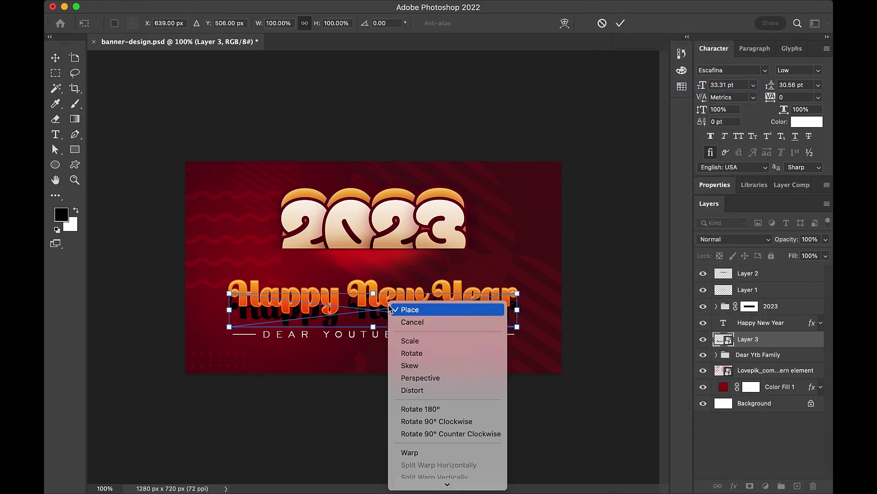
click(411, 364)
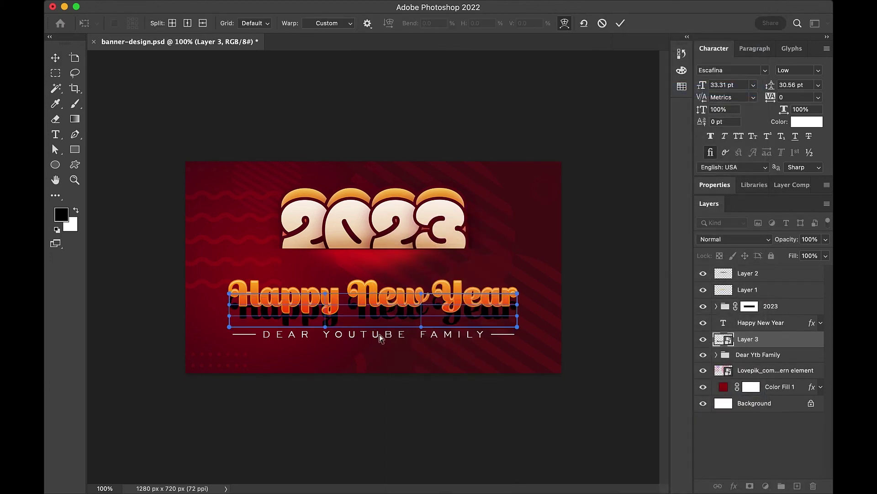
drag(422, 327, 412, 316)
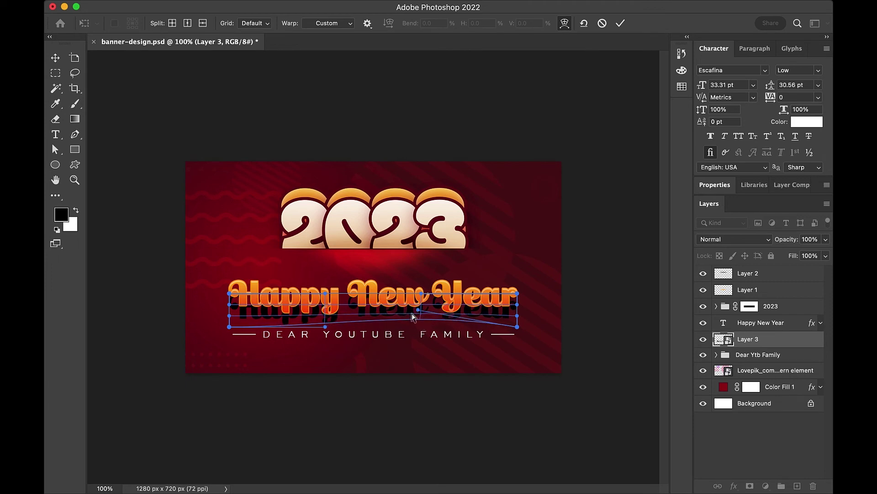
drag(325, 328, 330, 318)
drag(419, 310, 418, 304)
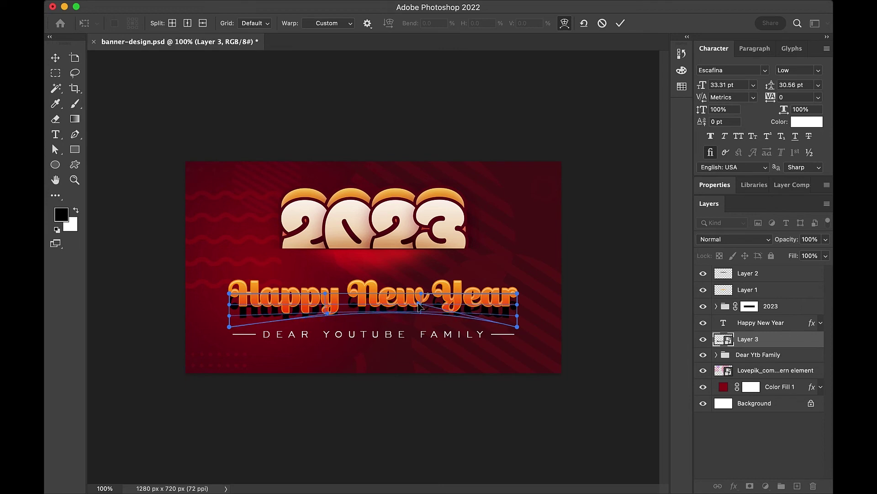
key(Return)
key(ctrl+alt+f)
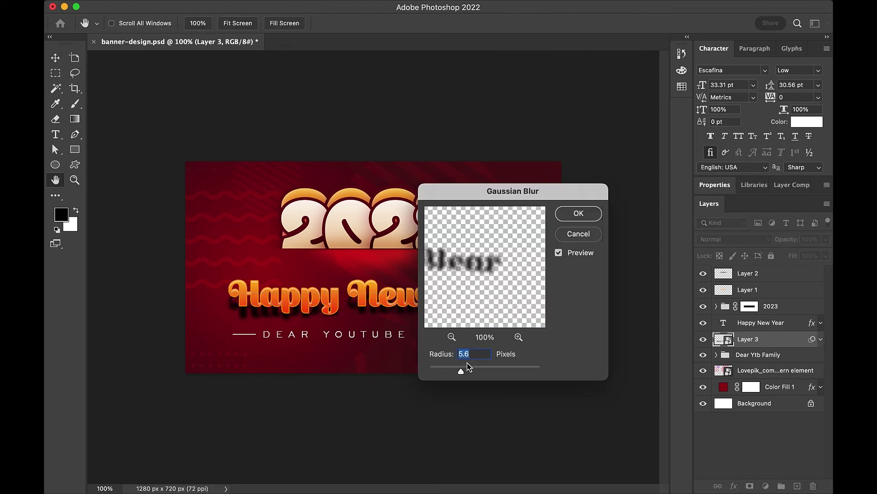
- Apply the Gaussian blur to Layer 3 and set it to Multiply at about 62% opacity
drag(463, 372, 460, 372)
key(Return)
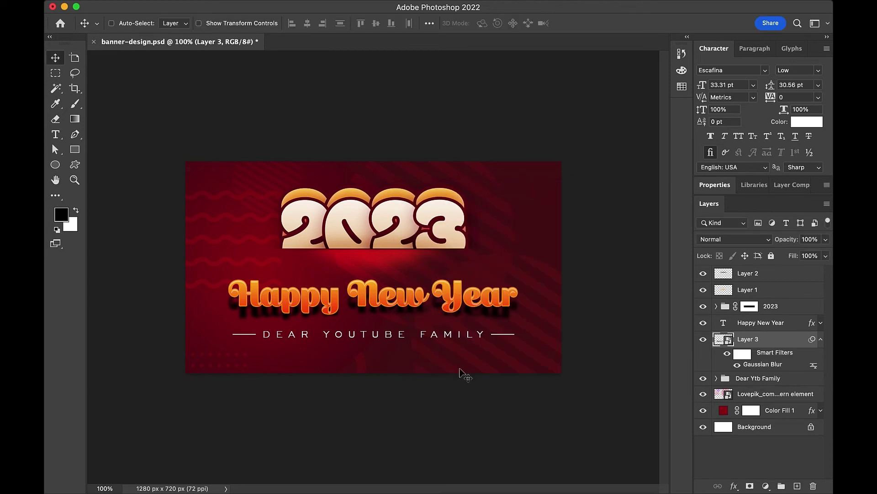
click(724, 239)
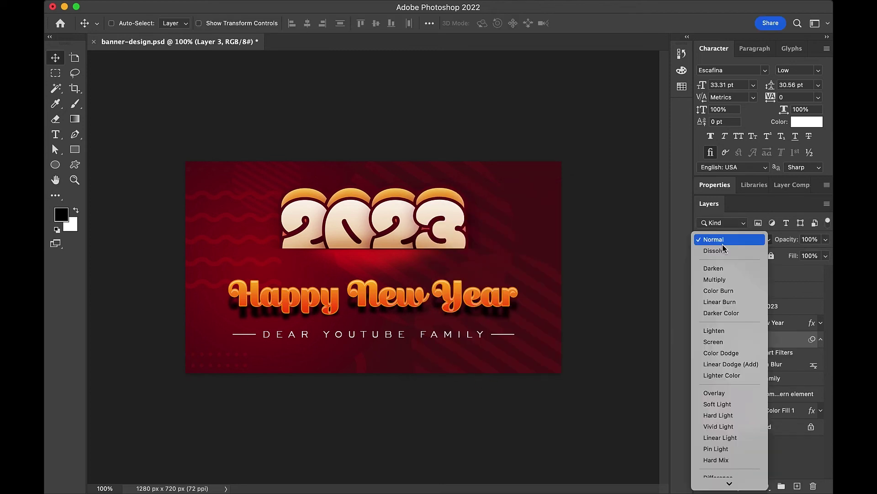
click(728, 281)
drag(788, 240, 775, 241)
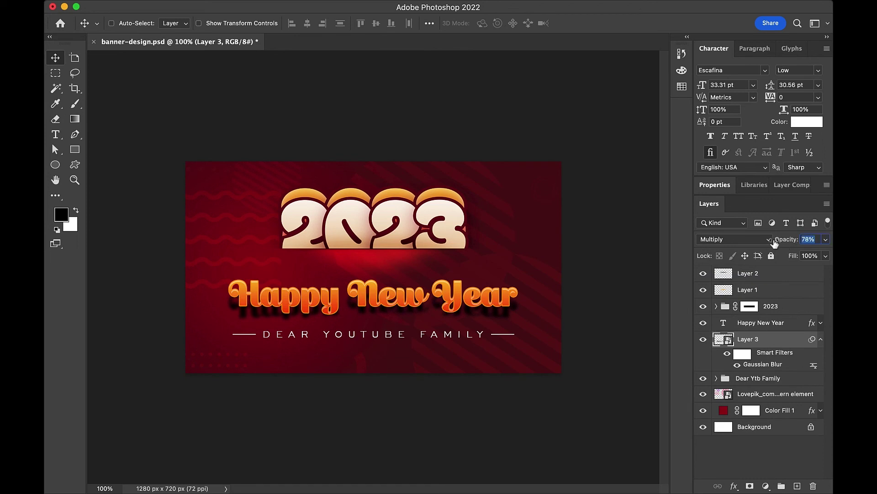
drag(777, 240, 796, 241)
click(780, 307)
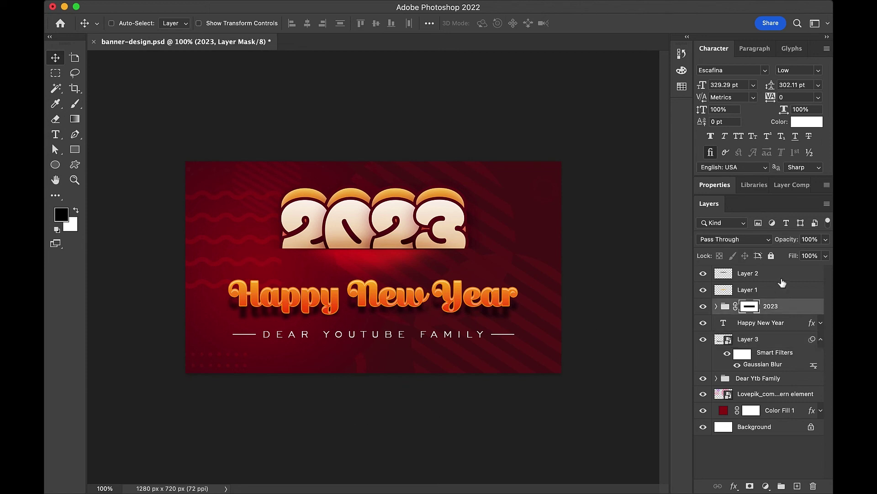
- Nudge the 2023 group with Layer 1 and Layer 2 slightly lower, toward the title
shift+click(781, 279)
key(shift+Down)
key(shift+Down)
key(Up)
key(Up)
key(Up)
key(Up)
key(Up)
key(Up)
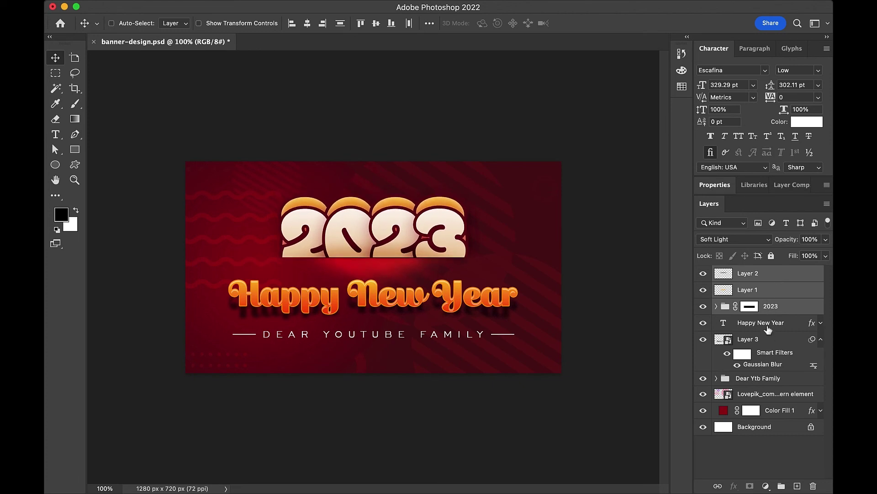
click(821, 323)
click(820, 324)
click(820, 339)
click(778, 343)
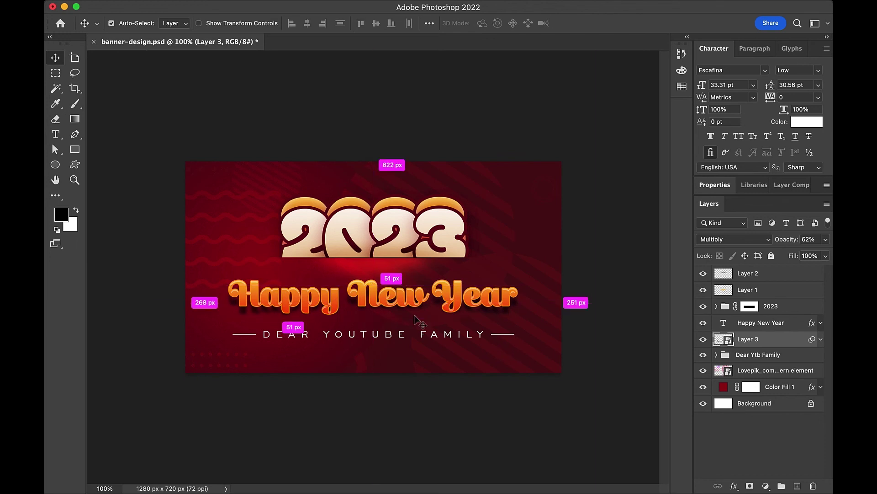
- Squash the Layer 3 shadow to about 76% height and widen it to about 112%
key(ctrl+t)
mouse_move(373, 289)
mouse_down()
mouse_move(374, 319)
mouse_move(373, 301)
mouse_up()
drag(516, 311, 535, 313)
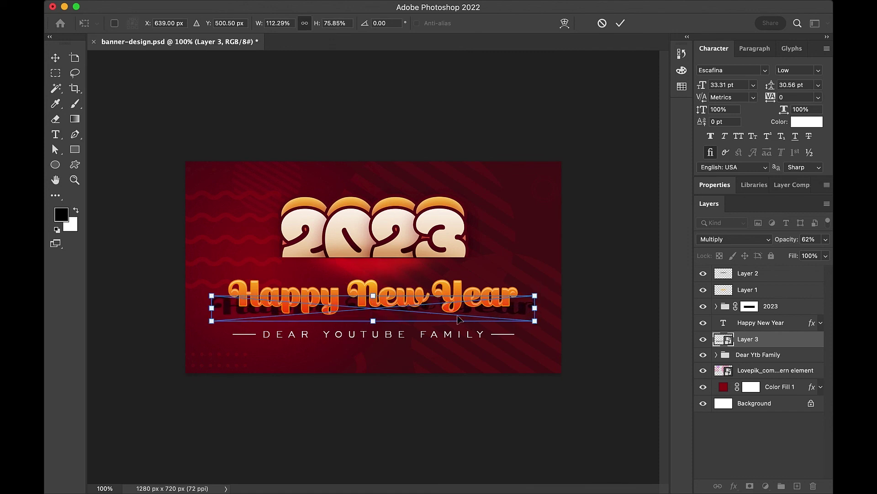
key(Return)
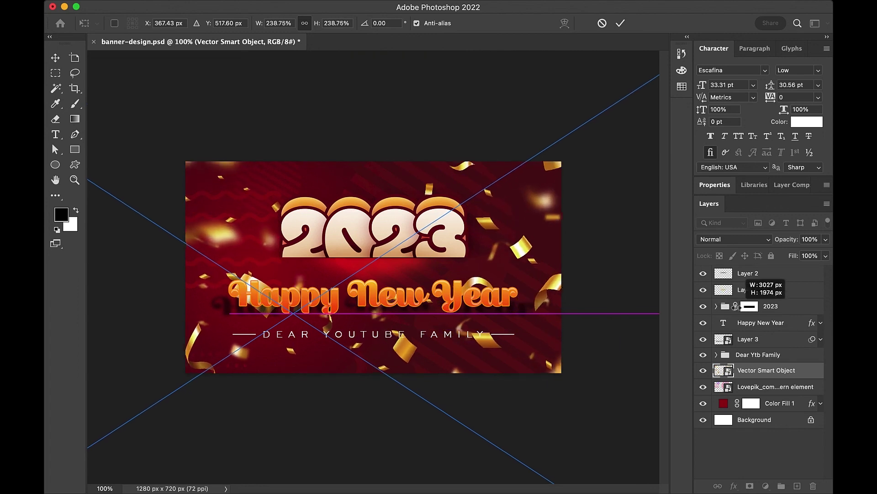
- Place and enlarge the gold confetti across the banner, moving its layer to the top of the stack
key(Return)
drag(524, 270, 502, 272)
key(ctrl+minus)
key(ctrl+t)
drag(335, 112, 335, 64)
key(Return)
drag(434, 314, 416, 398)
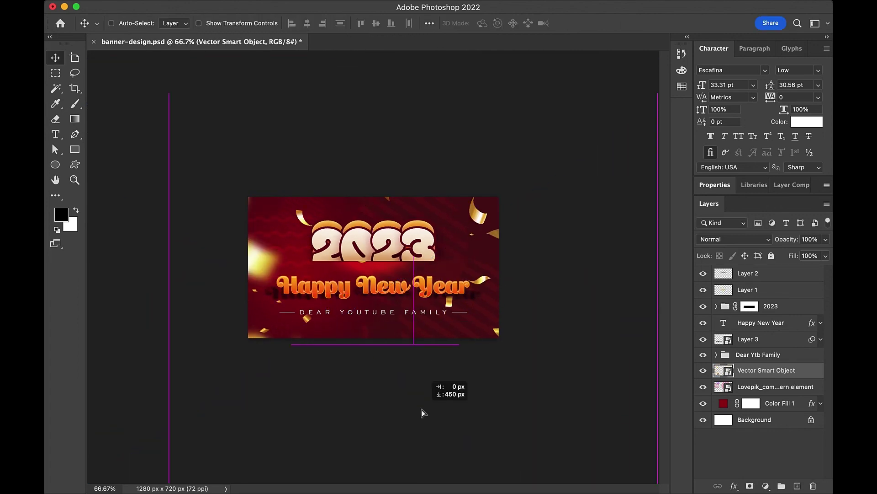
drag(752, 373, 754, 269)
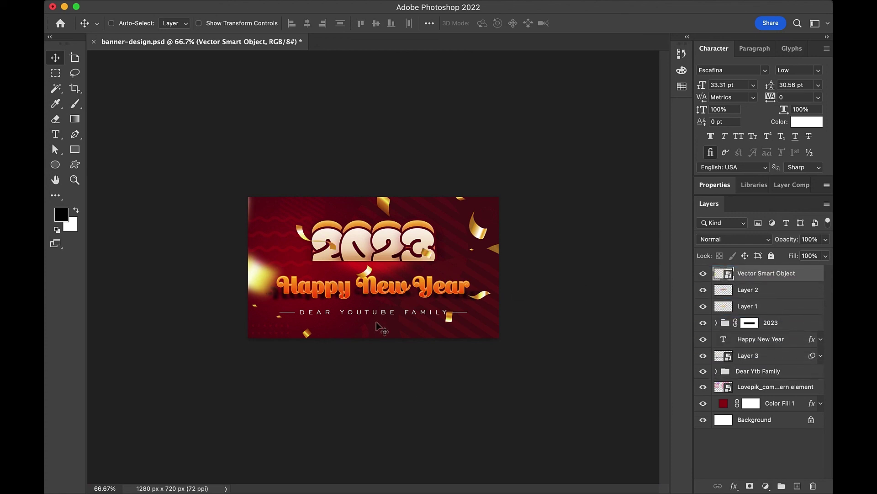
drag(369, 312, 366, 298)
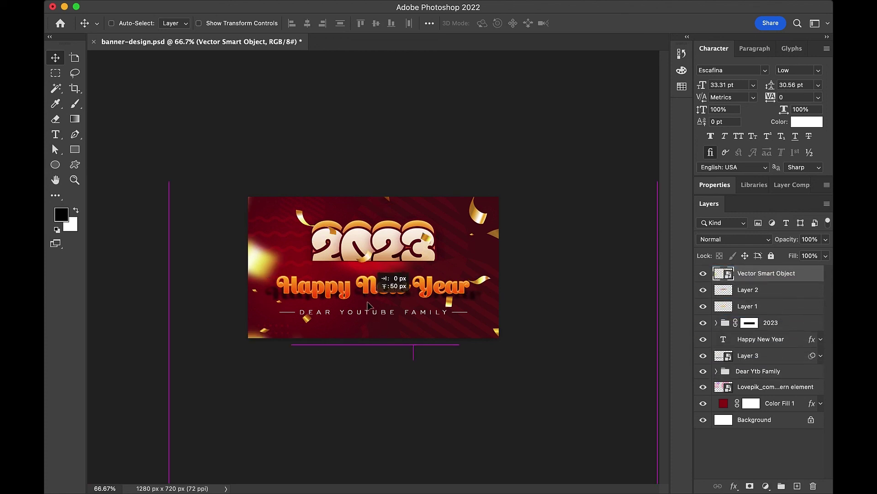
drag(365, 294, 365, 294)
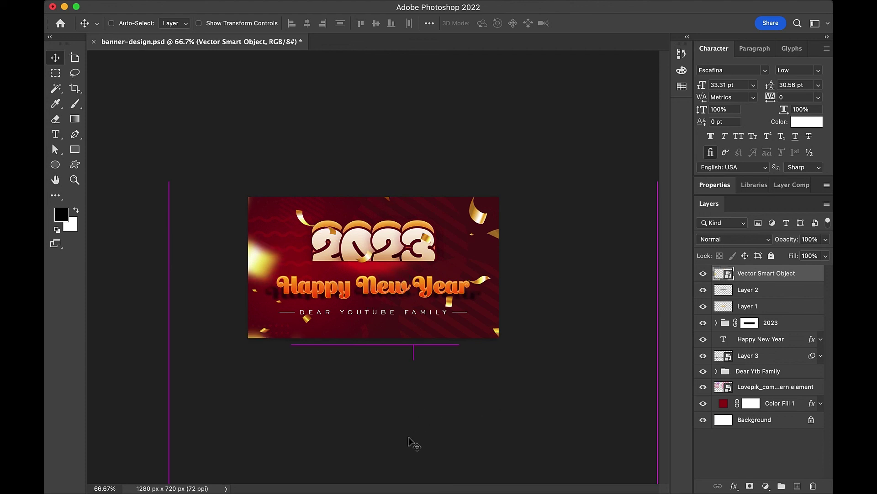
- Paste the gold frame artwork into the banner as a Smart Object
key(super+equal)
key(super+equal)
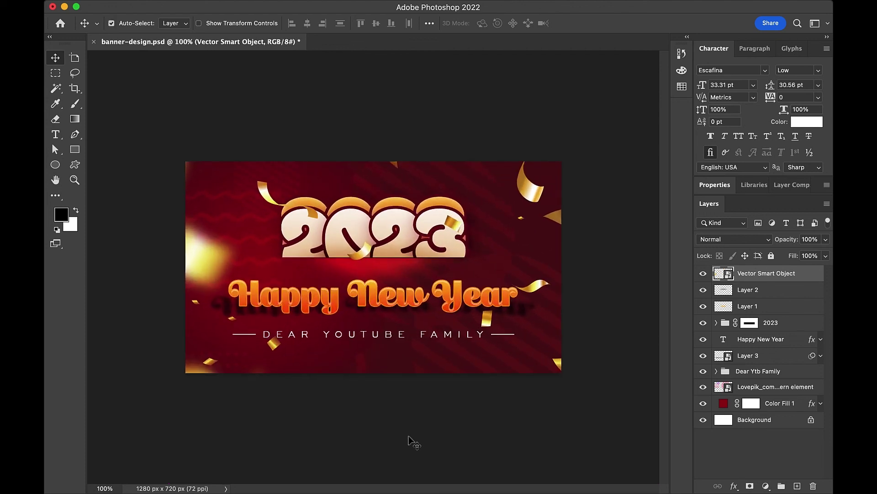
key(super+1)
key(super+v)
click(393, 223)
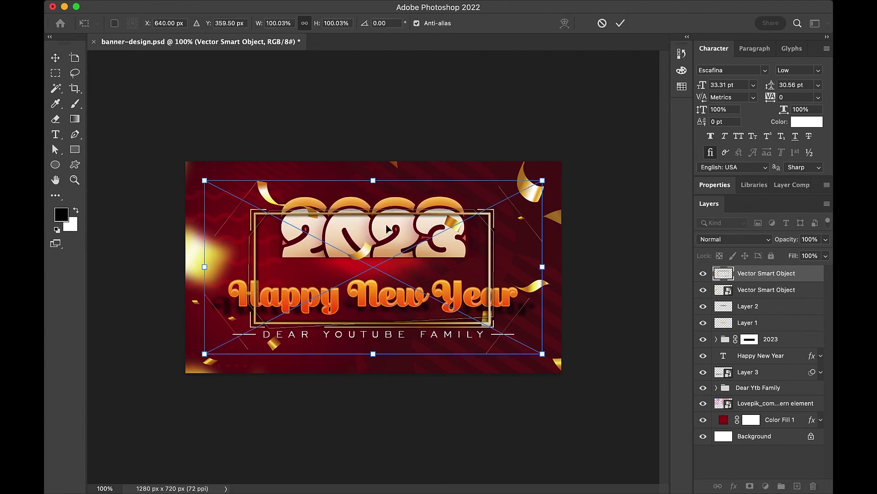
- Scale the gold frame to border the banner and centre it vertically on the canvas
drag(543, 275, 663, 285)
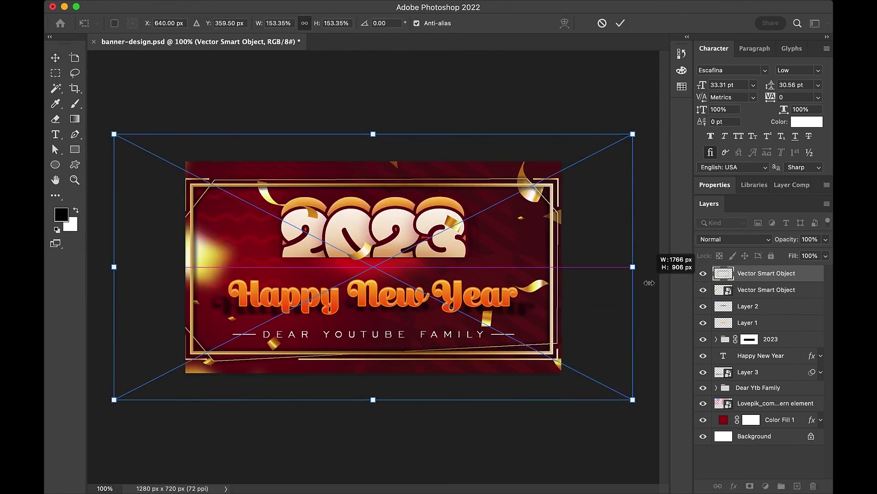
mouse_move(663, 285)
mouse_down()
mouse_move(628, 286)
mouse_move(594, 270)
mouse_up()
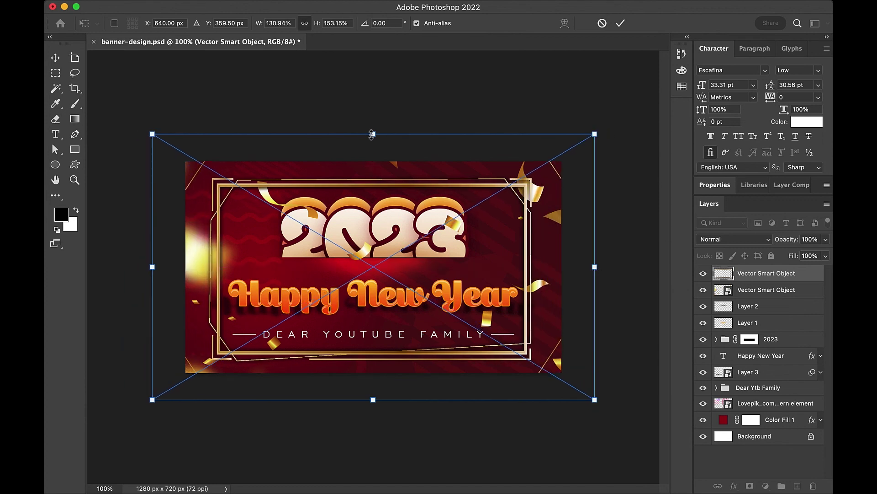
drag(372, 134, 372, 125)
drag(385, 273, 385, 265)
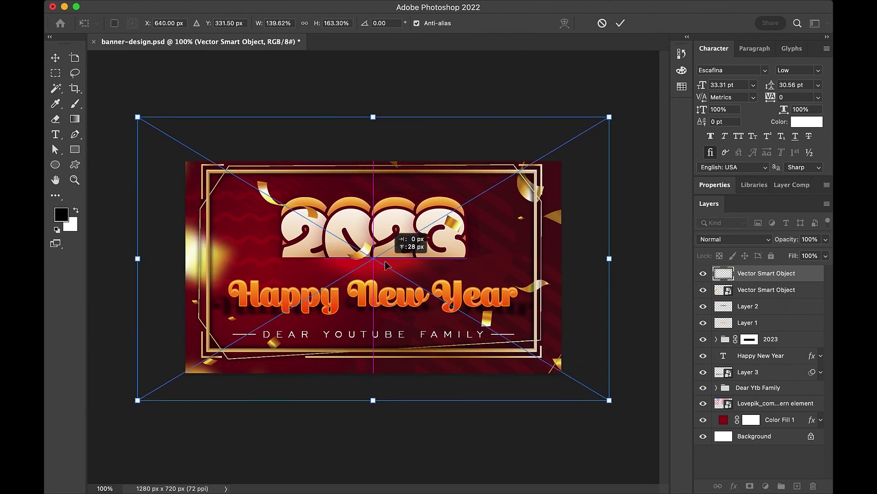
key(Return)
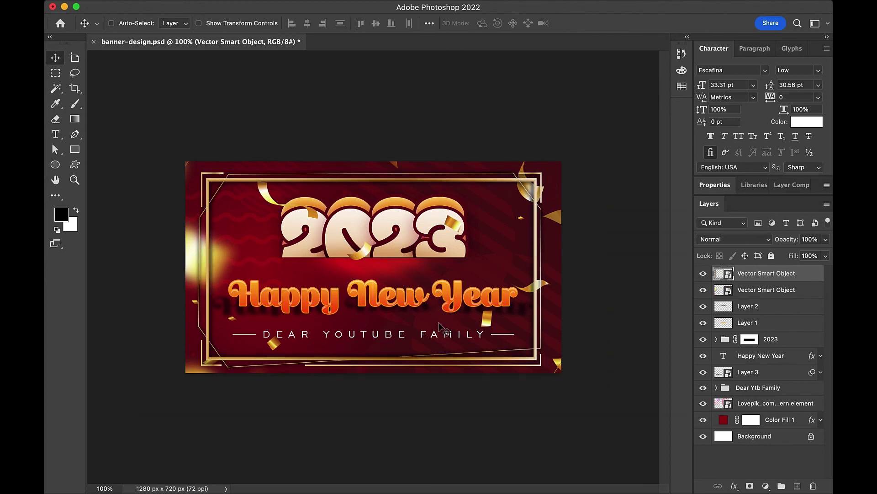
key(super+a)
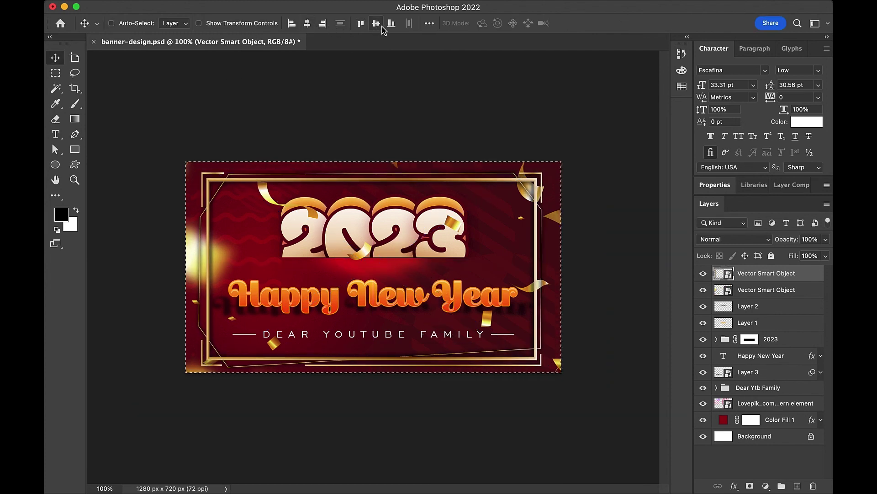
click(376, 23)
key(super+d)
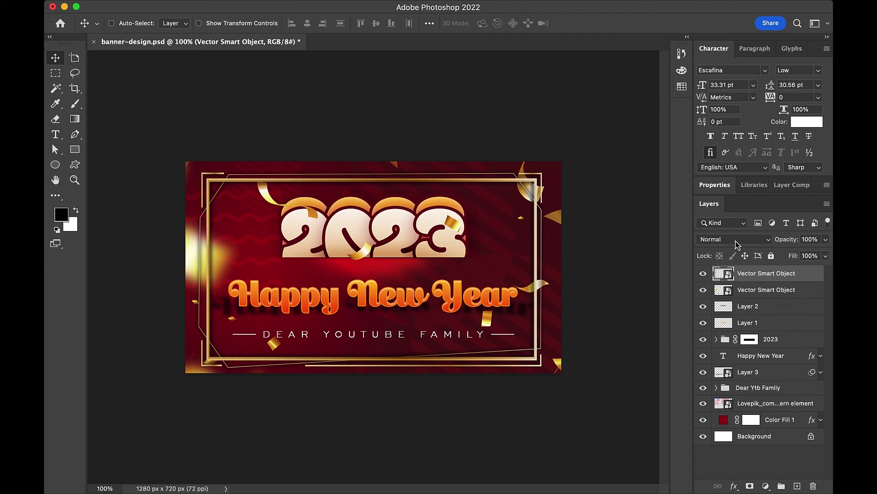
- Set the frame's blend mode to Screen and check the result at different zoom levels
scroll(737, 245, down, 1)
scroll(736, 245, down, 2)
scroll(737, 244, down, 3)
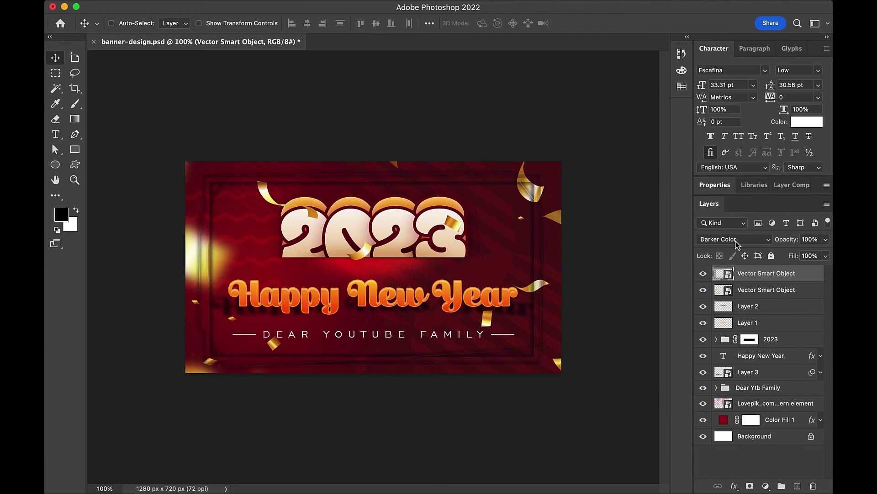
scroll(736, 244, down, 1)
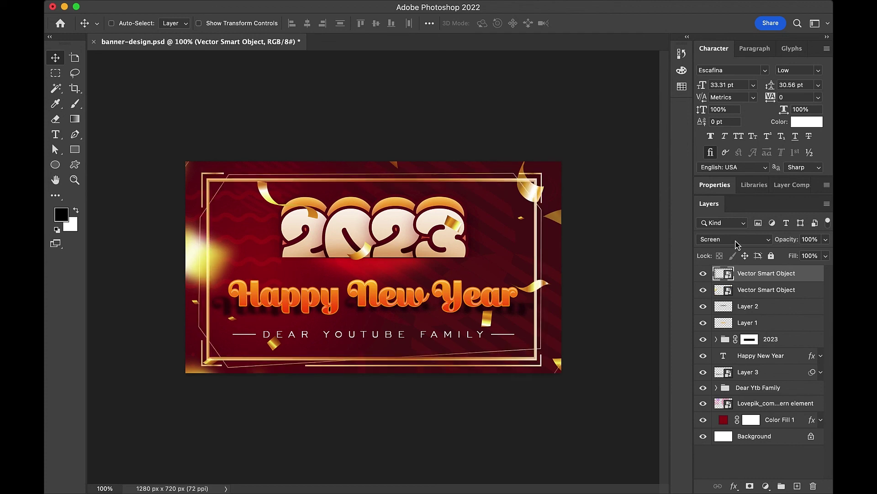
key(super+minus)
key(super+equal)
key(super+equal)
key(super+minus)
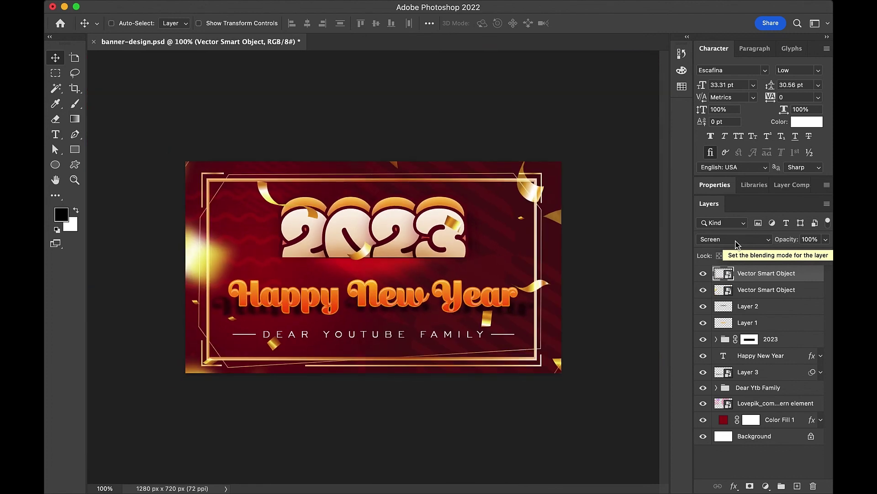
click(748, 358)
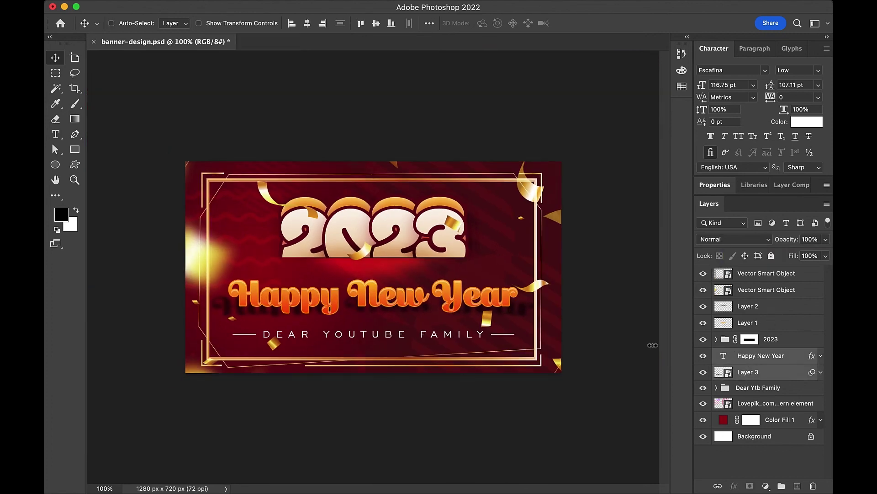
- Shrink Happy New Year with its shadow and move it slightly higher
key(super+t)
drag(539, 301, 522, 300)
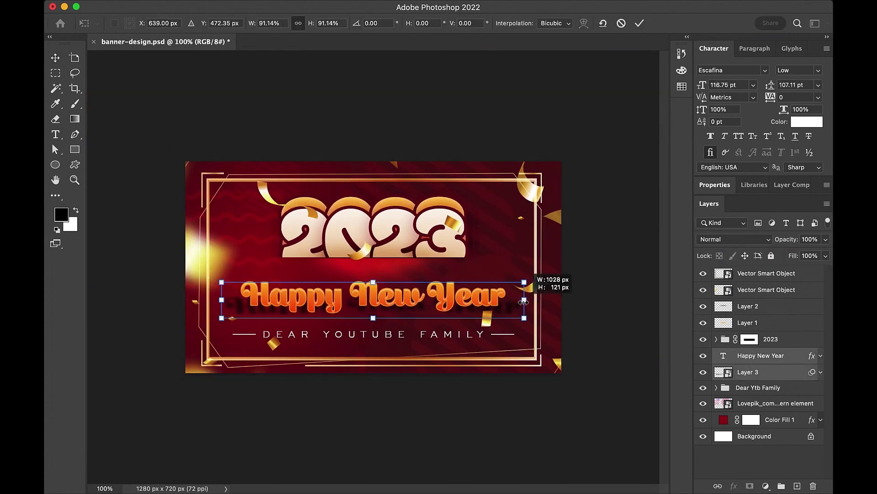
key(Return)
drag(402, 355, 402, 347)
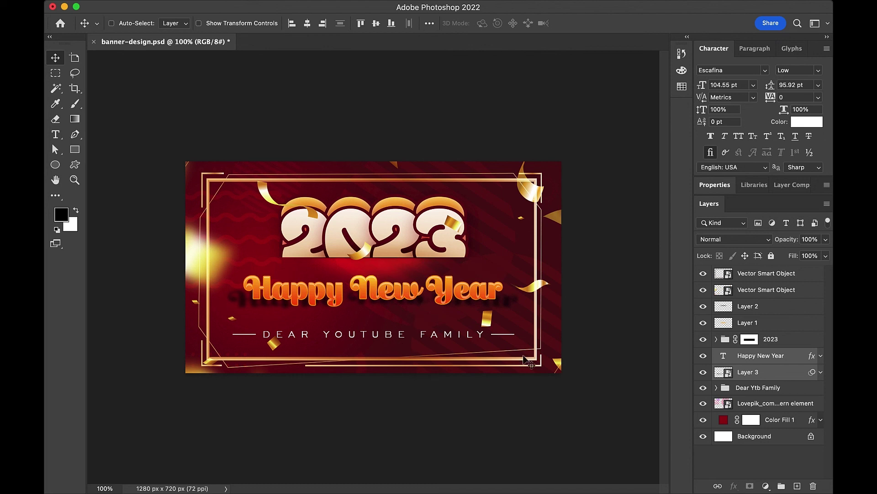
- Move the DEAR YOUTUBE FAMILY group up beneath the title and shrink it to 76%
click(756, 394)
drag(368, 398, 367, 387)
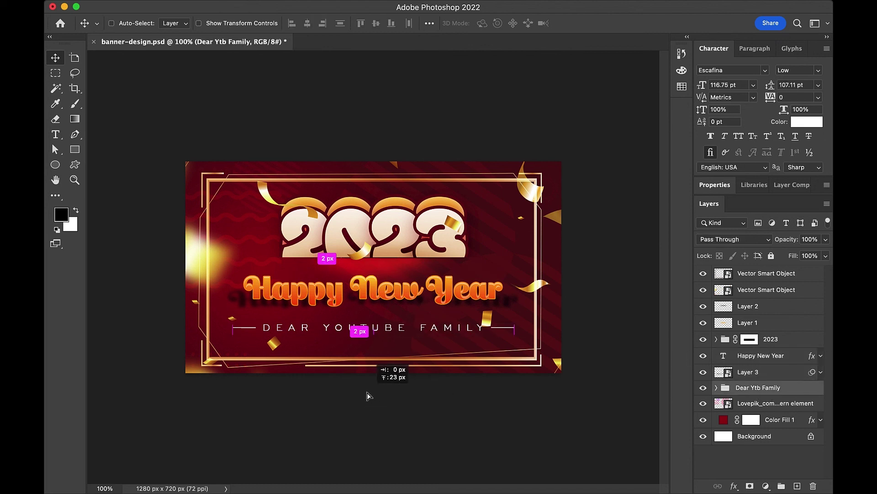
key(ctrl+t)
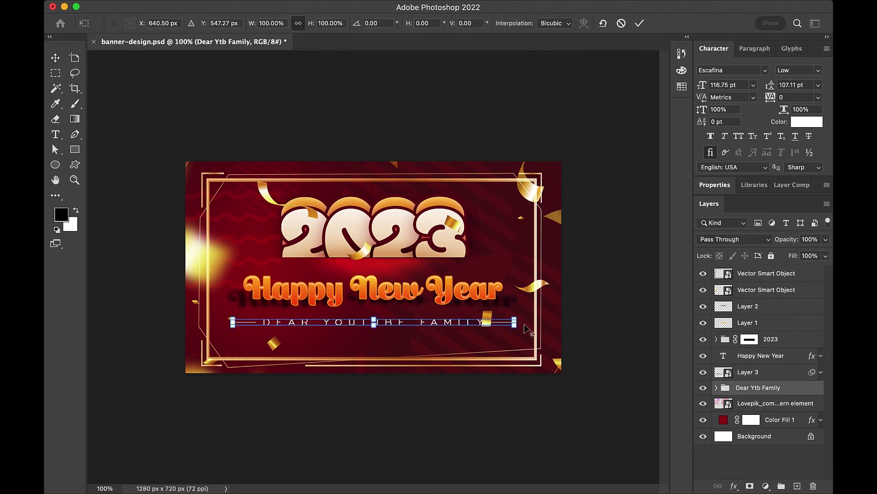
drag(516, 323, 479, 323)
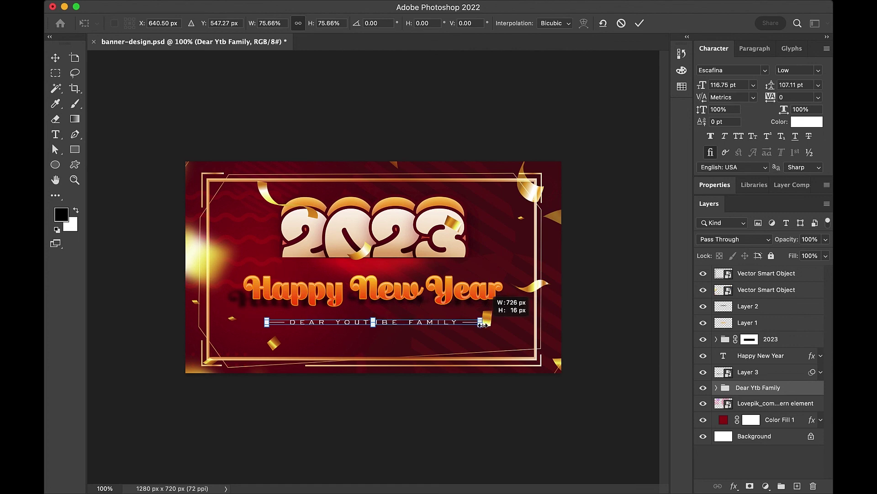
key(Return)
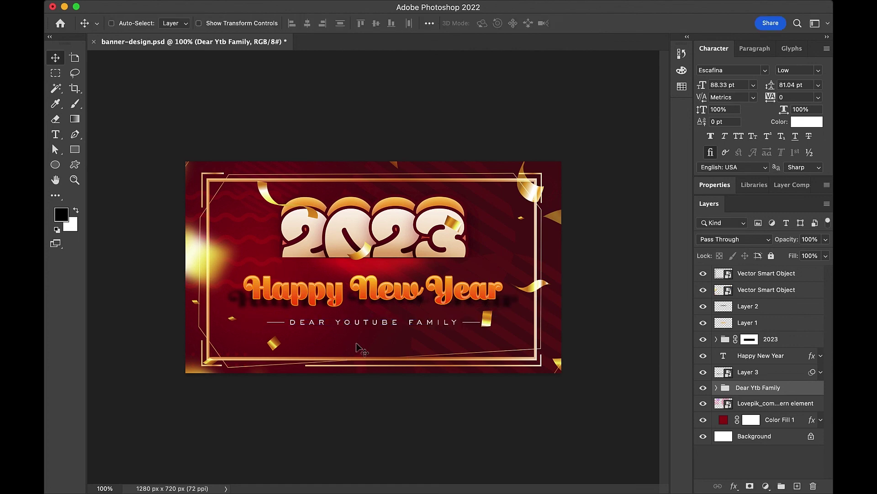
key(ctrl+plus)
key(ctrl+minus)
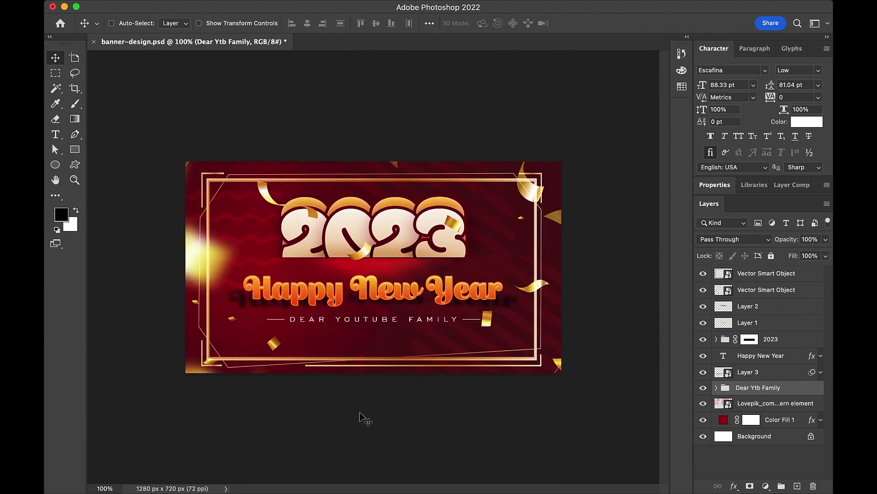